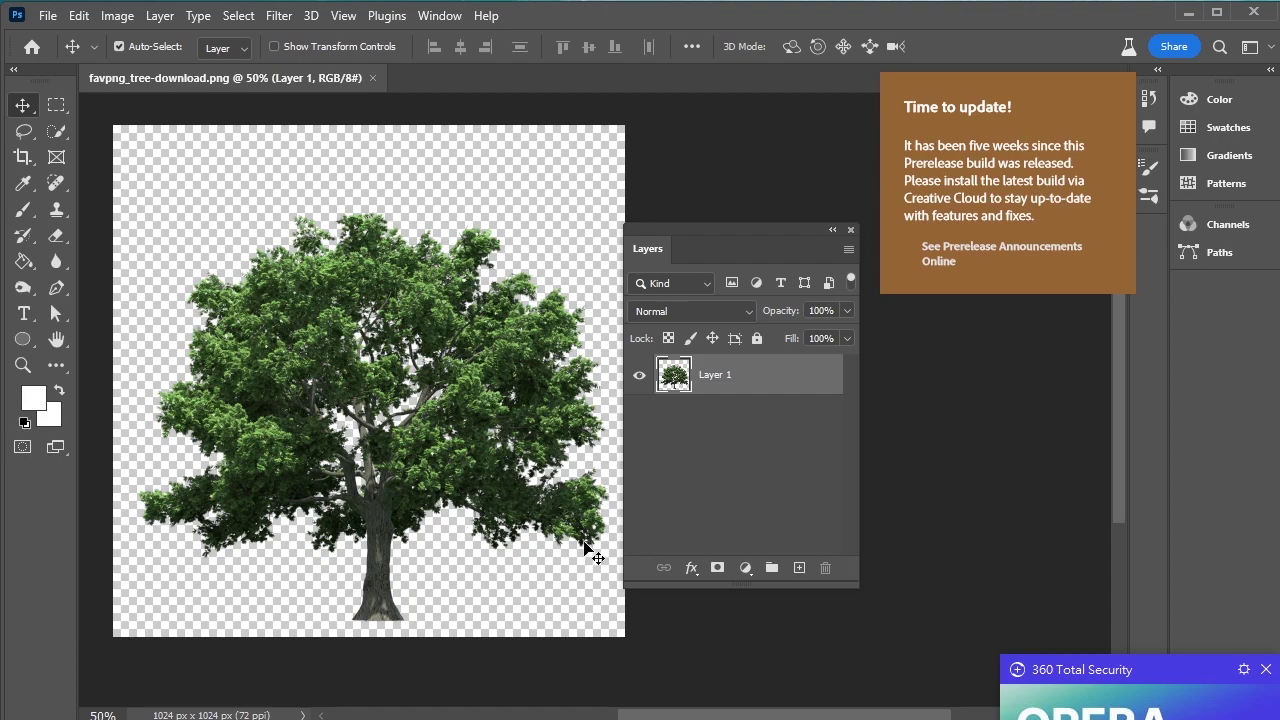
# Zoom the tree image to about 97% and move the Layers panel off the foliage
pyautogui.scroll(5, 532, 515)
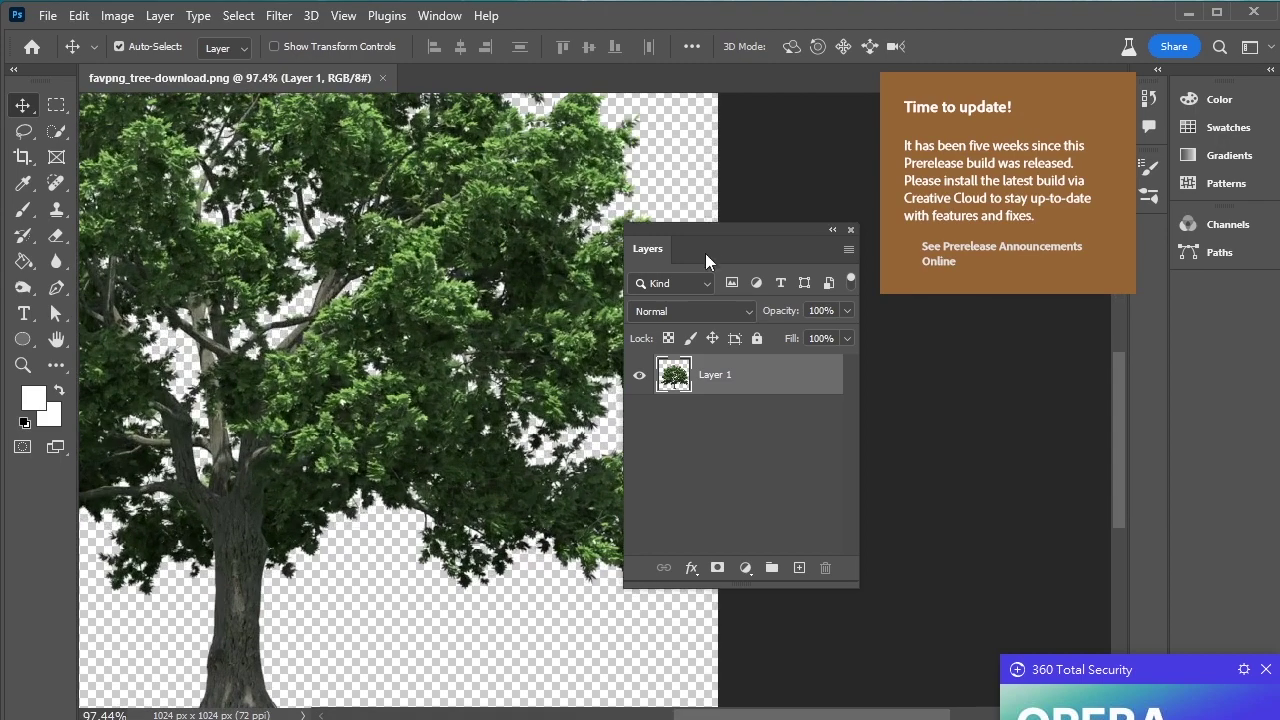
pyautogui.moveTo(700, 224); pyautogui.dragTo(846, 330)
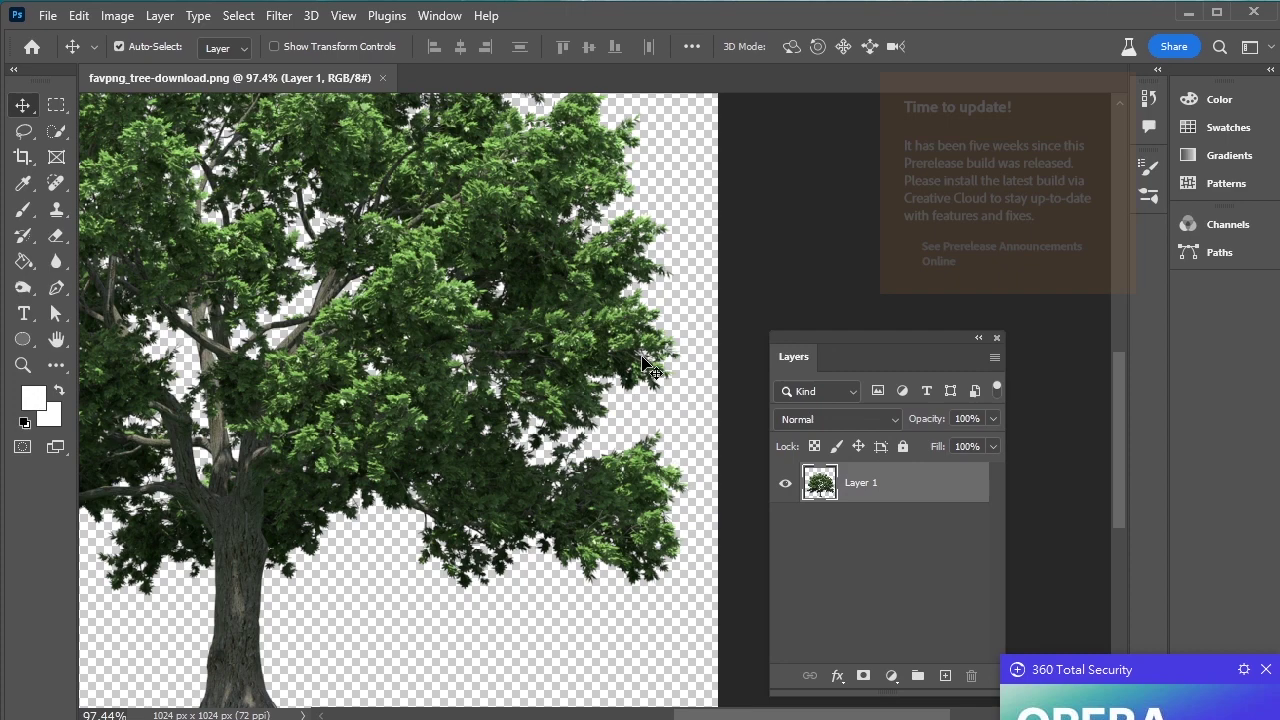
# With Quick Selection, copy the lower-right leaf cluster onto a new layer
pyautogui.click(54, 133)
pyautogui.moveTo(604, 517)
pyautogui.mouseDown()
pyautogui.moveTo(605, 482)
pyautogui.moveTo(649, 442)
pyautogui.moveTo(623, 534)
pyautogui.moveTo(634, 564)
pyautogui.moveTo(646, 557)
pyautogui.moveTo(533, 525)
pyautogui.moveTo(615, 499)
pyautogui.mouseUp()
pyautogui.rightClick(615, 499)
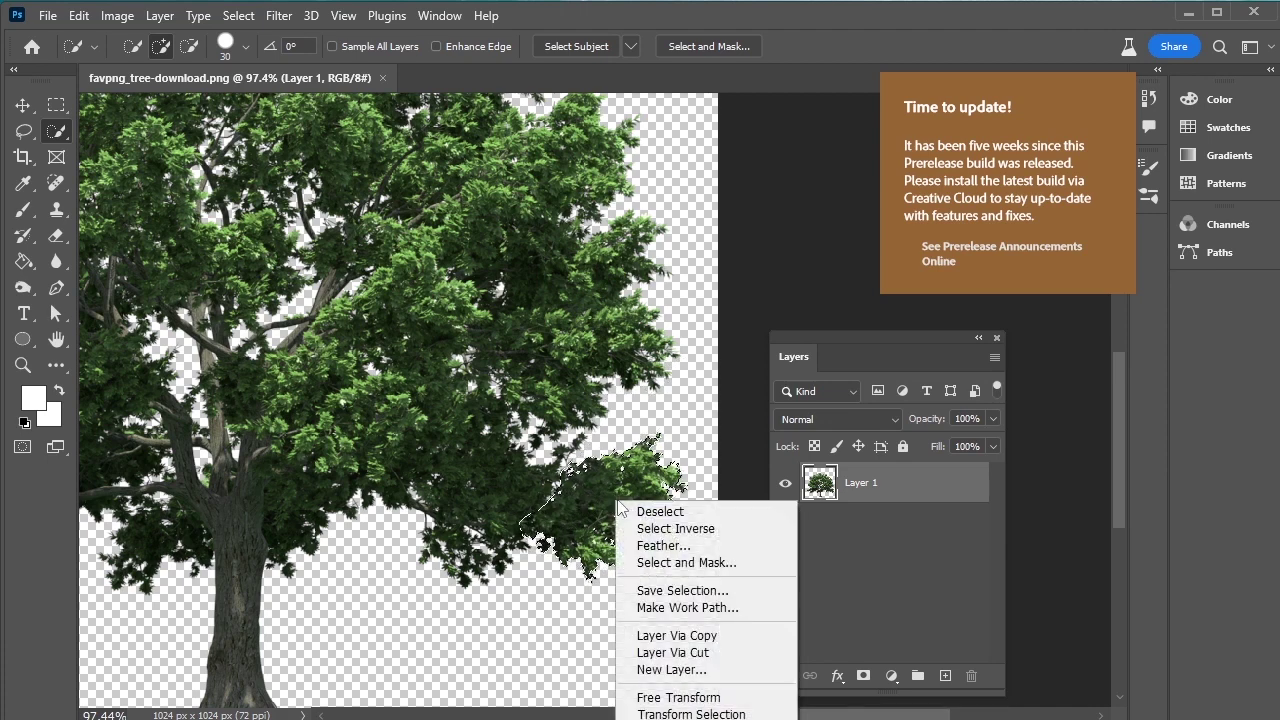
pyautogui.click(707, 636)
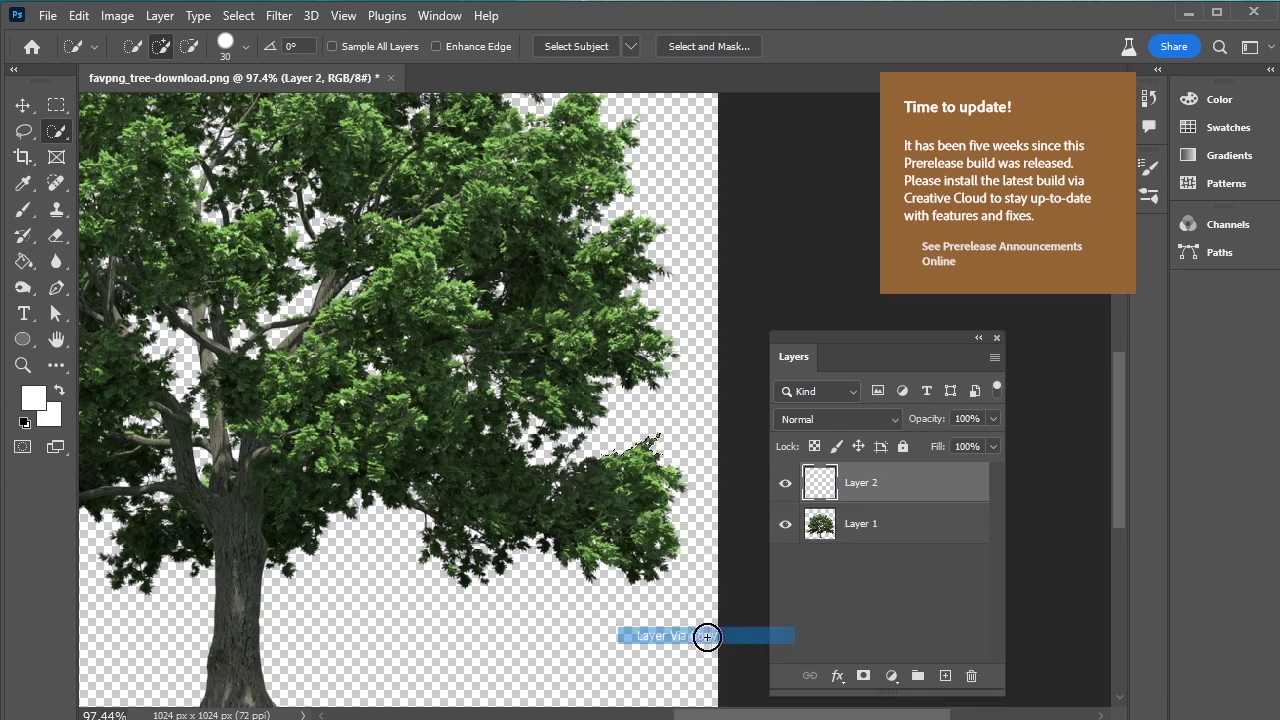
# From Layer 1, cut the right-hand branch foliage onto its own layer
pyautogui.click(874, 537)
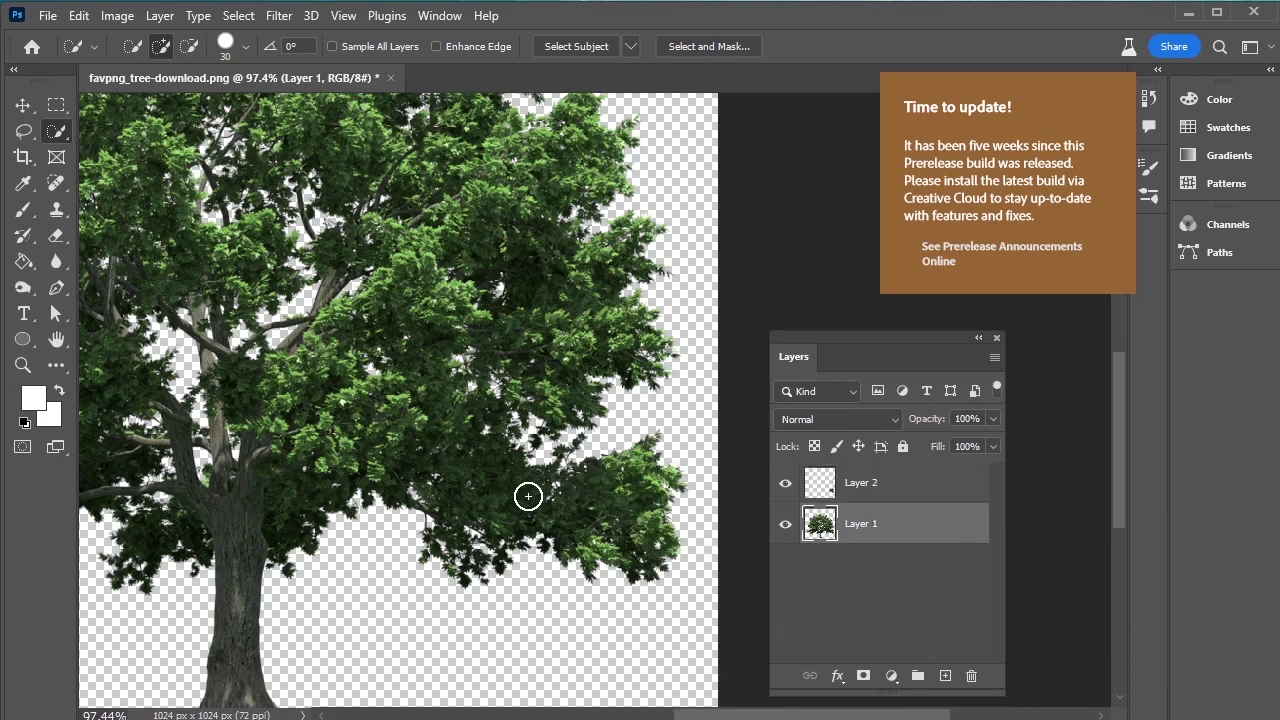
pyautogui.moveTo(487, 495)
pyautogui.mouseDown()
pyautogui.moveTo(560, 485)
pyautogui.moveTo(640, 526)
pyautogui.mouseUp()
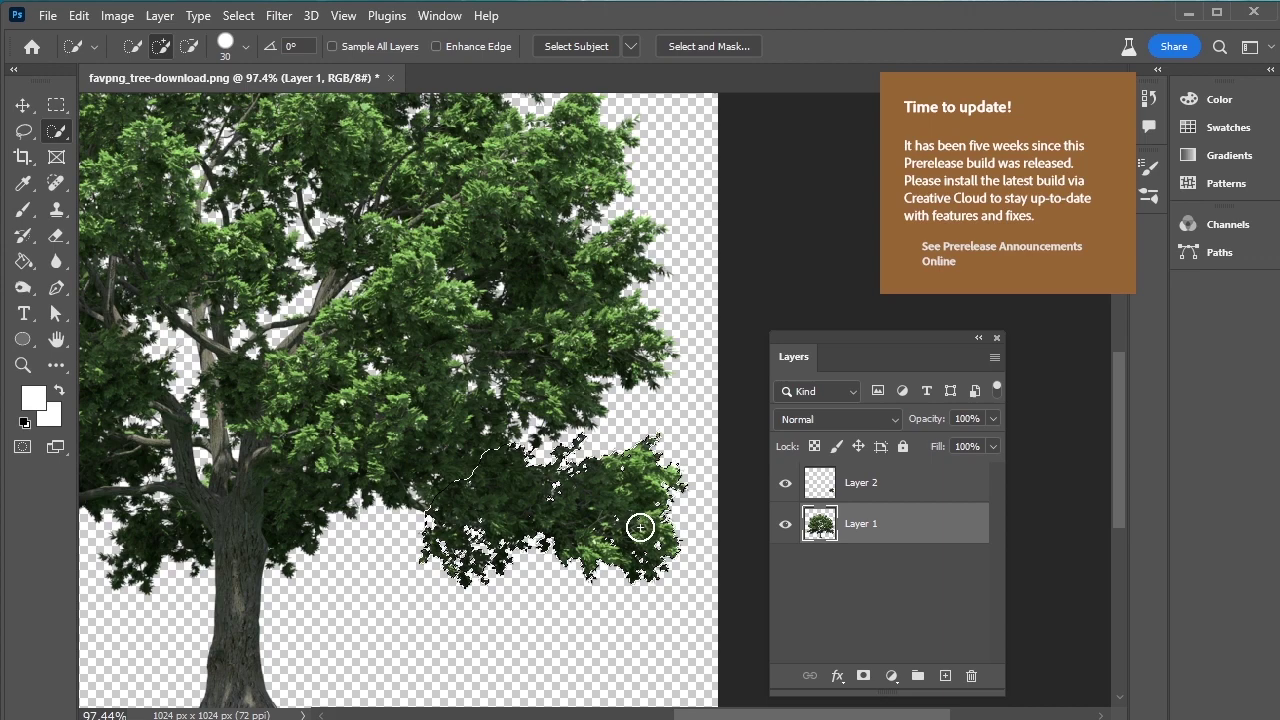
pyautogui.rightClick(508, 508)
pyautogui.click(634, 654)
# From Layer 1, copy the right-hand and central foliage onto a new layer
pyautogui.click(866, 565)
pyautogui.scroll(2, 548, 505)
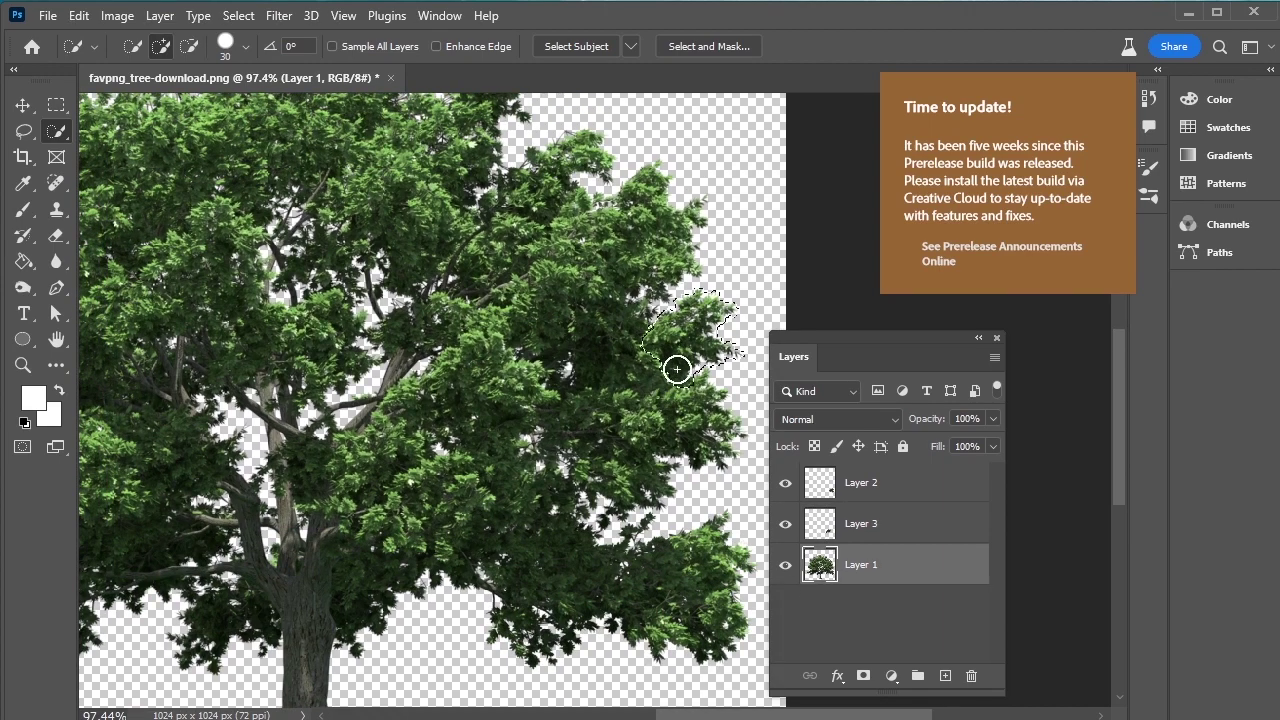
pyautogui.moveTo(676, 369)
pyautogui.mouseDown()
pyautogui.moveTo(681, 412)
pyautogui.moveTo(648, 450)
pyautogui.mouseUp()
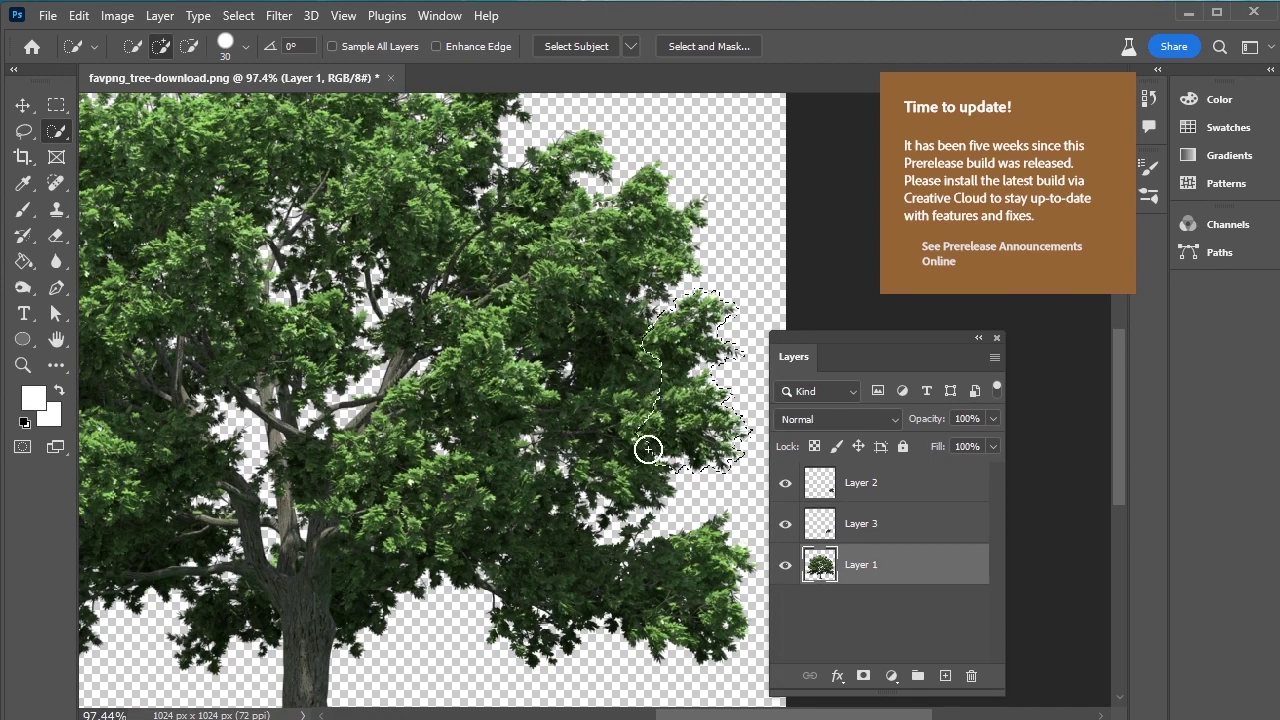
pyautogui.moveTo(617, 369); pyautogui.dragTo(586, 391)
pyautogui.rightClick(612, 391)
pyautogui.click(675, 523)
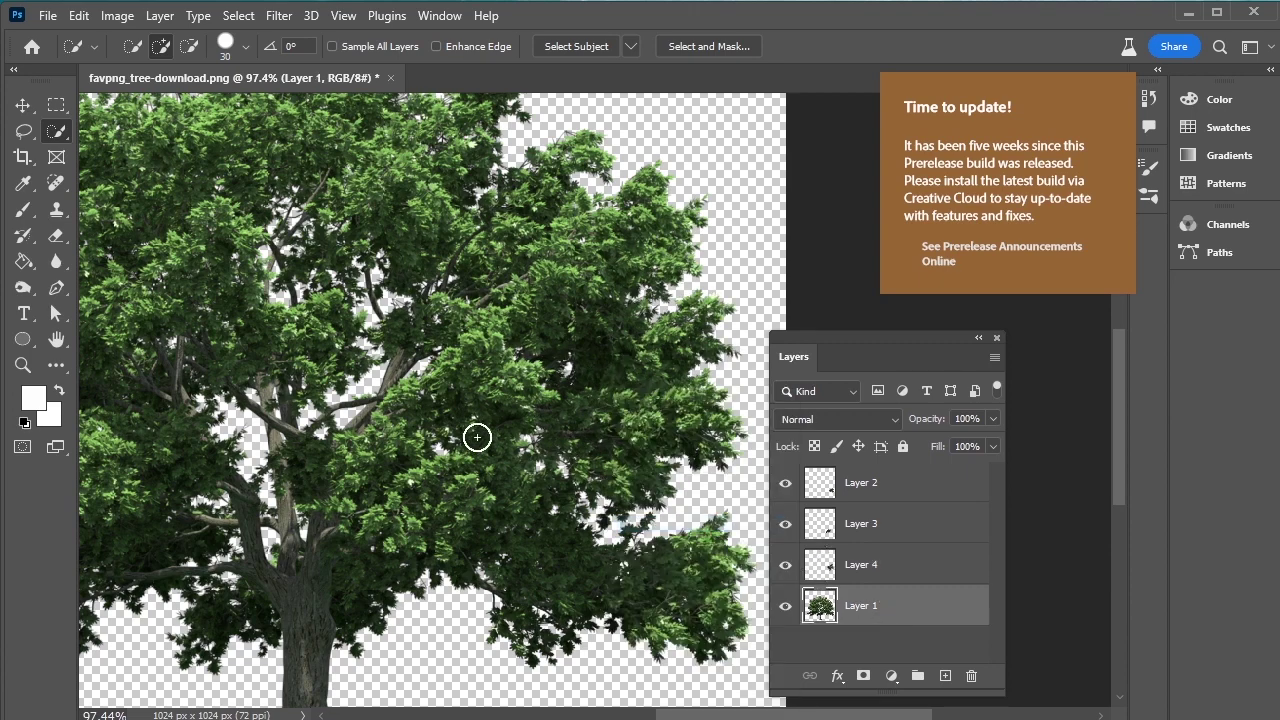
# Copy the lower-left foliage cluster onto a new layer
pyautogui.moveTo(505, 465)
pyautogui.mouseDown()
pyautogui.moveTo(405, 509)
pyautogui.moveTo(377, 580)
pyautogui.mouseUp()
pyautogui.rightClick(452, 481)
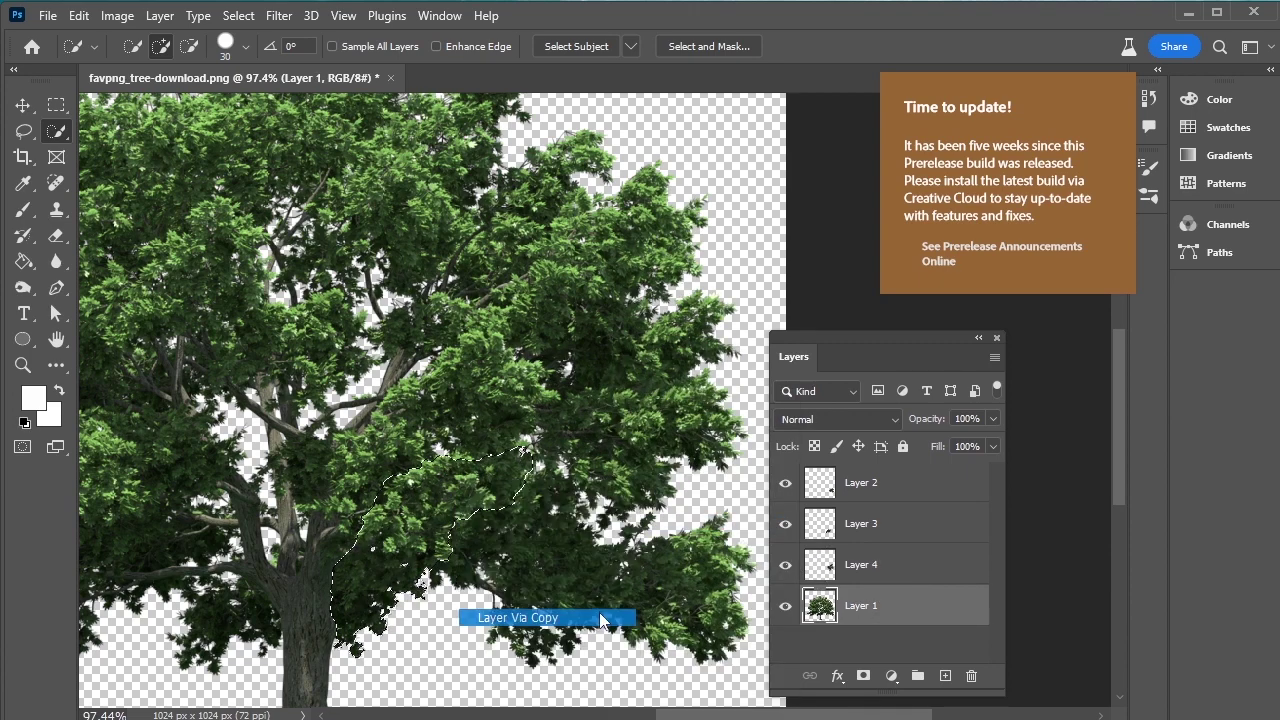
pyautogui.click(545, 620)
# Copy the upper-right foliage and a central cluster onto two more layers
pyautogui.moveTo(609, 277); pyautogui.dragTo(644, 190)
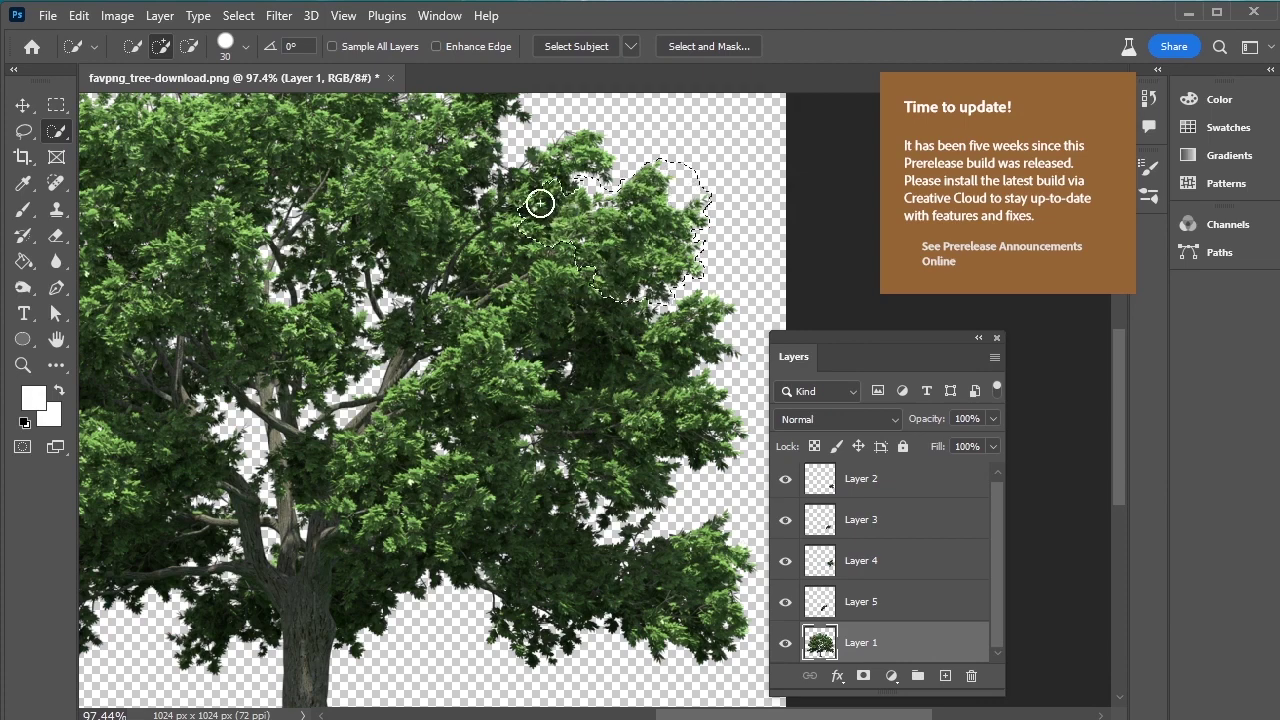
pyautogui.moveTo(540, 204)
pyautogui.mouseDown()
pyautogui.moveTo(580, 272)
pyautogui.moveTo(529, 311)
pyautogui.moveTo(573, 322)
pyautogui.moveTo(600, 298)
pyautogui.moveTo(586, 337)
pyautogui.mouseUp()
pyautogui.rightClick(604, 337)
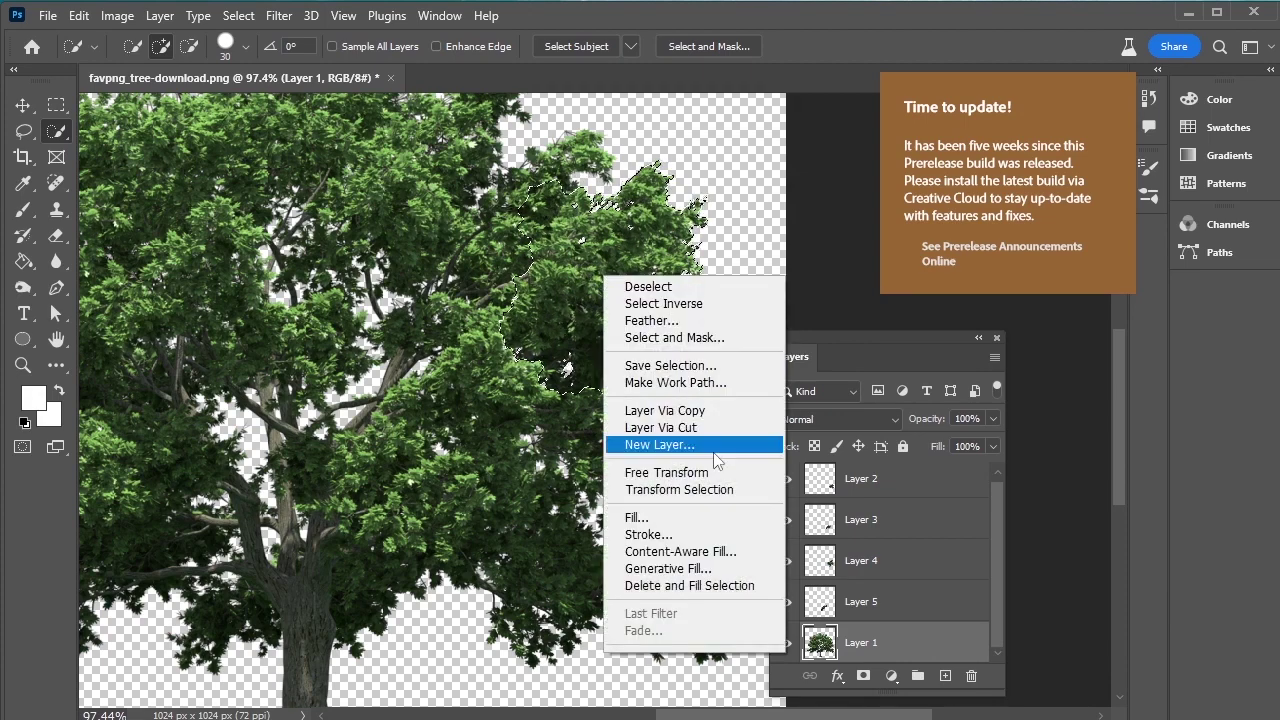
pyautogui.click(665, 410)
pyautogui.moveTo(530, 388)
pyautogui.mouseDown()
pyautogui.moveTo(483, 363)
pyautogui.moveTo(420, 401)
pyautogui.mouseUp()
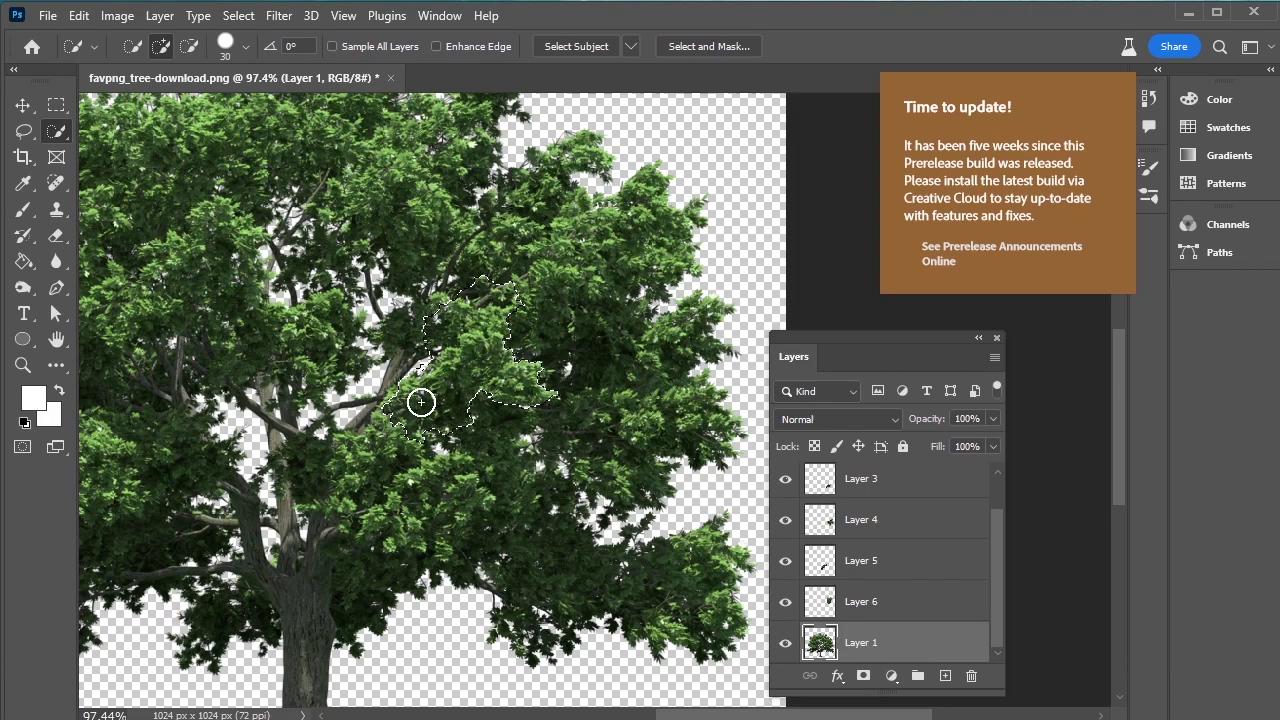
pyautogui.rightClick(466, 336)
pyautogui.click(520, 403)
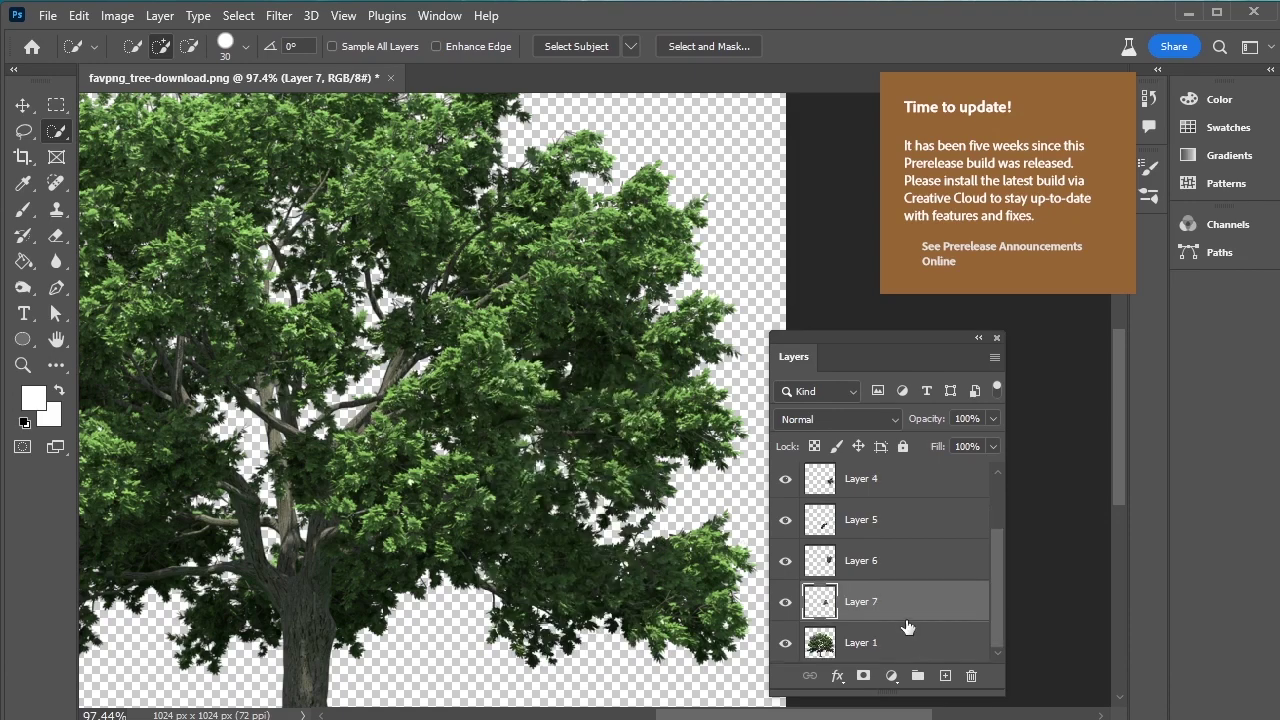
# Check Layer 7 alone, then copy the top-to-centre foliage from Layer 1 onto a new layer
pyautogui.click(880, 642)
pyautogui.scroll(1, 424, 259)
pyautogui.scroll(1, 424, 259)
pyautogui.keyDown('alt'); pyautogui.click(785, 601); pyautogui.keyUp('alt')
pyautogui.keyDown('alt'); pyautogui.click(785, 601); pyautogui.keyUp('alt')
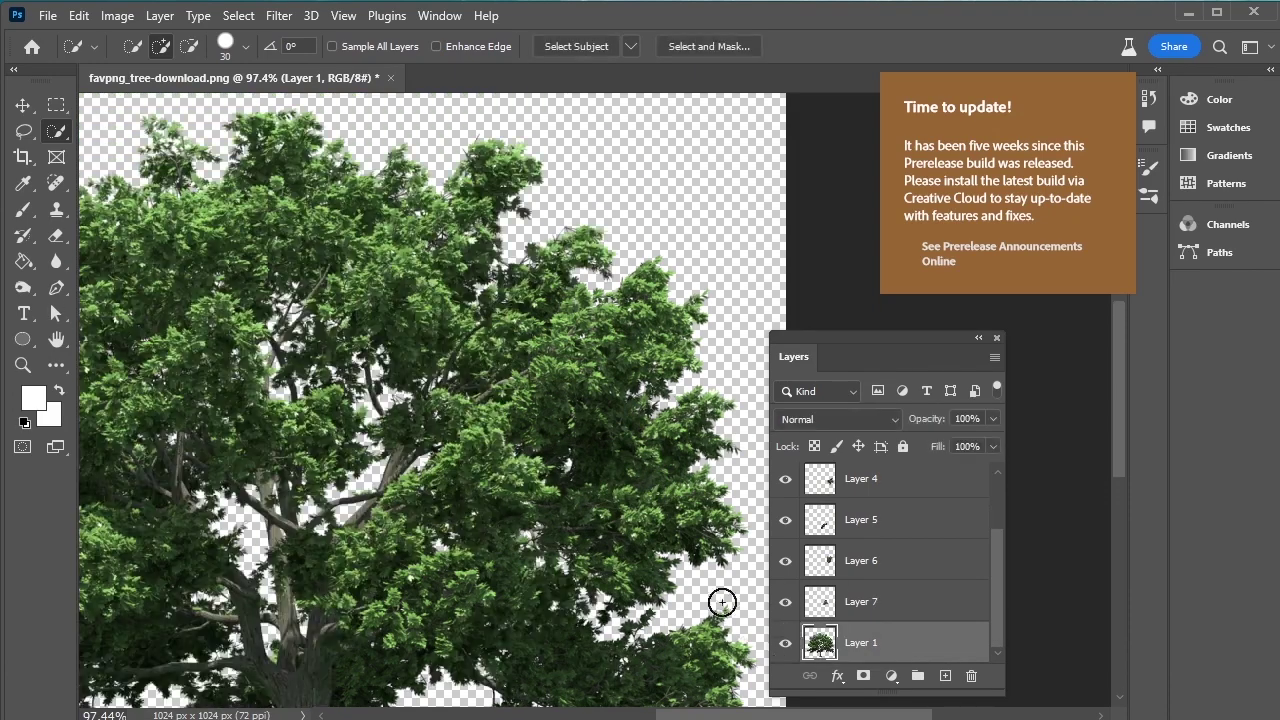
pyautogui.moveTo(467, 231); pyautogui.dragTo(403, 376)
pyautogui.rightClick(444, 182)
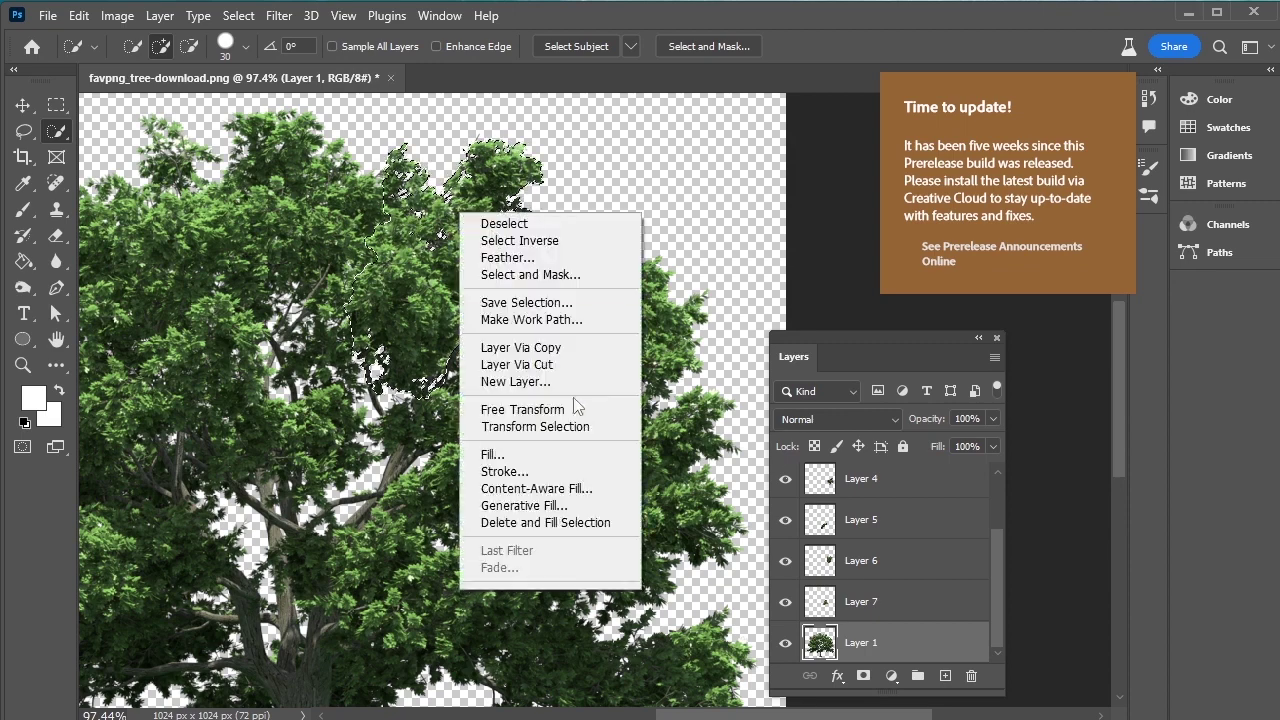
pyautogui.click(520, 330)
# Copy a patch of central foliage onto a new layer
pyautogui.scroll(1, 507, 348)
pyautogui.hscroll(-2, 507, 348)
pyautogui.moveTo(507, 348)
pyautogui.mouseDown()
pyautogui.moveTo(456, 437)
pyautogui.moveTo(510, 319)
pyautogui.moveTo(571, 337)
pyautogui.mouseUp()
pyautogui.rightClick(530, 314)
pyautogui.click(467, 321)
pyautogui.rightClick(524, 333)
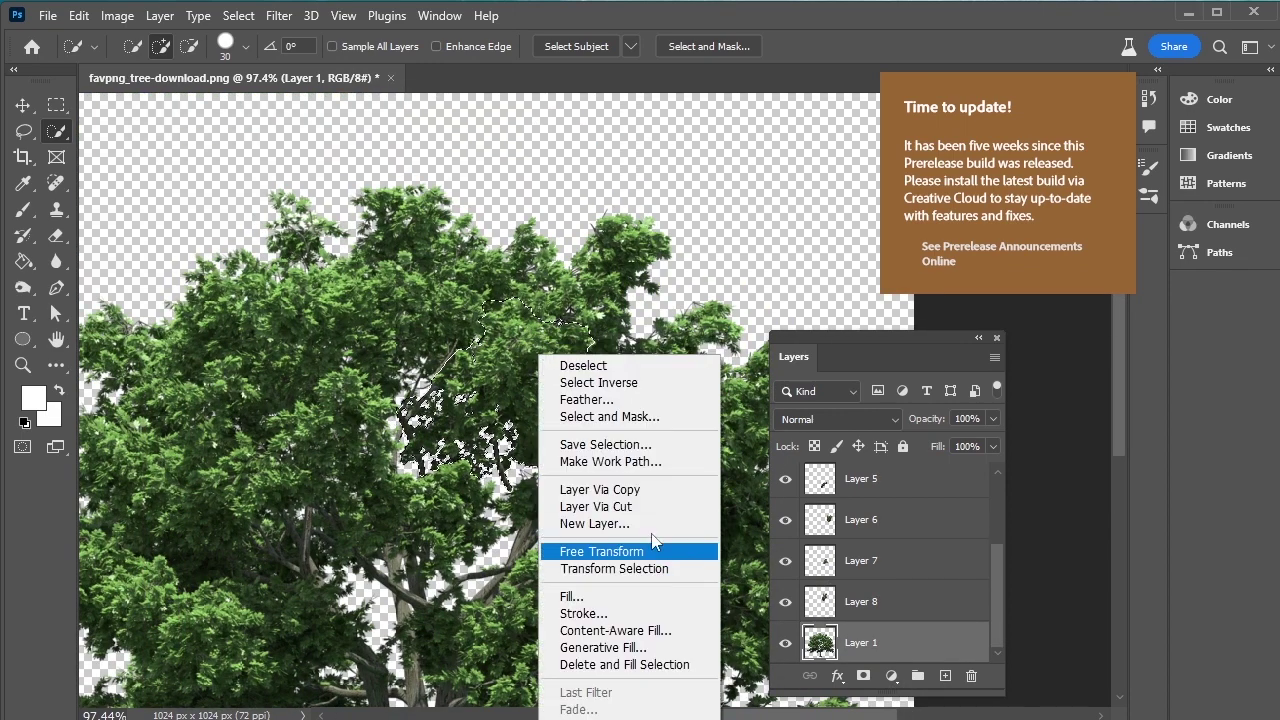
pyautogui.click(600, 484)
# Copy the top cluster and a cluster near the centre onto separate layers
pyautogui.moveTo(403, 294); pyautogui.dragTo(371, 296)
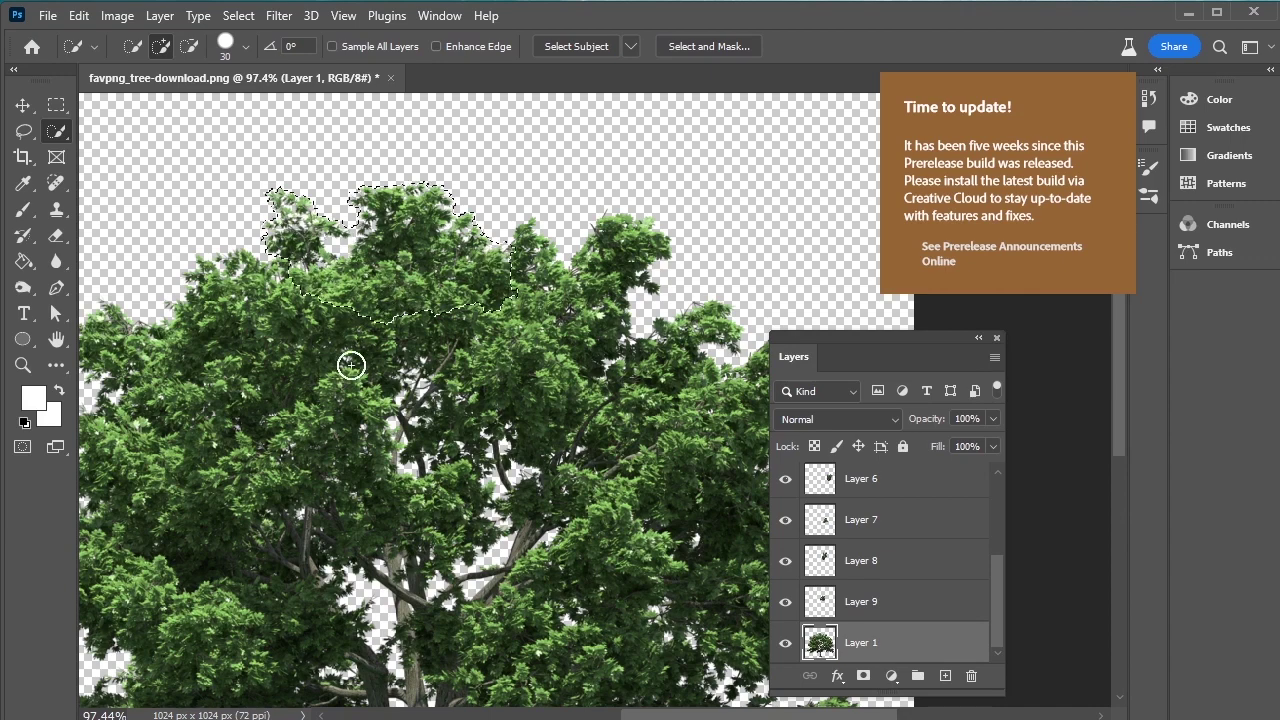
pyautogui.rightClick(358, 280)
pyautogui.click(432, 429)
pyautogui.moveTo(256, 328); pyautogui.dragTo(406, 328)
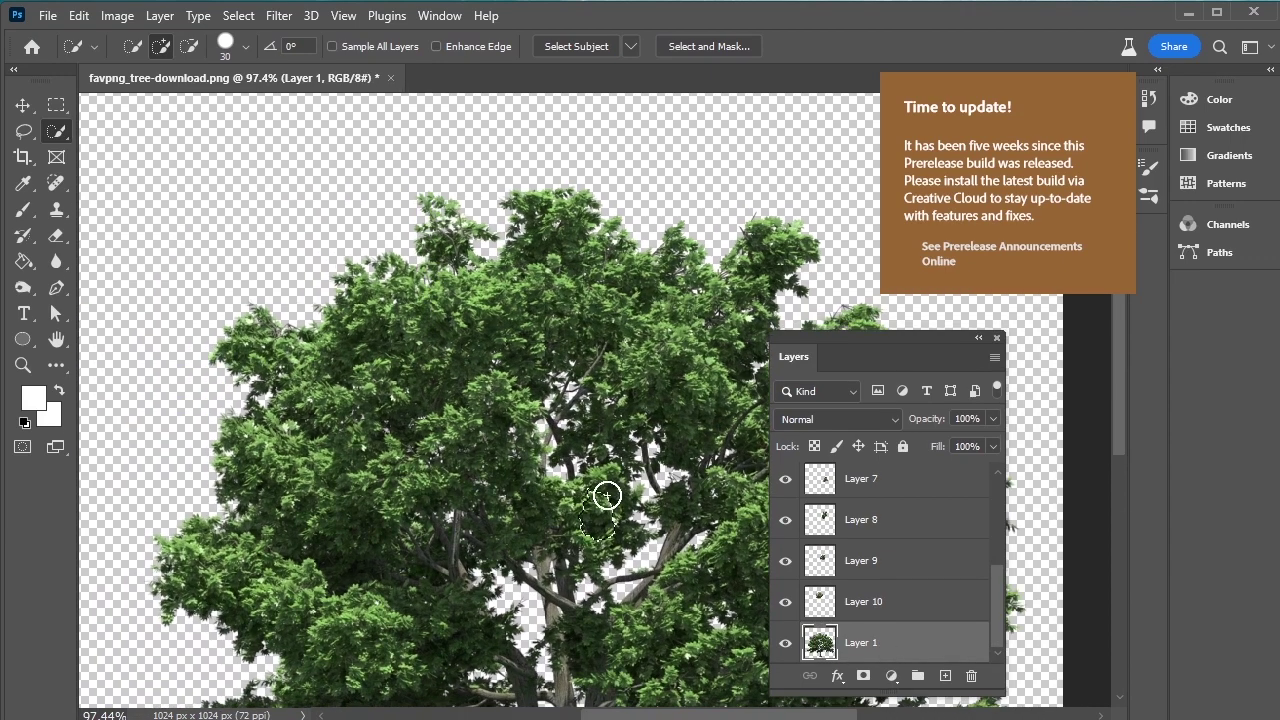
pyautogui.moveTo(486, 389); pyautogui.dragTo(503, 426)
pyautogui.rightClick(488, 410)
pyautogui.click(595, 565)
# From Layer 1, copy the upper-left and left foliage clusters onto separate layers
pyautogui.scroll(-1, 880, 600)
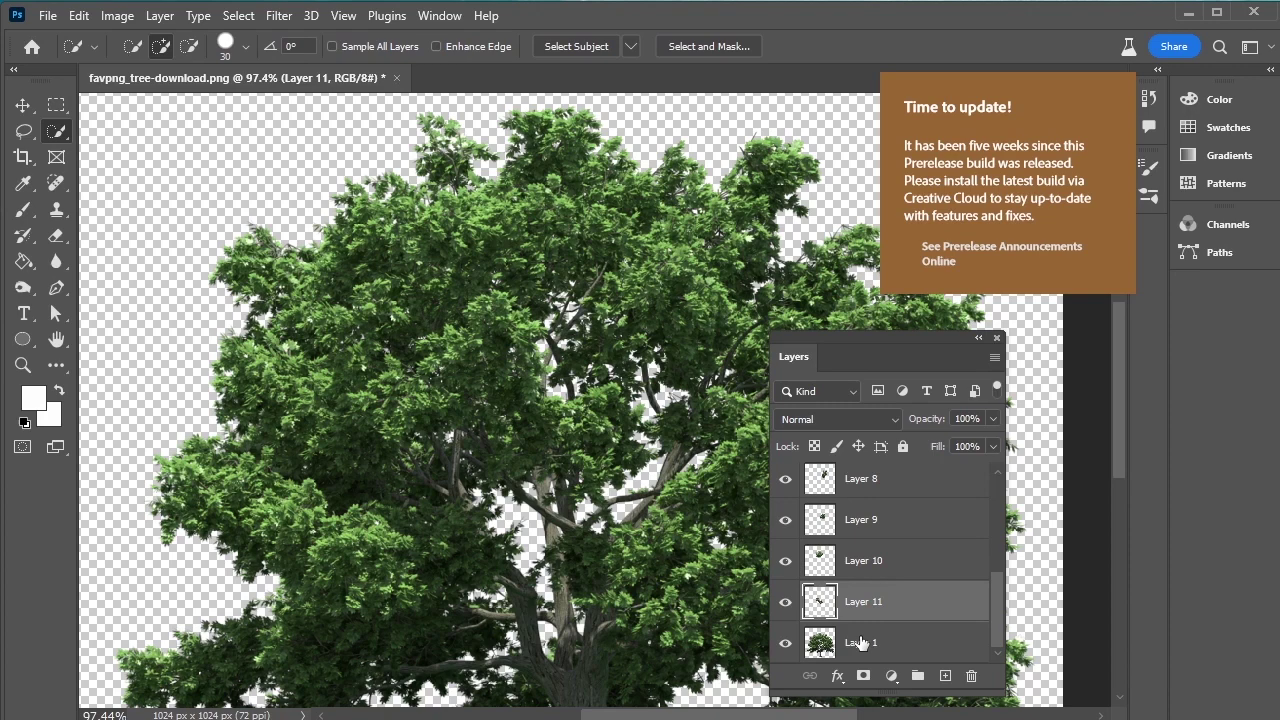
pyautogui.click(862, 642)
pyautogui.moveTo(360, 257)
pyautogui.mouseDown()
pyautogui.moveTo(394, 284)
pyautogui.moveTo(236, 267)
pyautogui.moveTo(327, 357)
pyautogui.mouseUp()
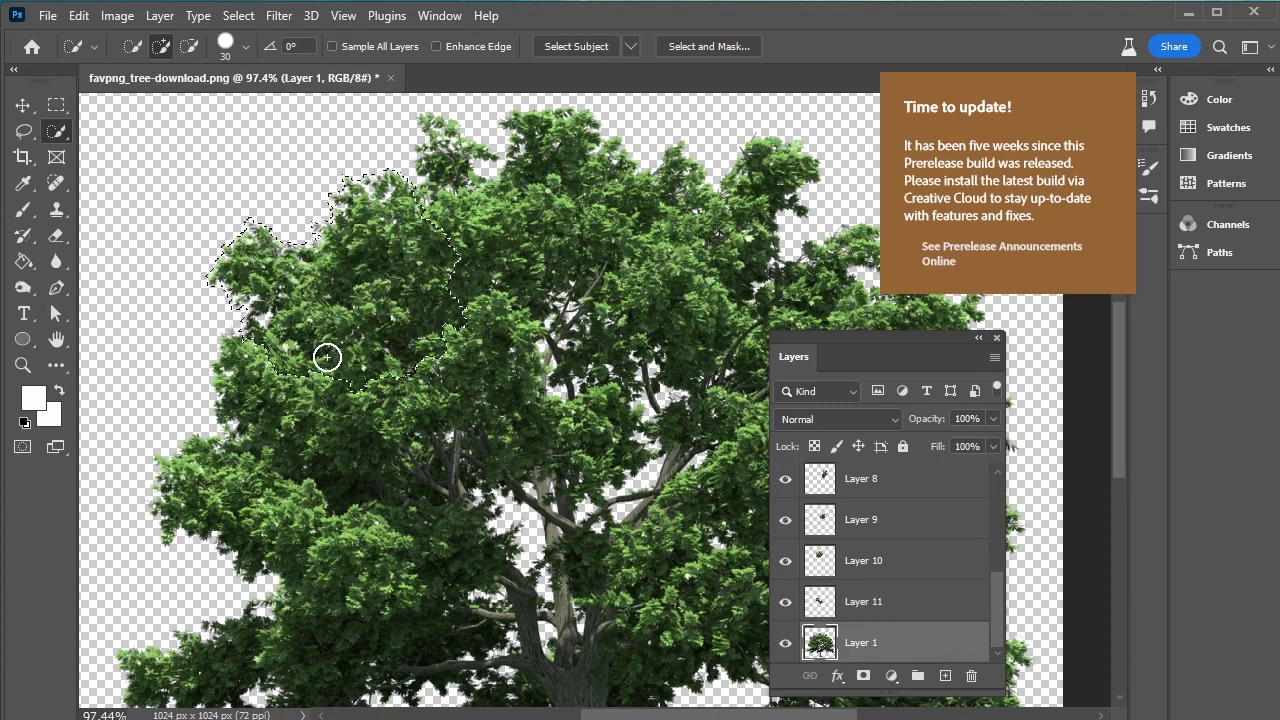
pyautogui.rightClick(372, 274)
pyautogui.click(429, 409)
pyautogui.moveTo(299, 422); pyautogui.dragTo(254, 343)
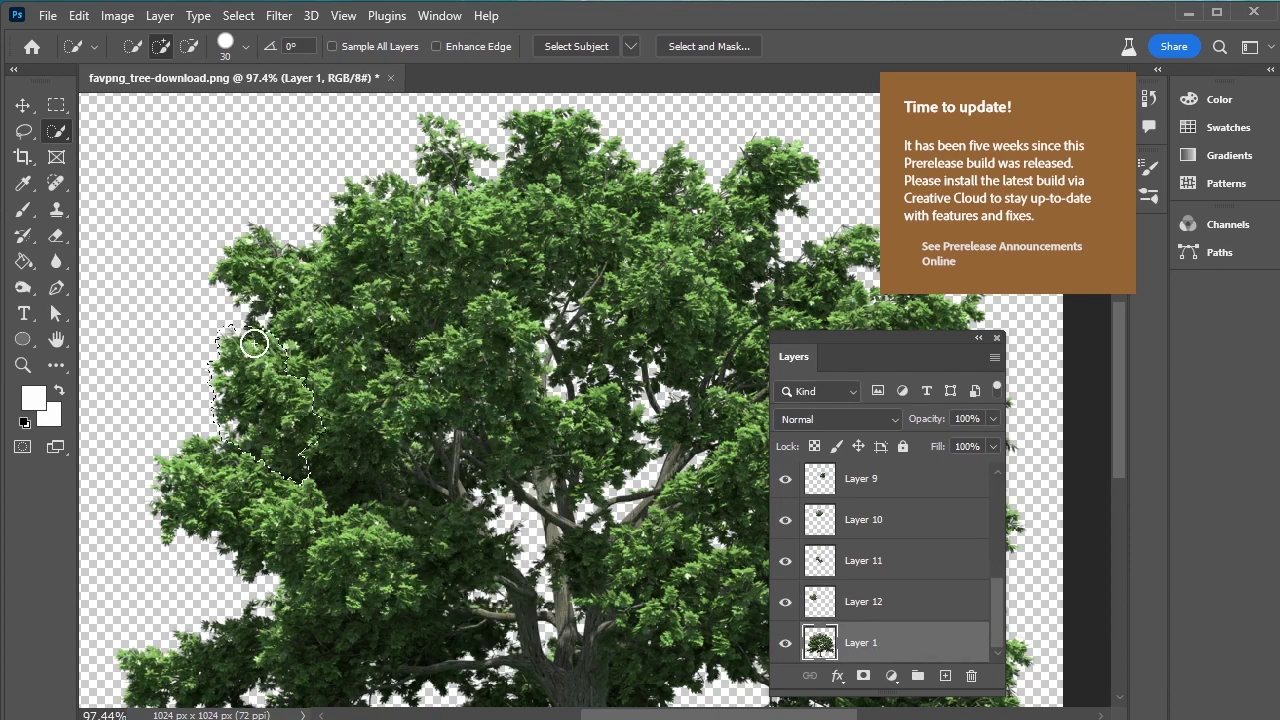
pyautogui.rightClick(351, 446)
pyautogui.click(430, 583)
# Copy another foliage cluster and a central selection onto separate layers
pyautogui.moveTo(290, 428); pyautogui.dragTo(315, 318)
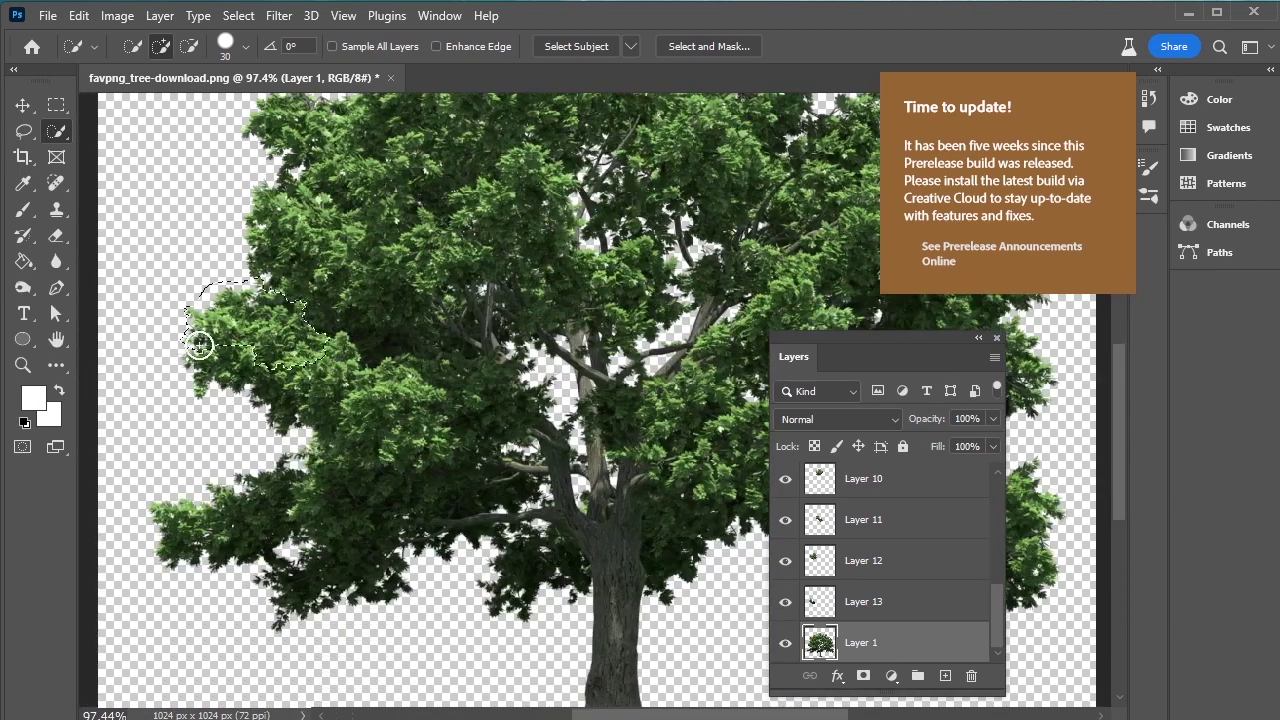
pyautogui.moveTo(200, 343)
pyautogui.mouseDown()
pyautogui.moveTo(297, 410)
pyautogui.moveTo(376, 395)
pyautogui.moveTo(411, 430)
pyautogui.moveTo(407, 403)
pyautogui.moveTo(499, 385)
pyautogui.mouseUp()
pyautogui.rightClick(345, 400)
pyautogui.click(400, 523)
pyautogui.click(872, 650)
pyautogui.rightClick(383, 376)
pyautogui.click(440, 528)
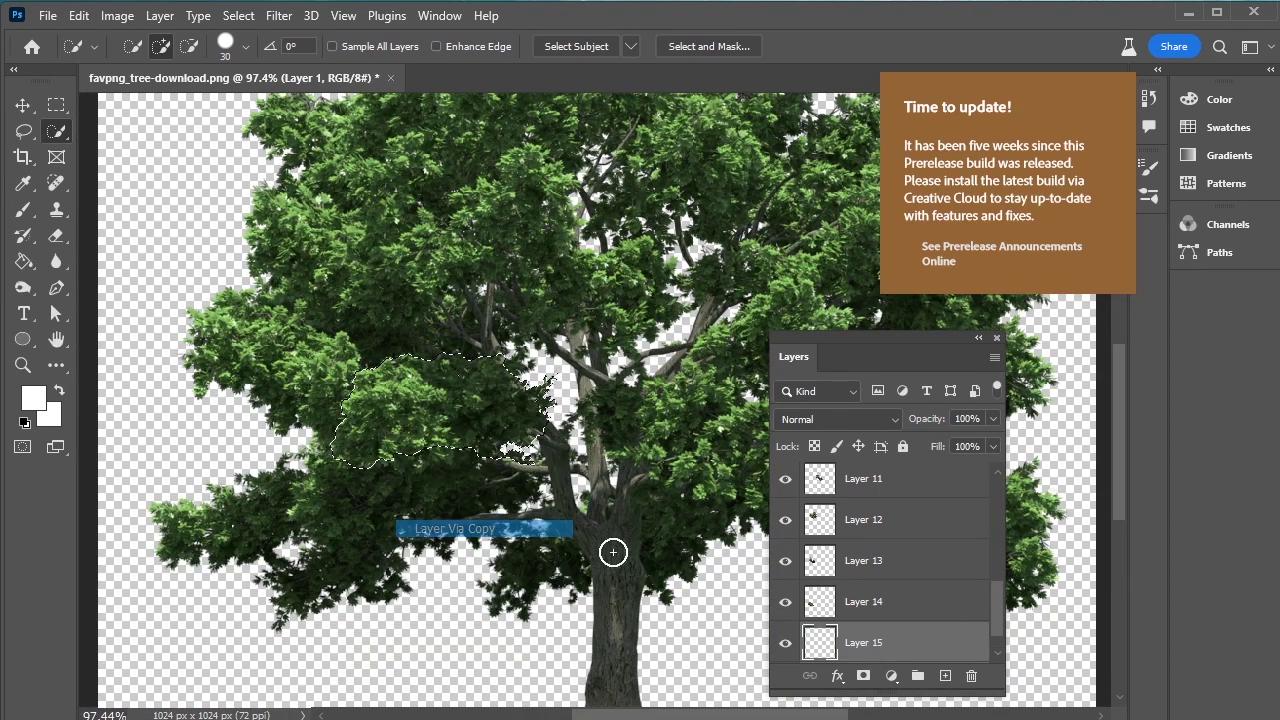
# Copy the left and lower-left foliage clusters onto separate layers
pyautogui.moveTo(229, 519); pyautogui.dragTo(317, 494)
pyautogui.rightClick(317, 494)
pyautogui.click(420, 622)
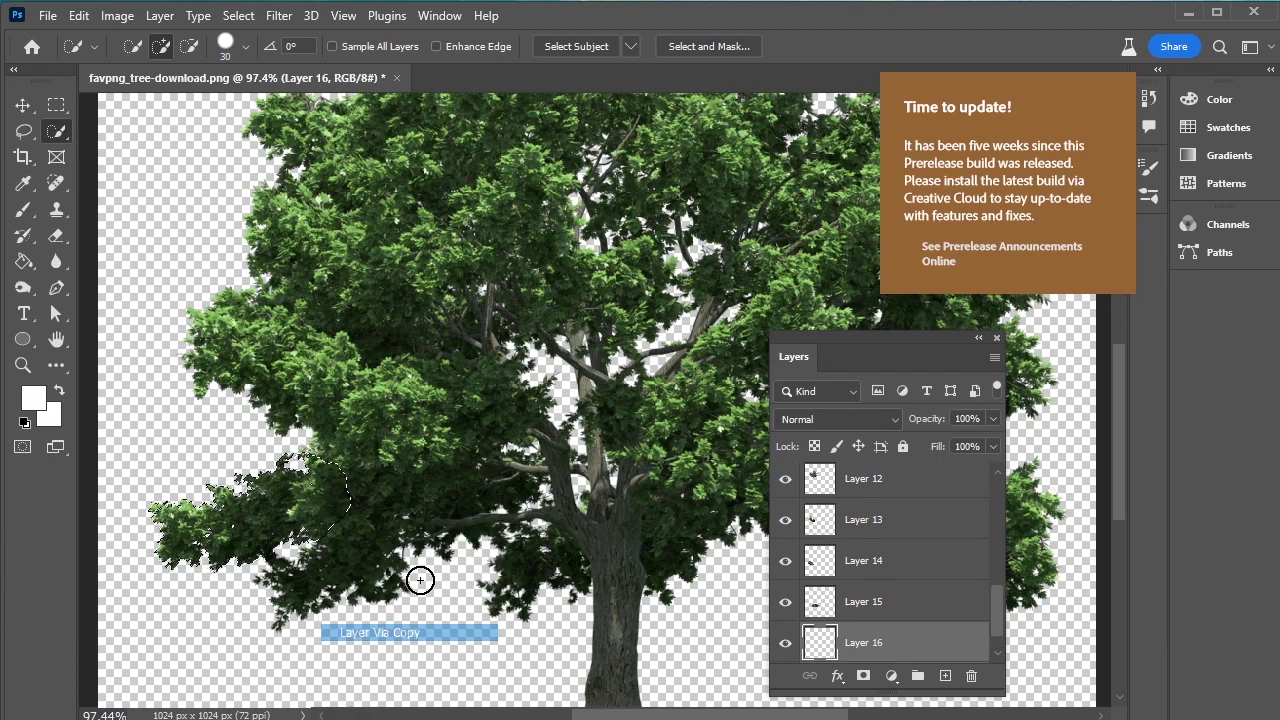
pyautogui.moveTo(412, 524)
pyautogui.mouseDown()
pyautogui.moveTo(327, 591)
pyautogui.moveTo(367, 563)
pyautogui.moveTo(461, 557)
pyautogui.moveTo(409, 531)
pyautogui.mouseUp()
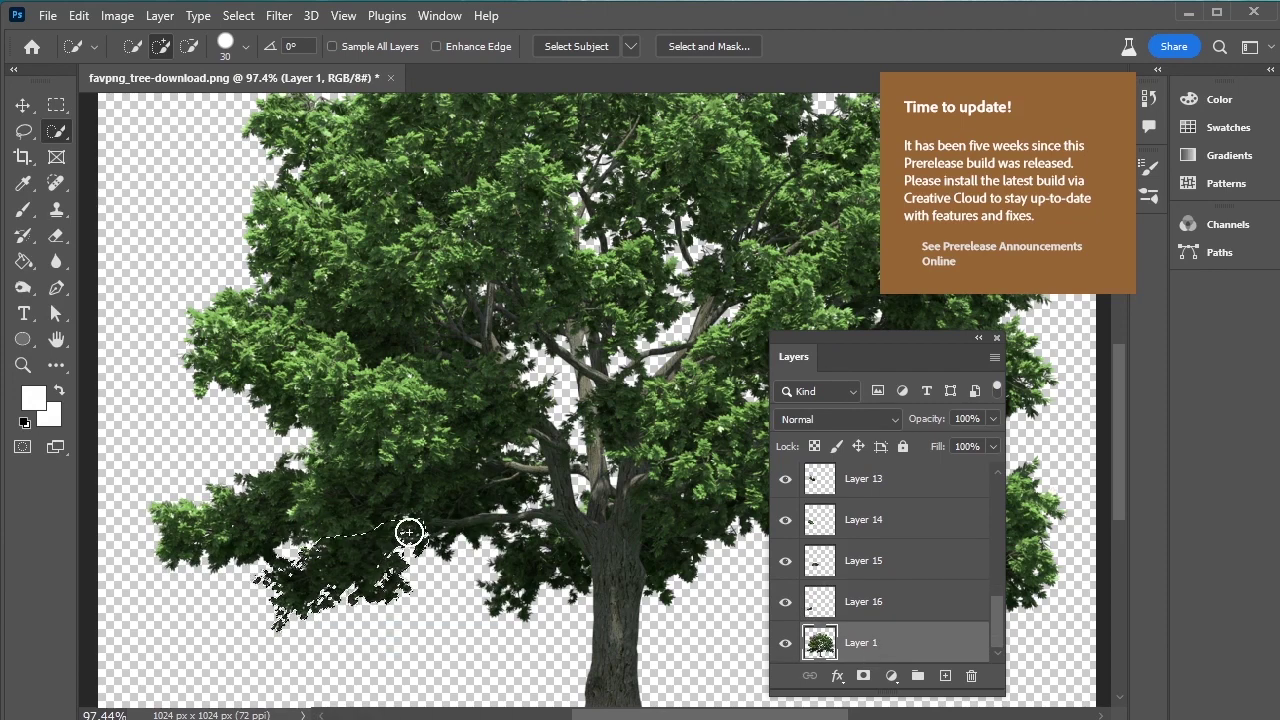
pyautogui.rightClick(412, 530)
pyautogui.click(505, 667)
# Copy another cluster and the foliage right of the trunk onto separate layers
pyautogui.moveTo(538, 541); pyautogui.dragTo(557, 543)
pyautogui.rightClick(557, 543)
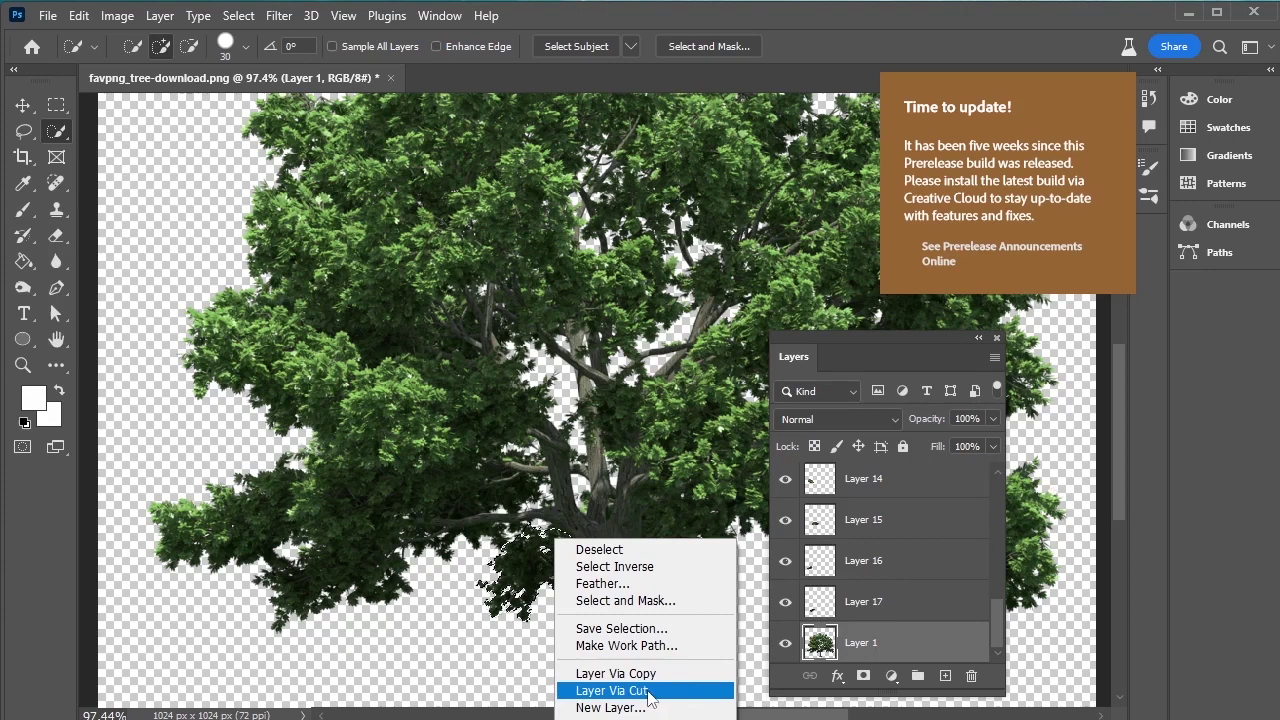
pyautogui.click(640, 671)
pyautogui.click(860, 643)
pyautogui.moveTo(658, 574); pyautogui.dragTo(675, 514)
pyautogui.rightClick(675, 514)
pyautogui.click(738, 652)
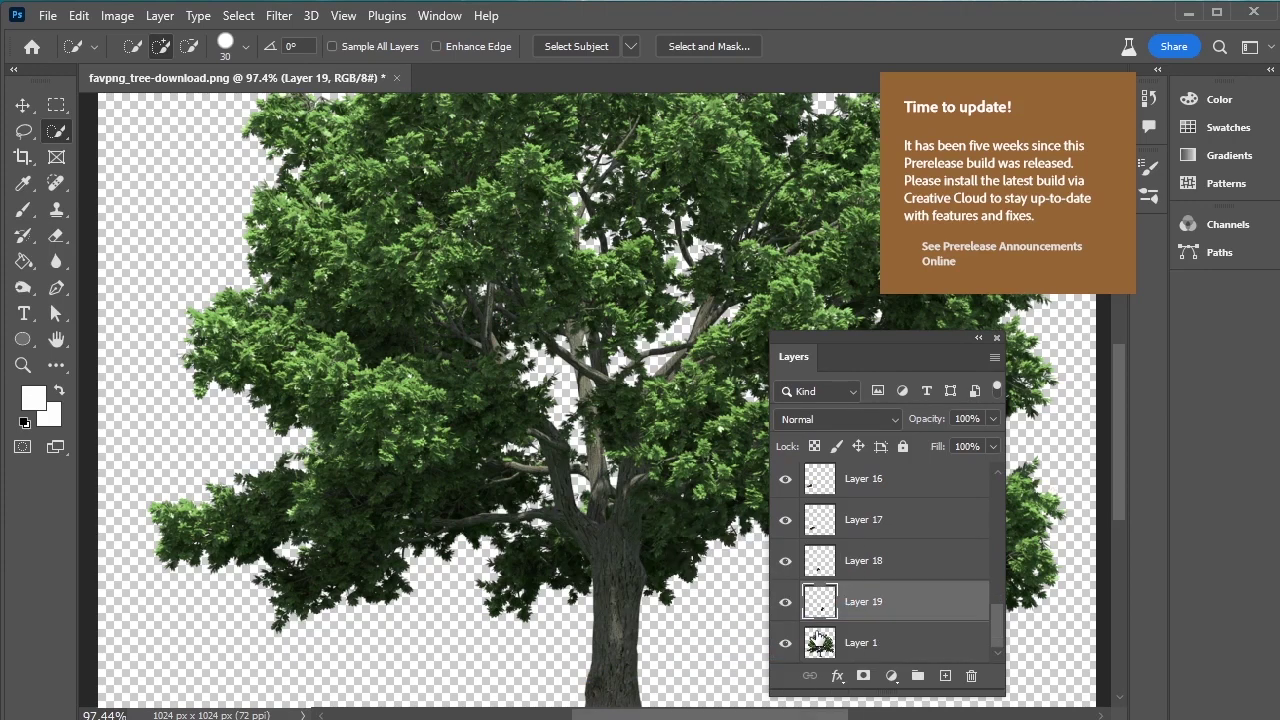
# Inspect the copies, then copy centre-to-upper-right foliage onto Layer 20
pyautogui.scroll(-2, 513, 305)
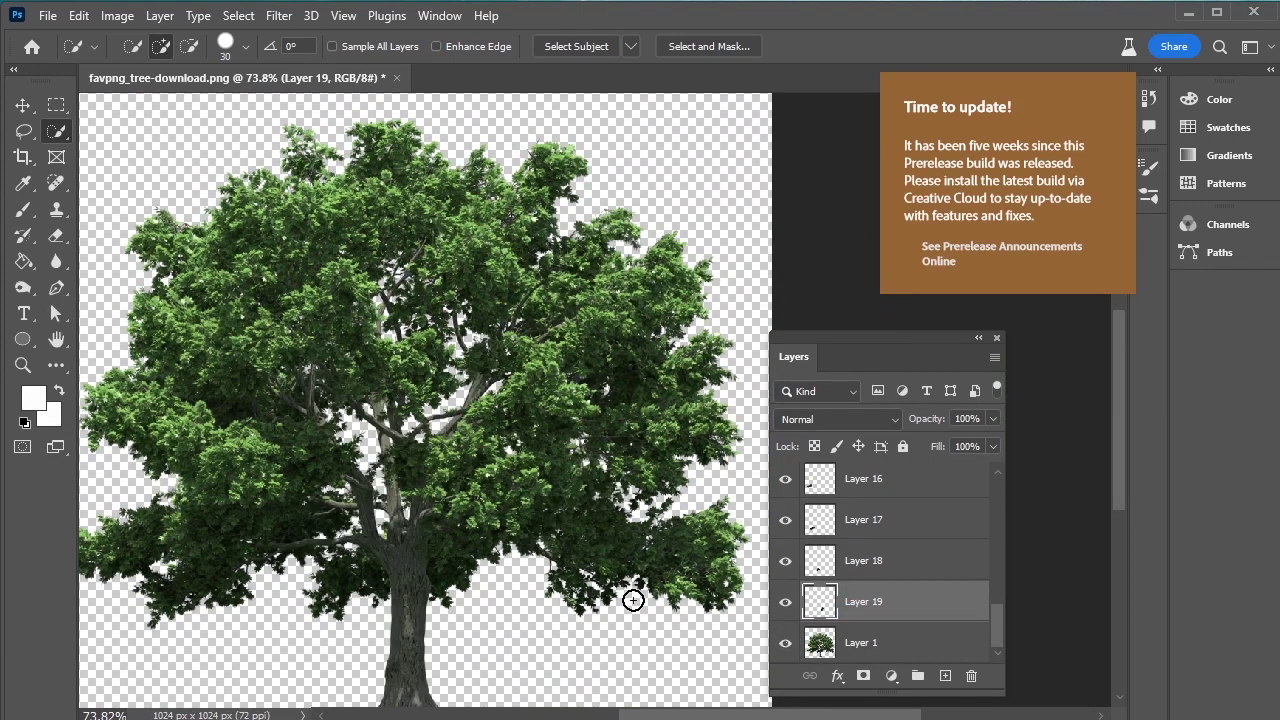
pyautogui.click(783, 645)
pyautogui.click(783, 645)
pyautogui.click(876, 648)
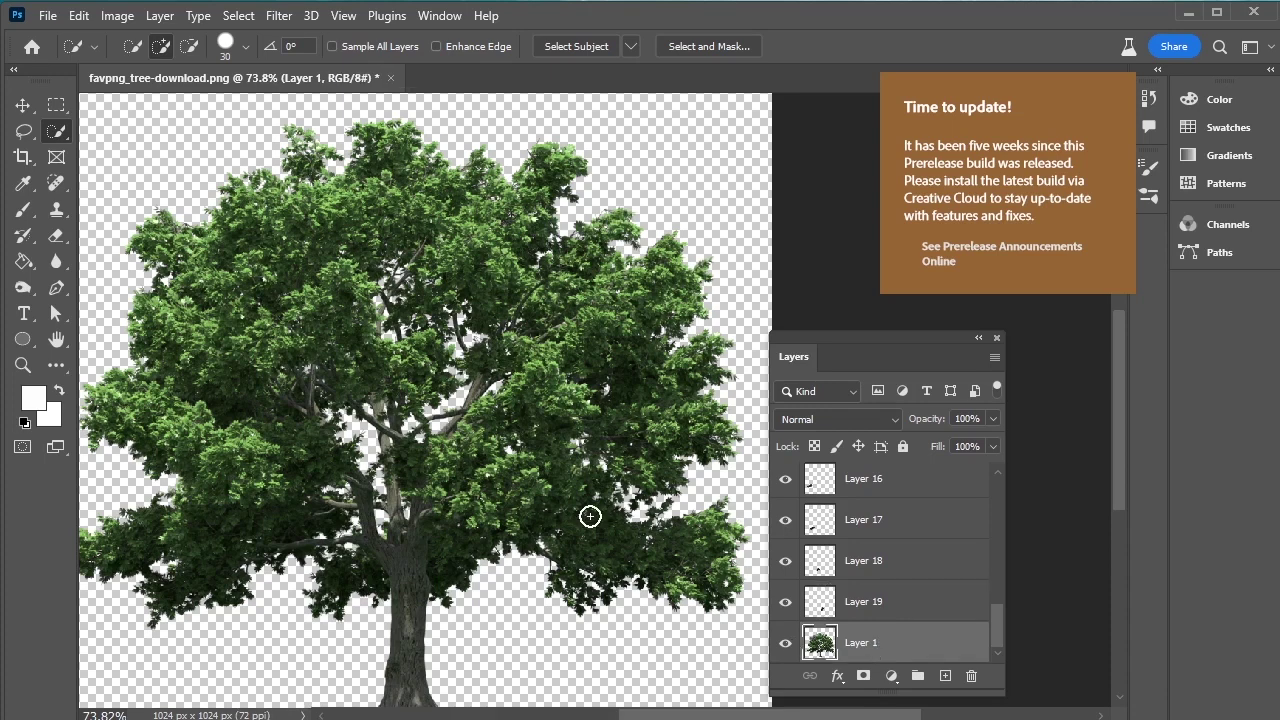
pyautogui.moveTo(477, 387); pyautogui.dragTo(575, 265)
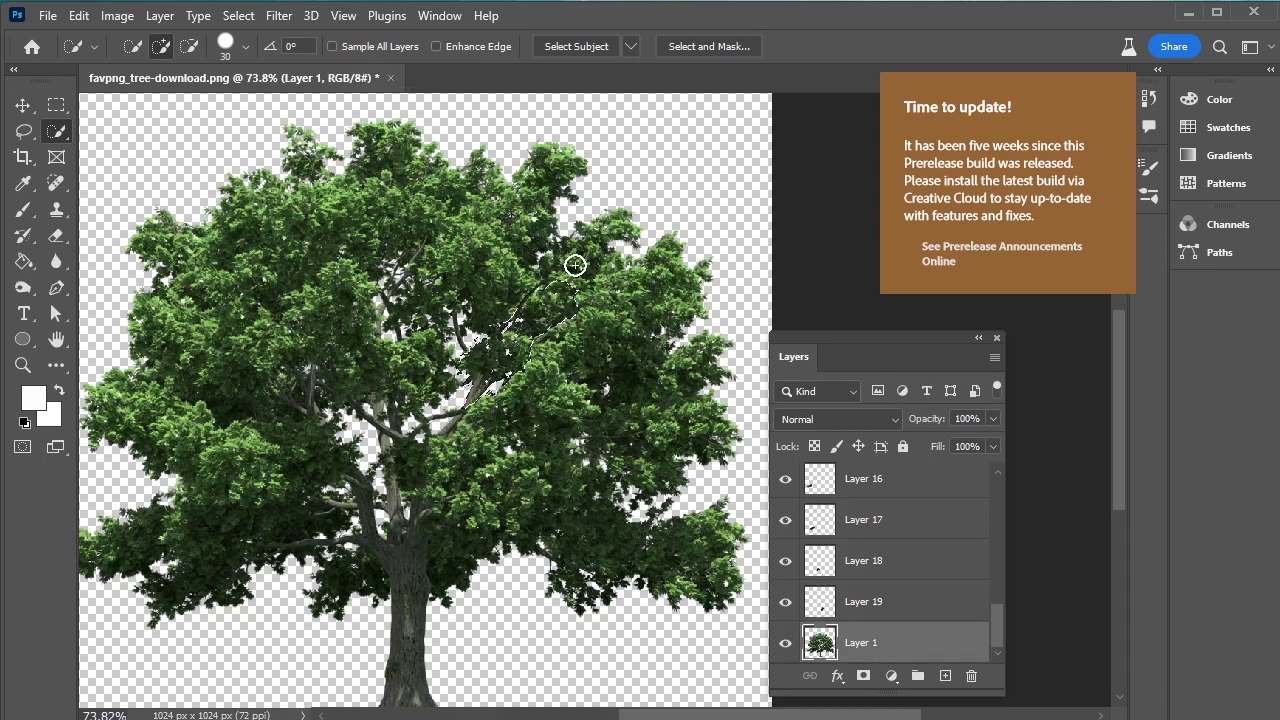
pyautogui.rightClick(544, 316)
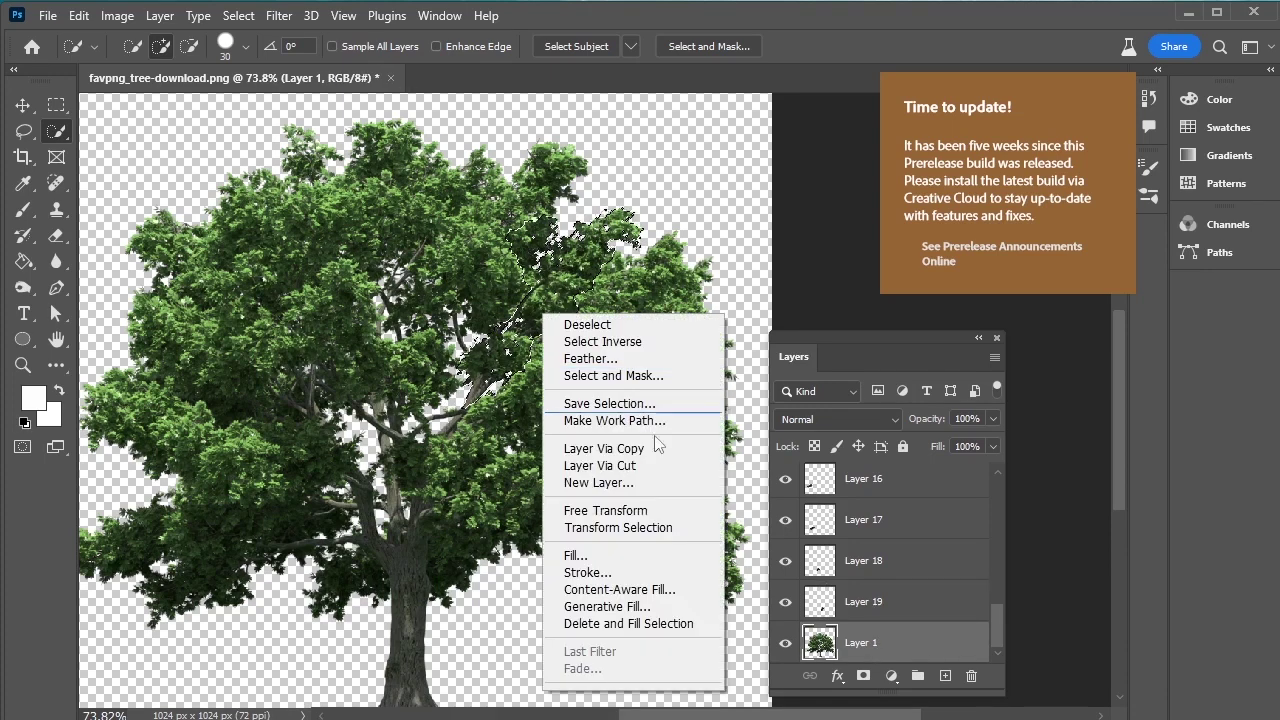
pyautogui.click(637, 450)
# Check the copied pieces, then copy the left foliage onto Layer 21
pyautogui.click(878, 646)
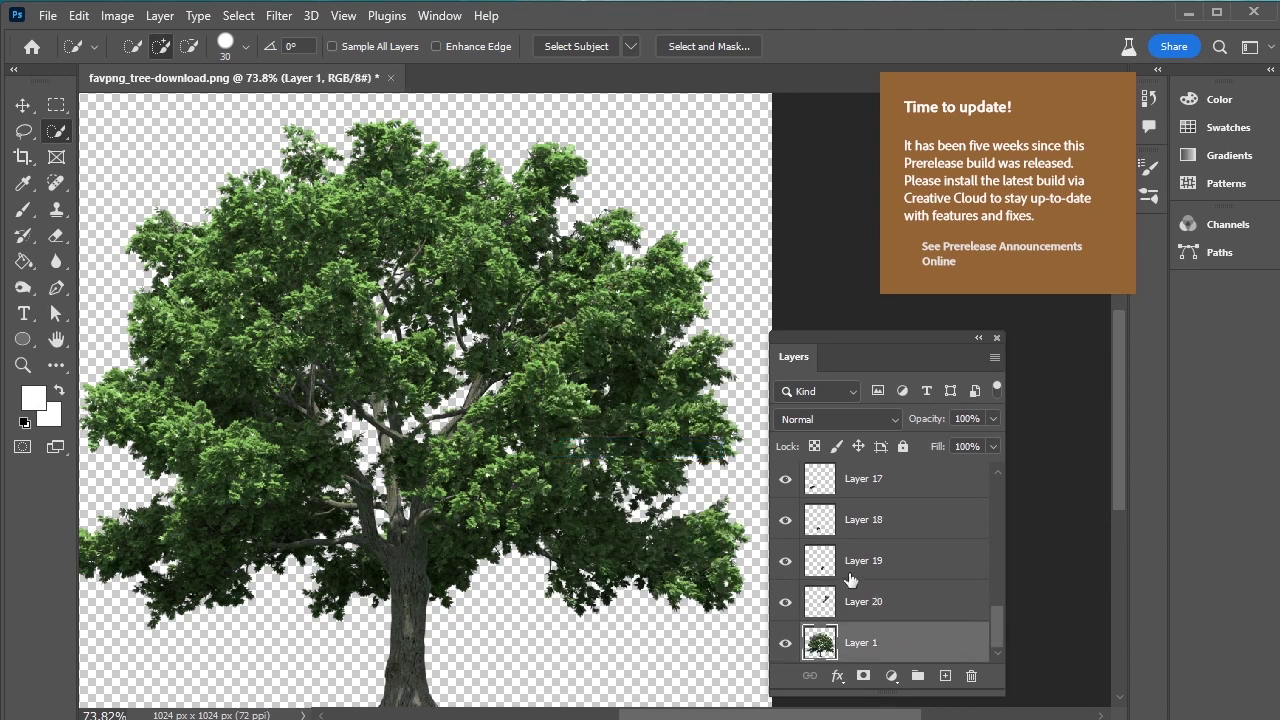
pyautogui.click(785, 648)
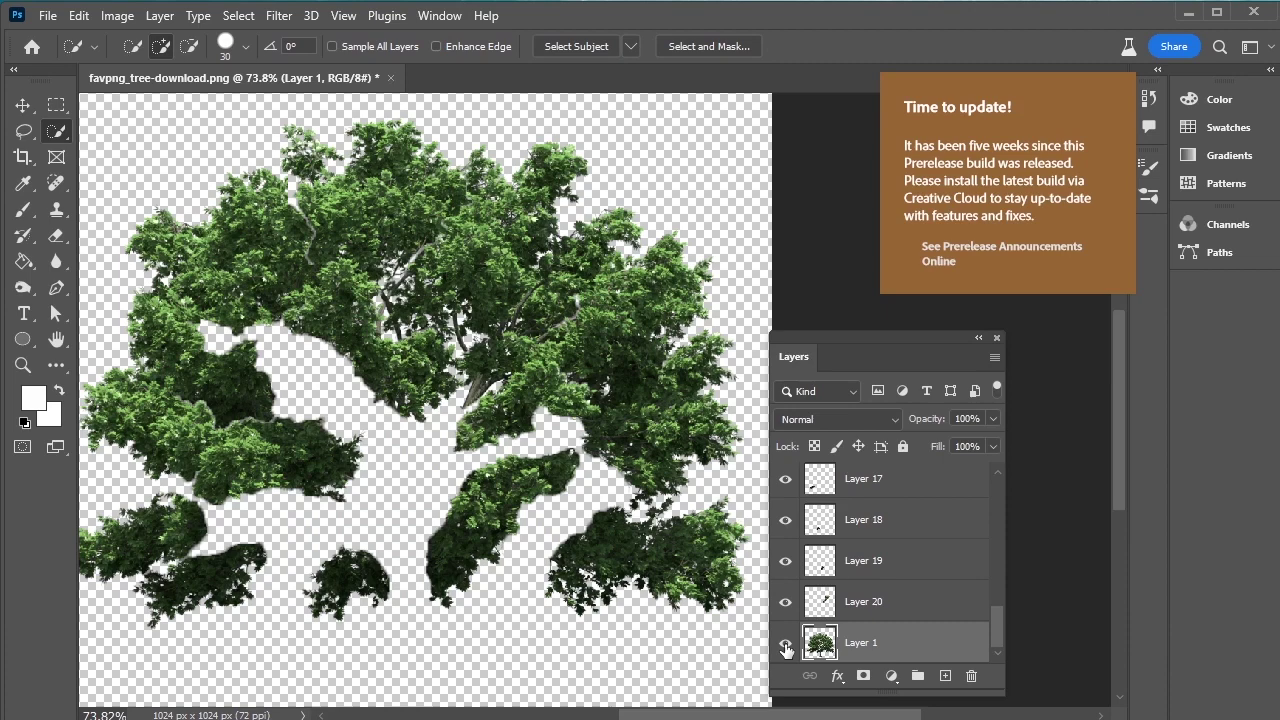
pyautogui.click(785, 648)
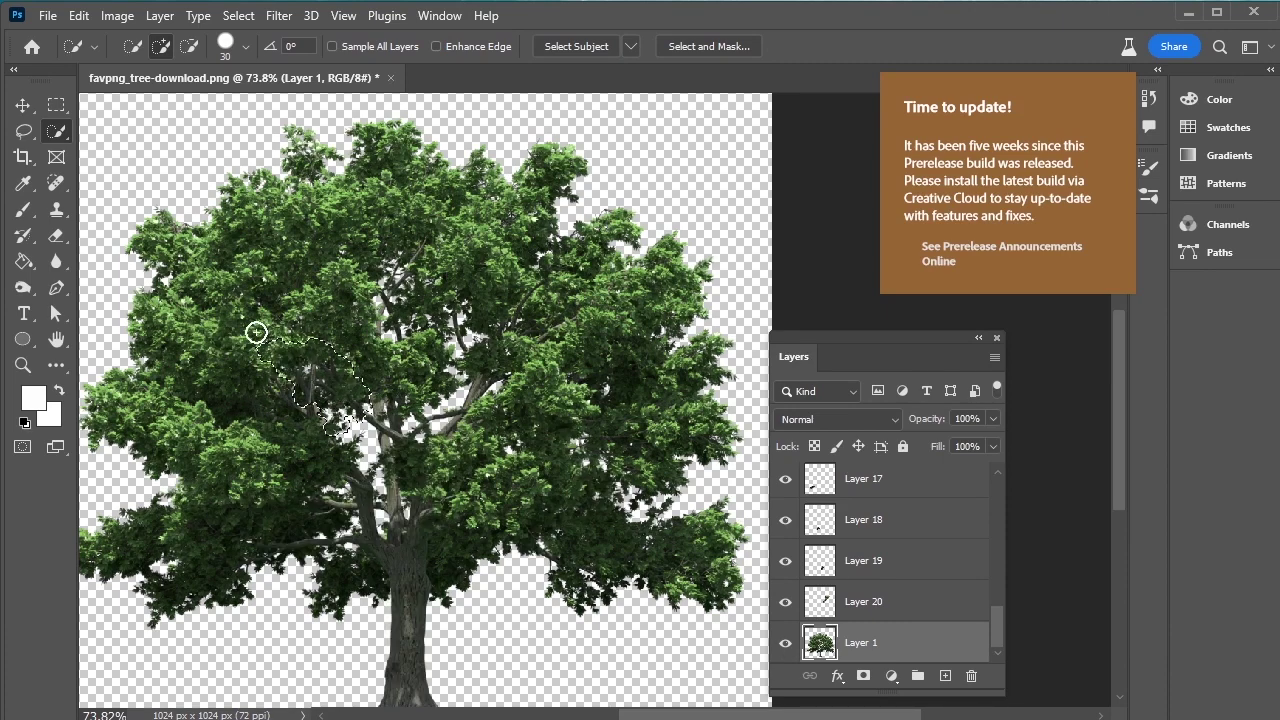
pyautogui.rightClick(318, 372)
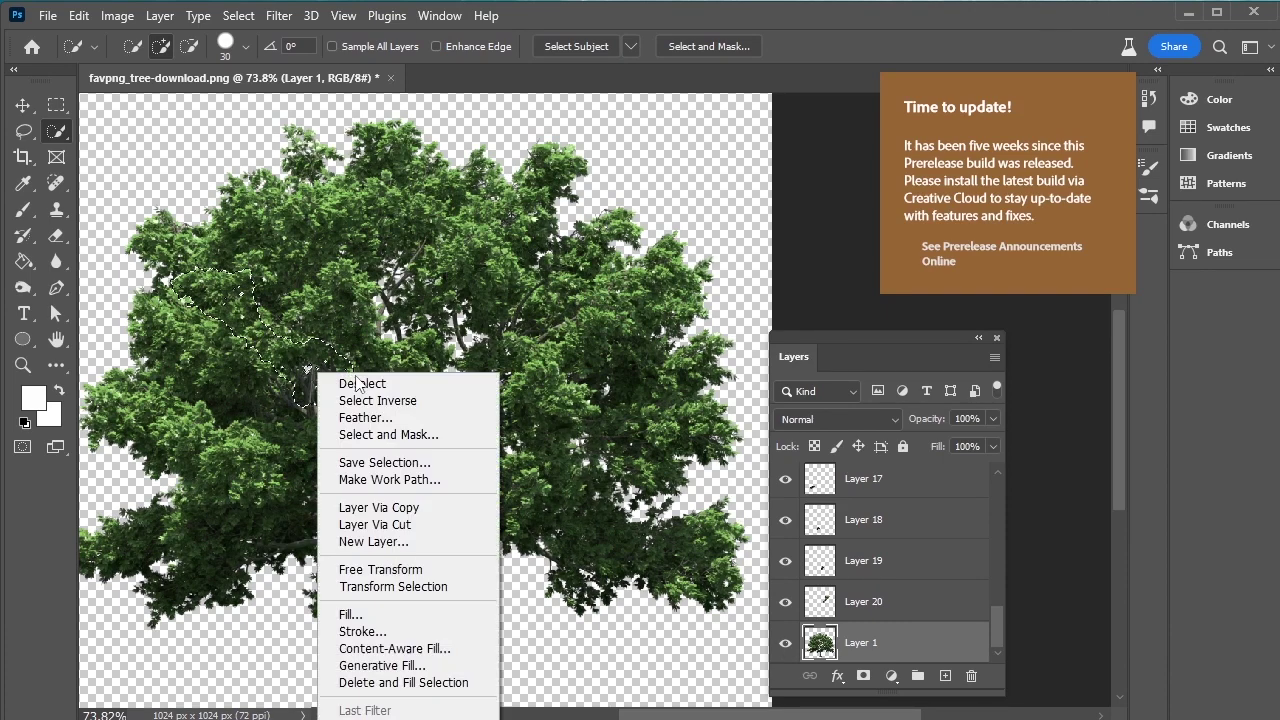
pyautogui.click(440, 507)
# Copy the foliage on the tree's right side onto Layer 22
pyautogui.scroll(-1, 820, 640)
pyautogui.click(850, 648)
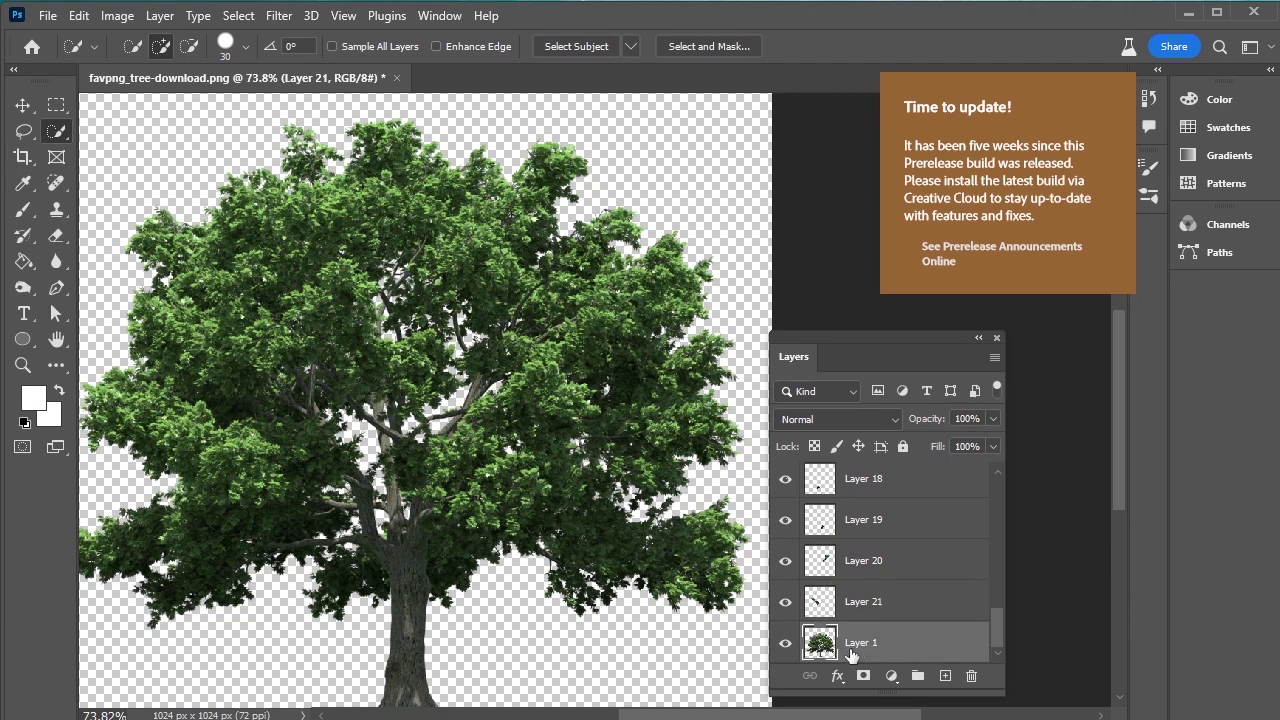
pyautogui.click(785, 643)
pyautogui.click(785, 643)
pyautogui.click(785, 643)
pyautogui.click(785, 643)
pyautogui.moveTo(529, 537)
pyautogui.mouseDown()
pyautogui.moveTo(567, 495)
pyautogui.moveTo(548, 444)
pyautogui.moveTo(465, 460)
pyautogui.moveTo(522, 476)
pyautogui.mouseUp()
pyautogui.rightClick(519, 430)
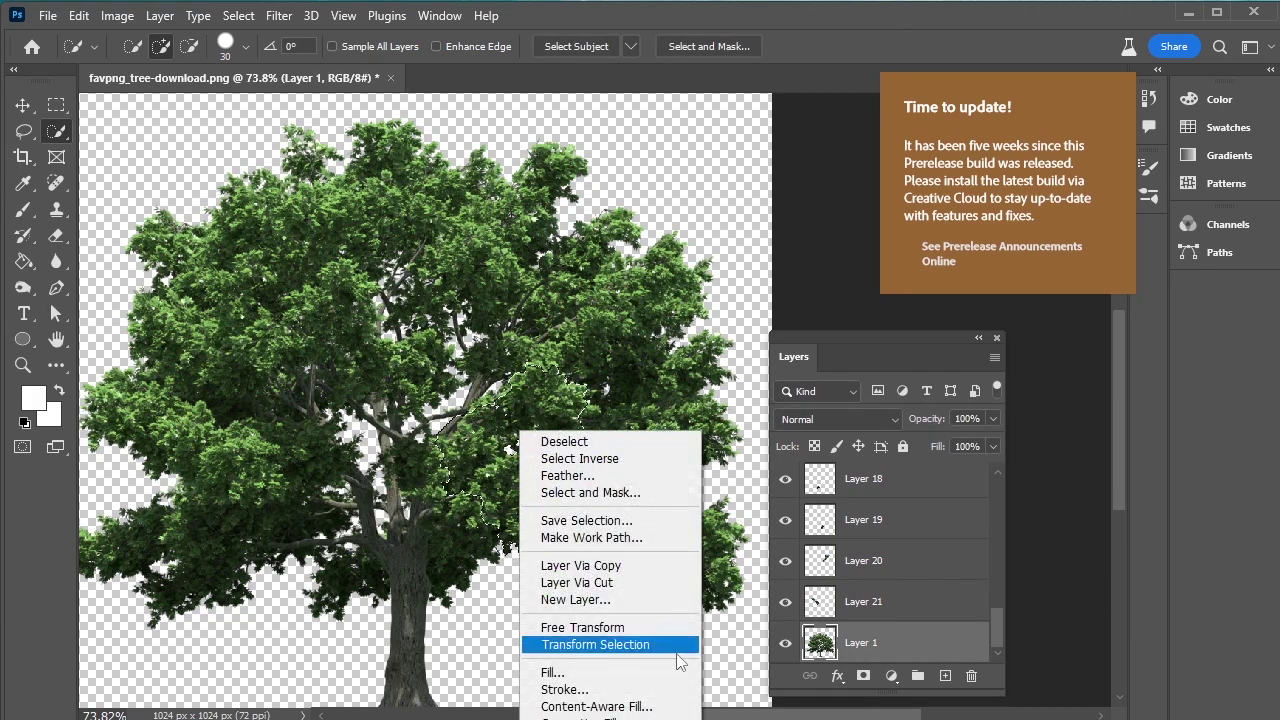
pyautogui.click(631, 566)
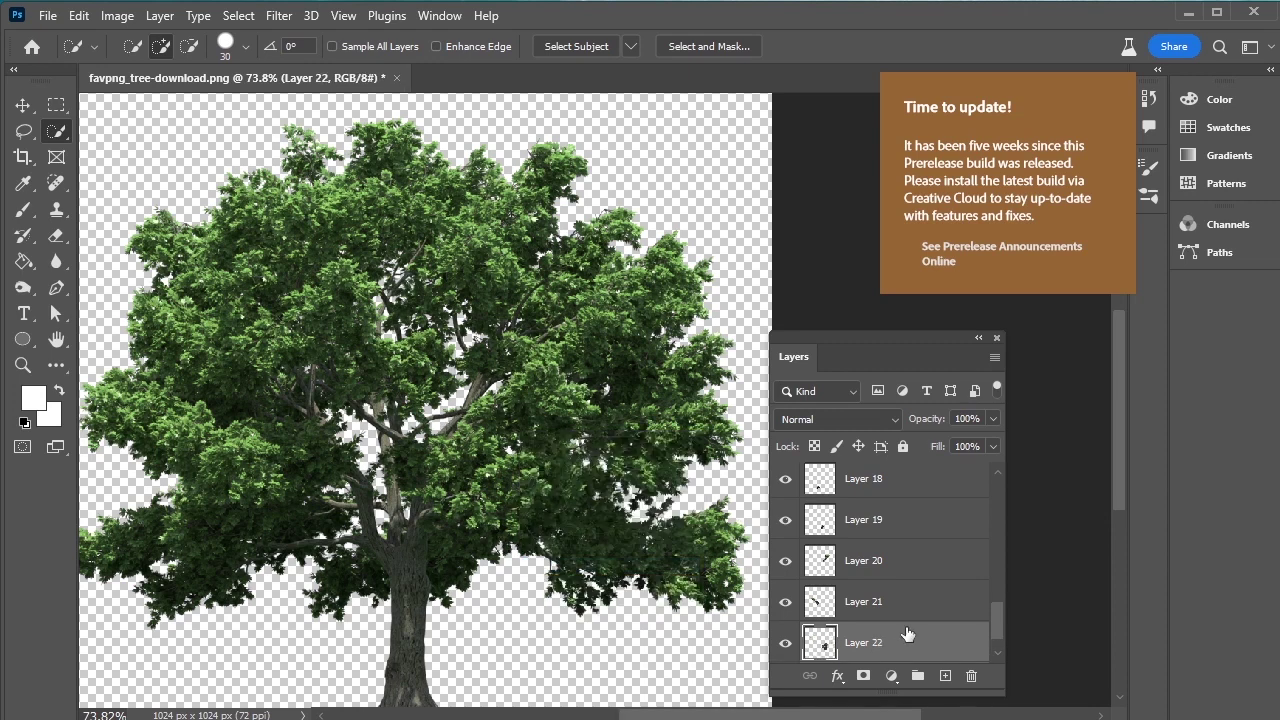
# Copy the lower-left branch foliage onto Layer 23 and fit the image with Ctrl+0
pyautogui.click(860, 645)
pyautogui.click(212, 523)
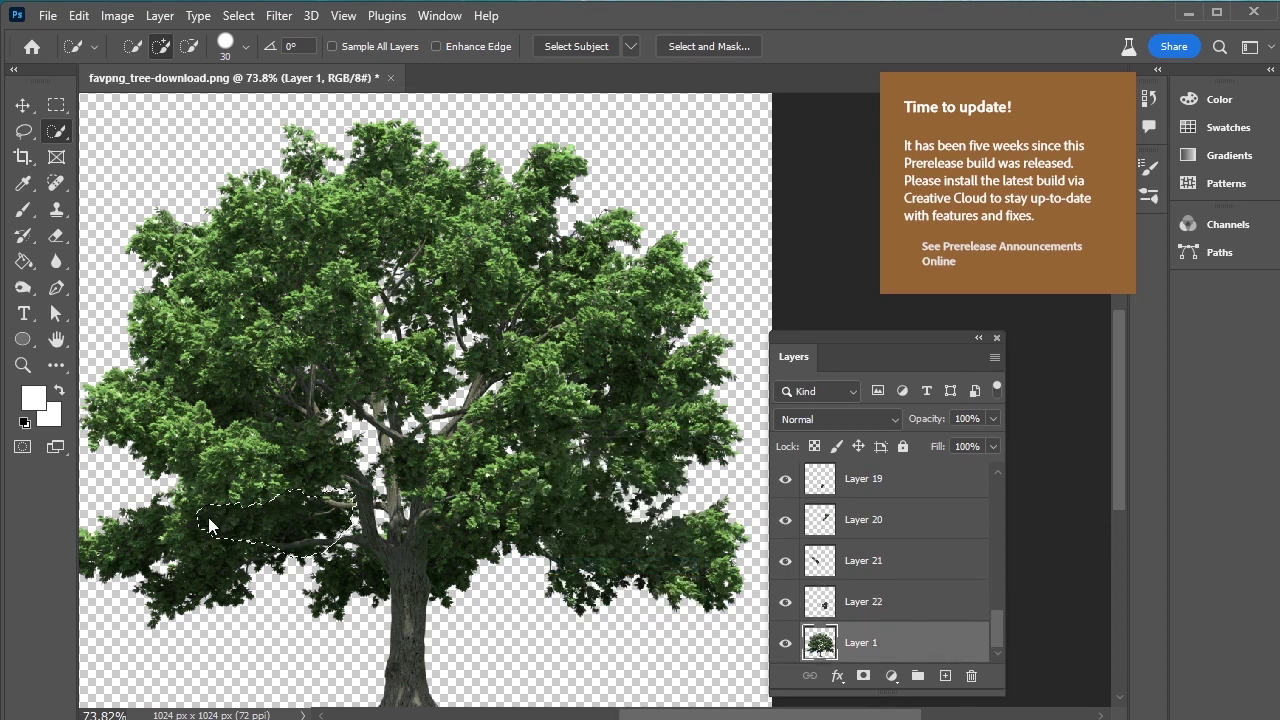
pyautogui.moveTo(260, 511); pyautogui.dragTo(349, 547)
pyautogui.rightClick(263, 510)
pyautogui.click(320, 642)
pyautogui.hotkey('ctrl', '0')
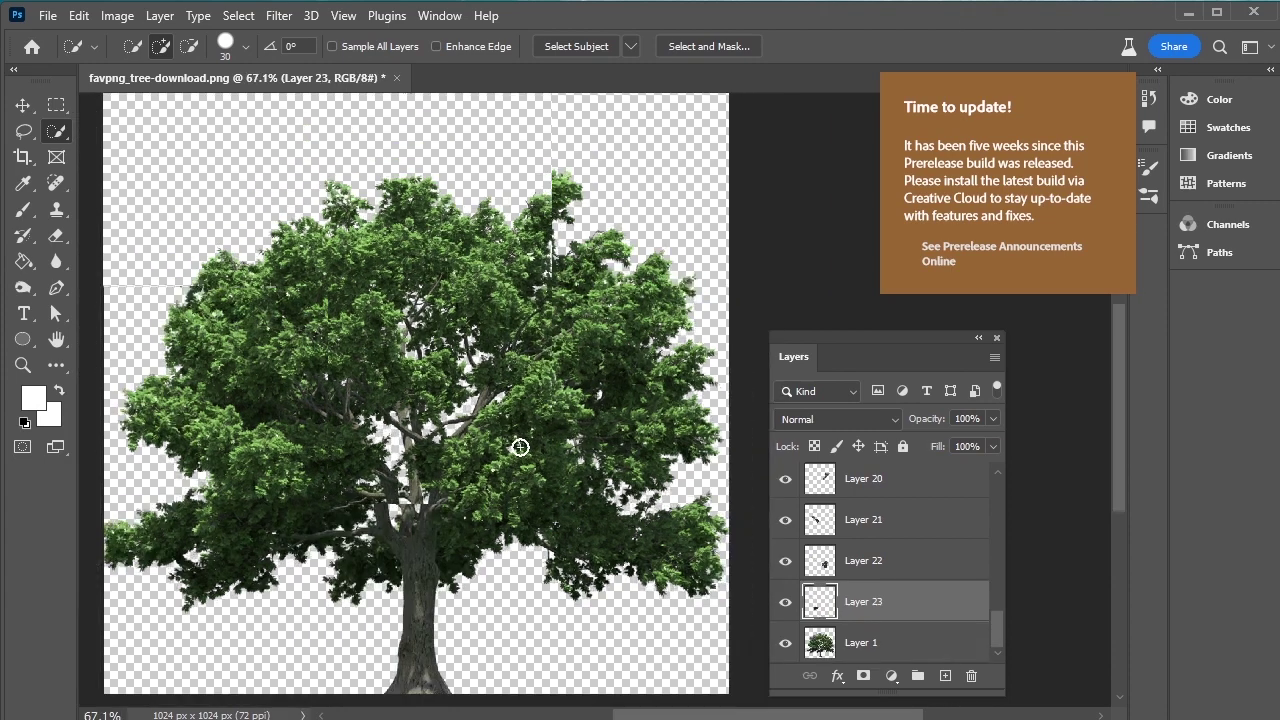
pyautogui.click(45, 16)
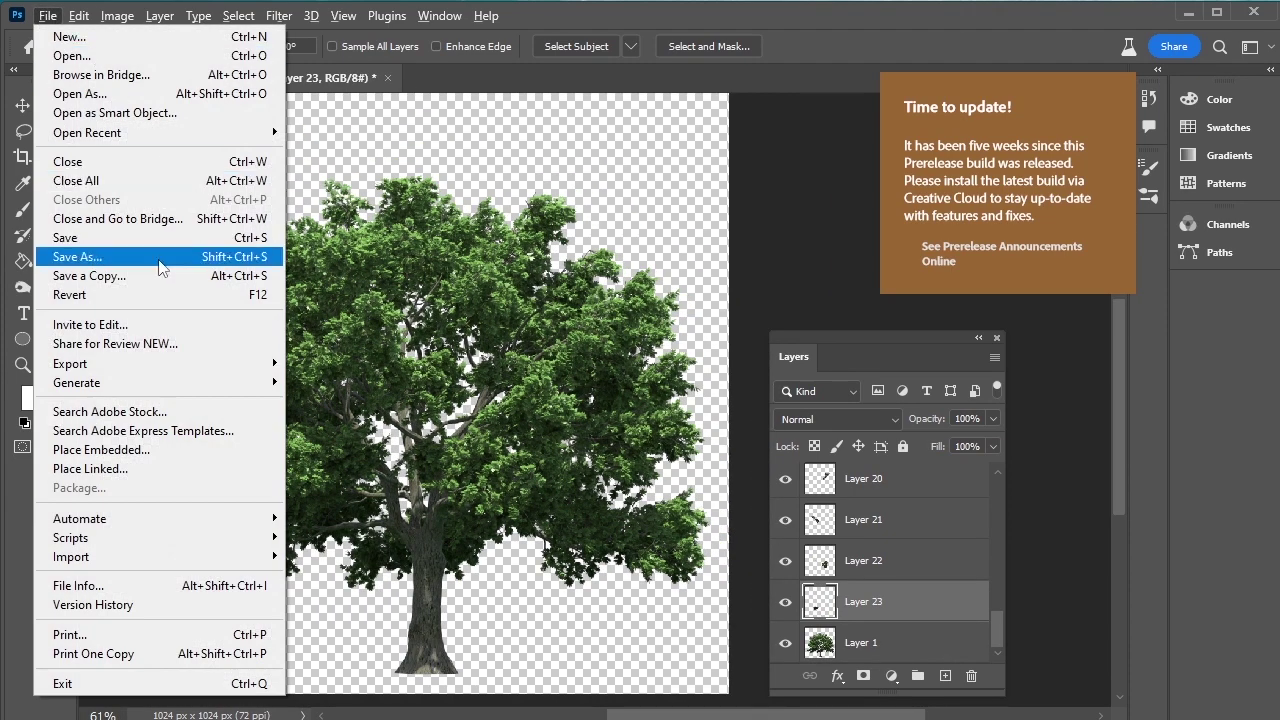
# Save the layered document as Tree.psd in Photoshop format, accepting the format options
pyautogui.click(70, 249)
pyautogui.doubleClick(334, 523)
pyautogui.press('BackSpace')
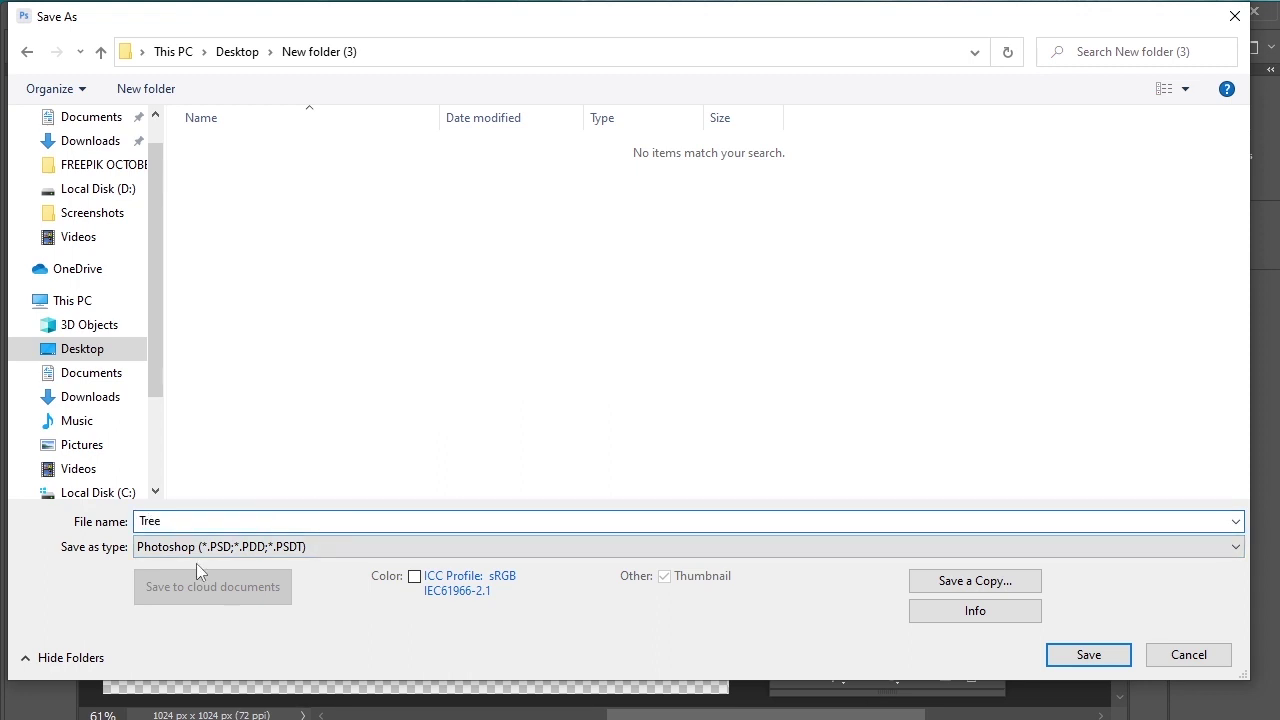
pyautogui.click(1088, 655)
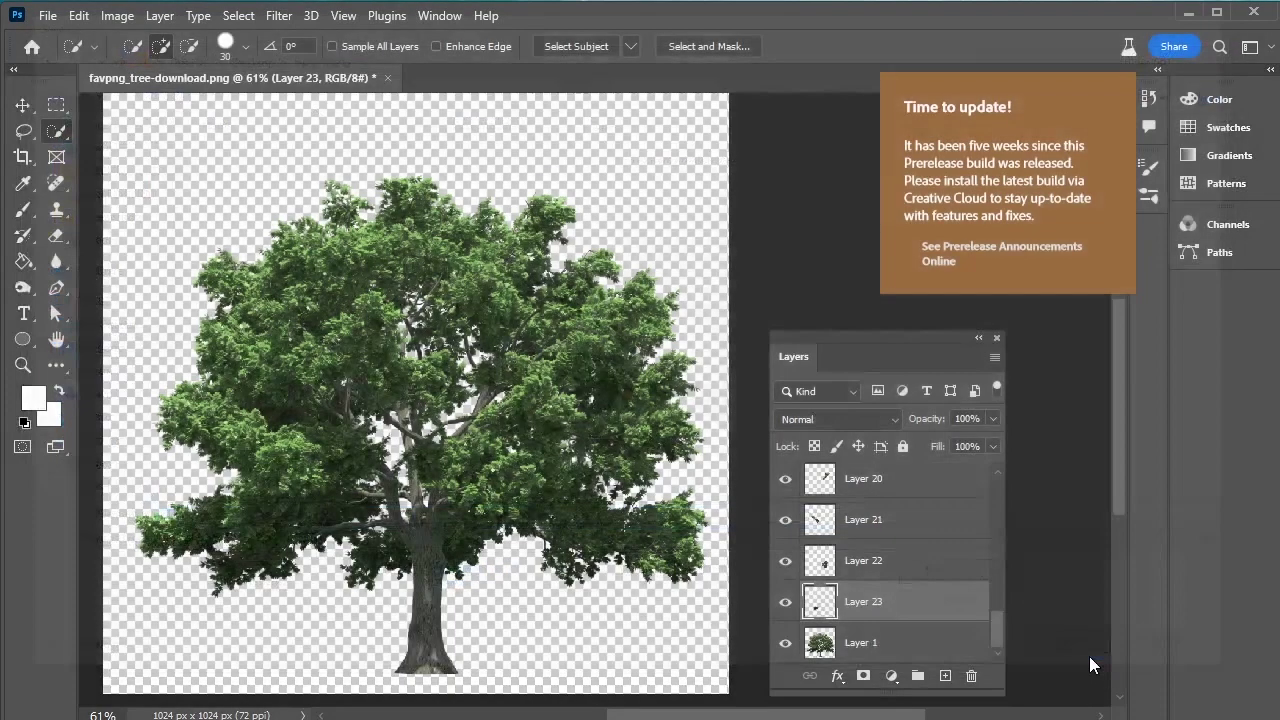
pyautogui.click(862, 281)
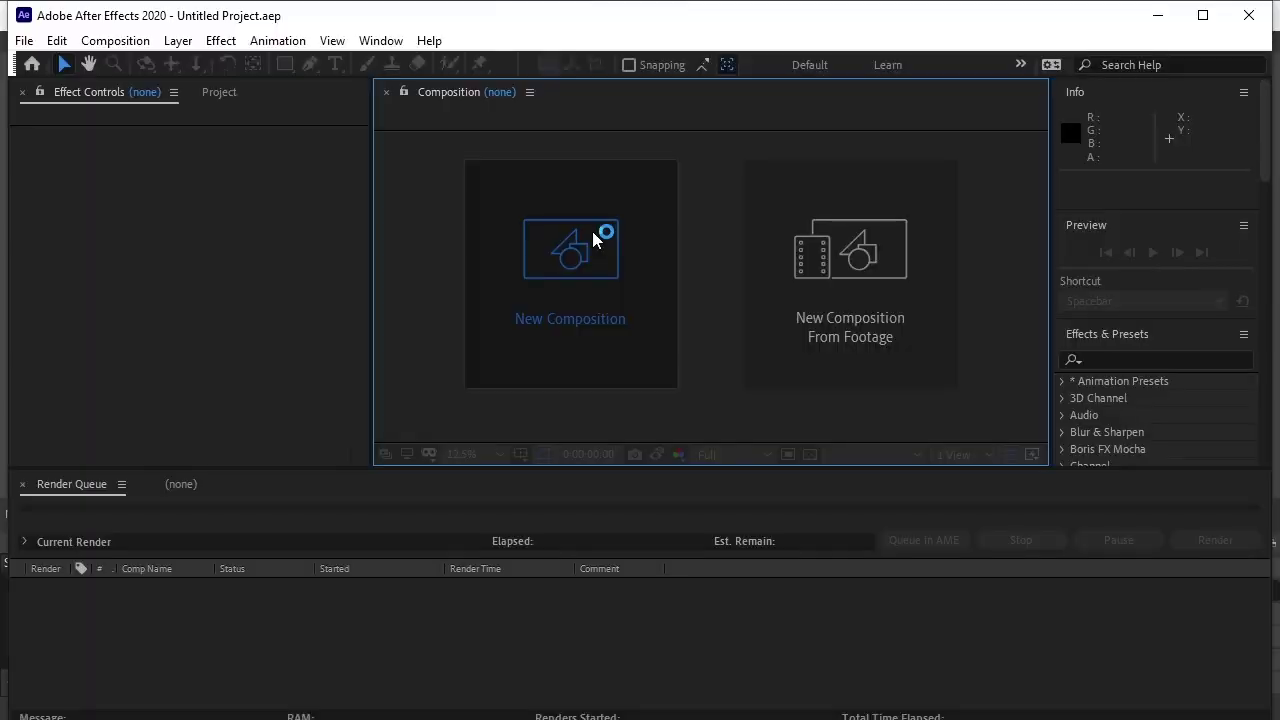
# Create the 1920×1080 composition Comp 1 and add a full-size White Solid 1 layer
pyautogui.click(609, 234)
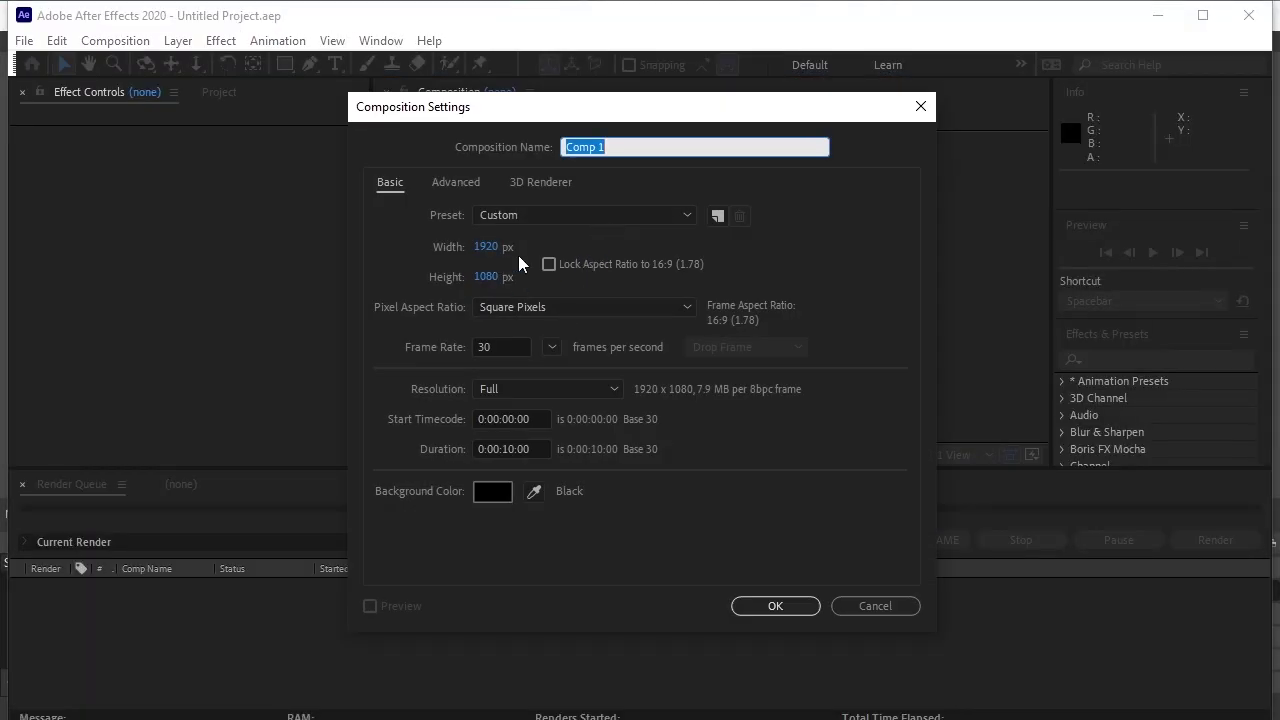
pyautogui.click(808, 605)
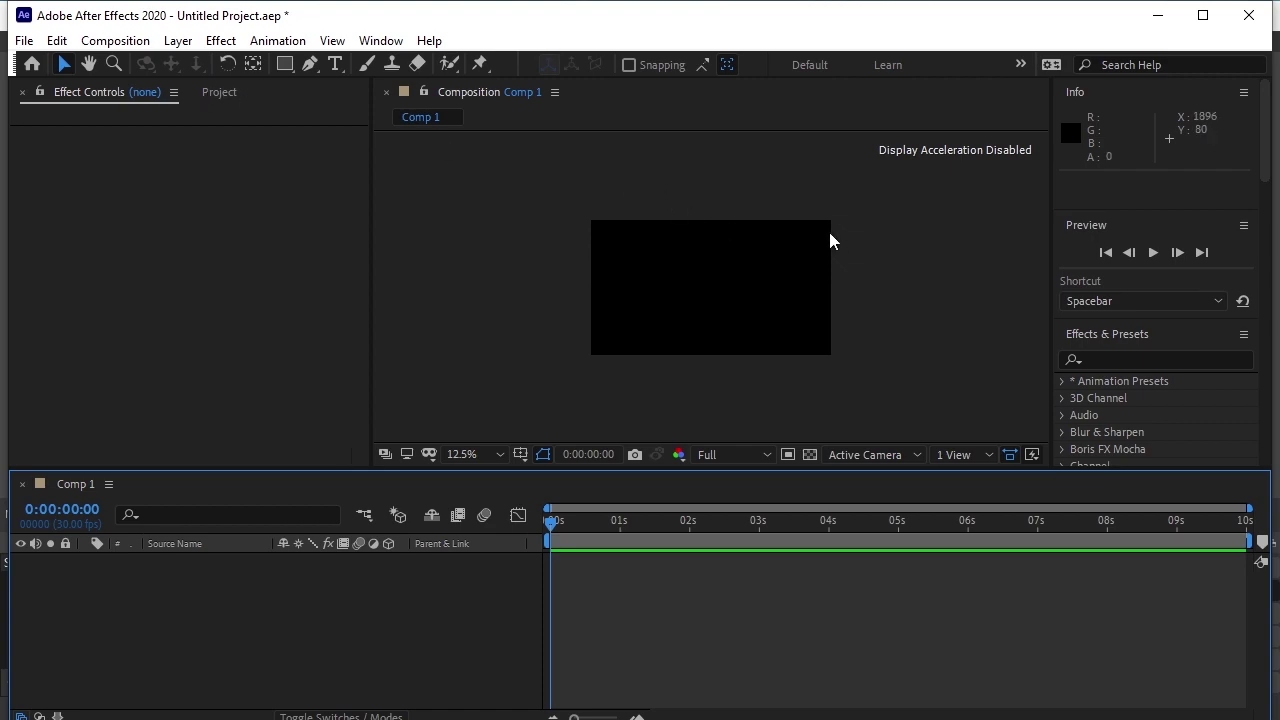
pyautogui.click(176, 41)
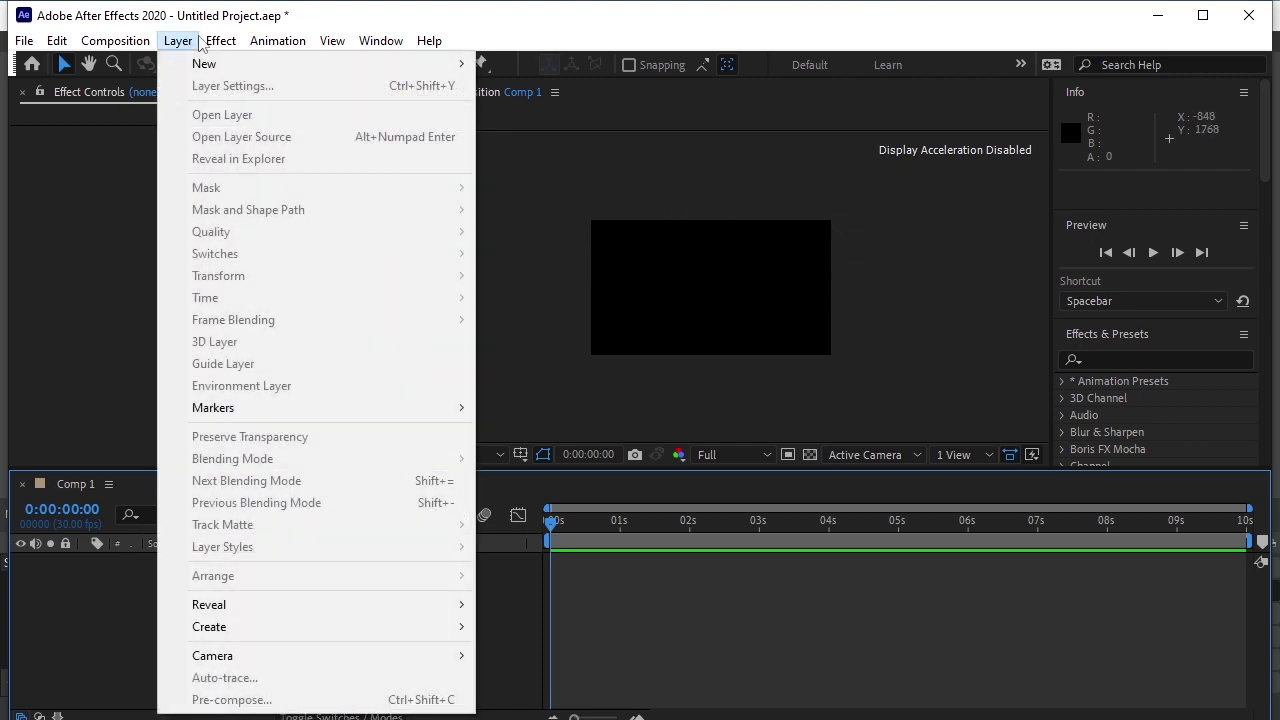
pyautogui.moveTo(190, 66)
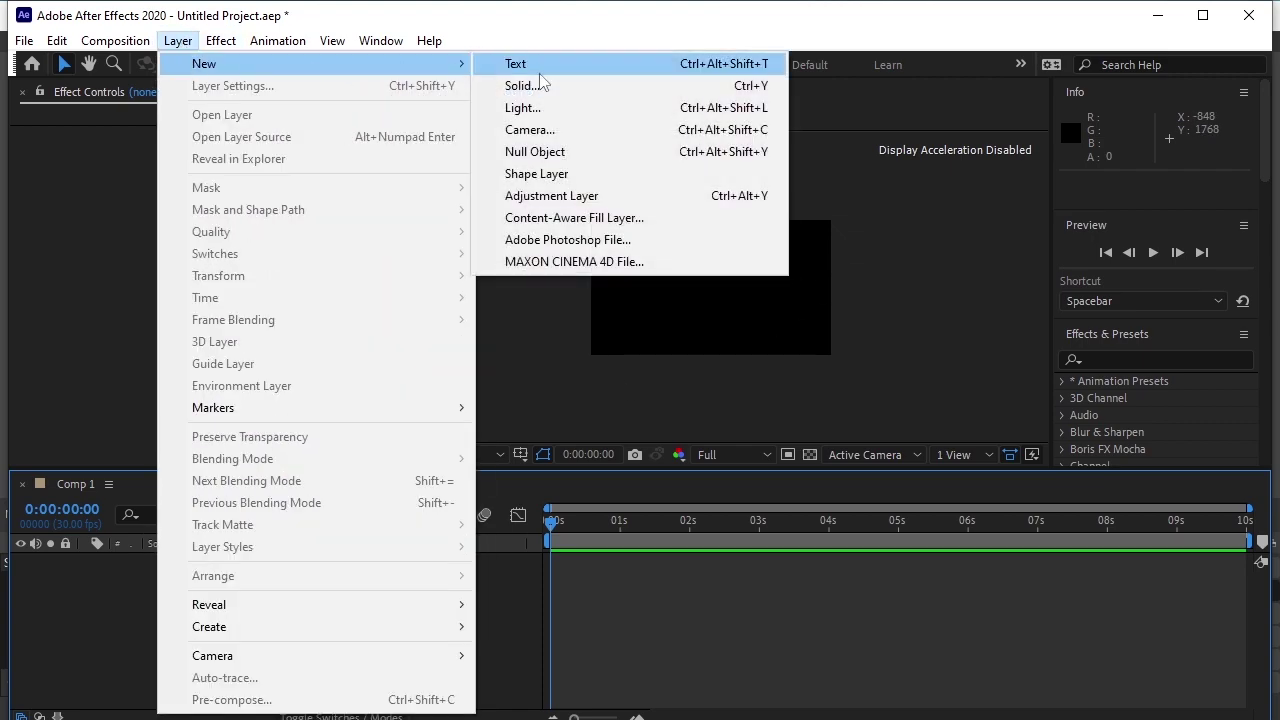
pyautogui.click(628, 86)
pyautogui.click(765, 603)
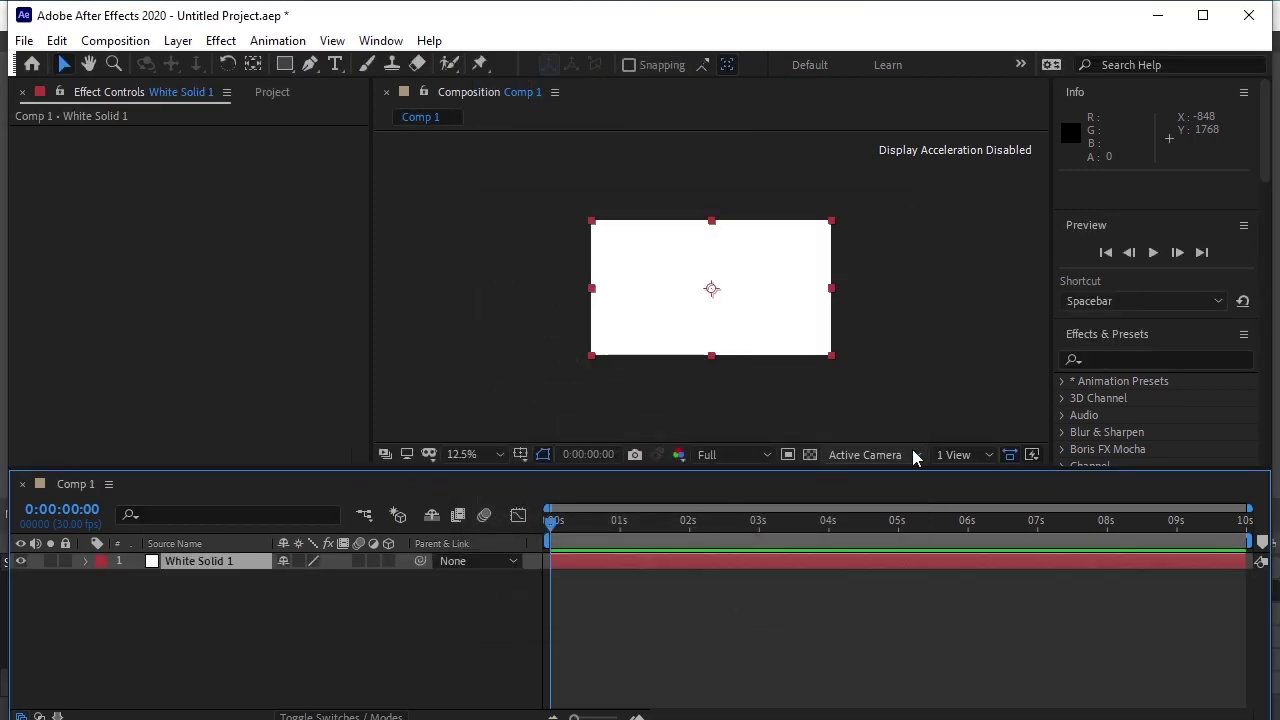
# Apply Gradient Ramp (searched as 'gradi') to White Solid 1 and set the viewer to Fit
pyautogui.click(1113, 362)
pyautogui.write('gradi')
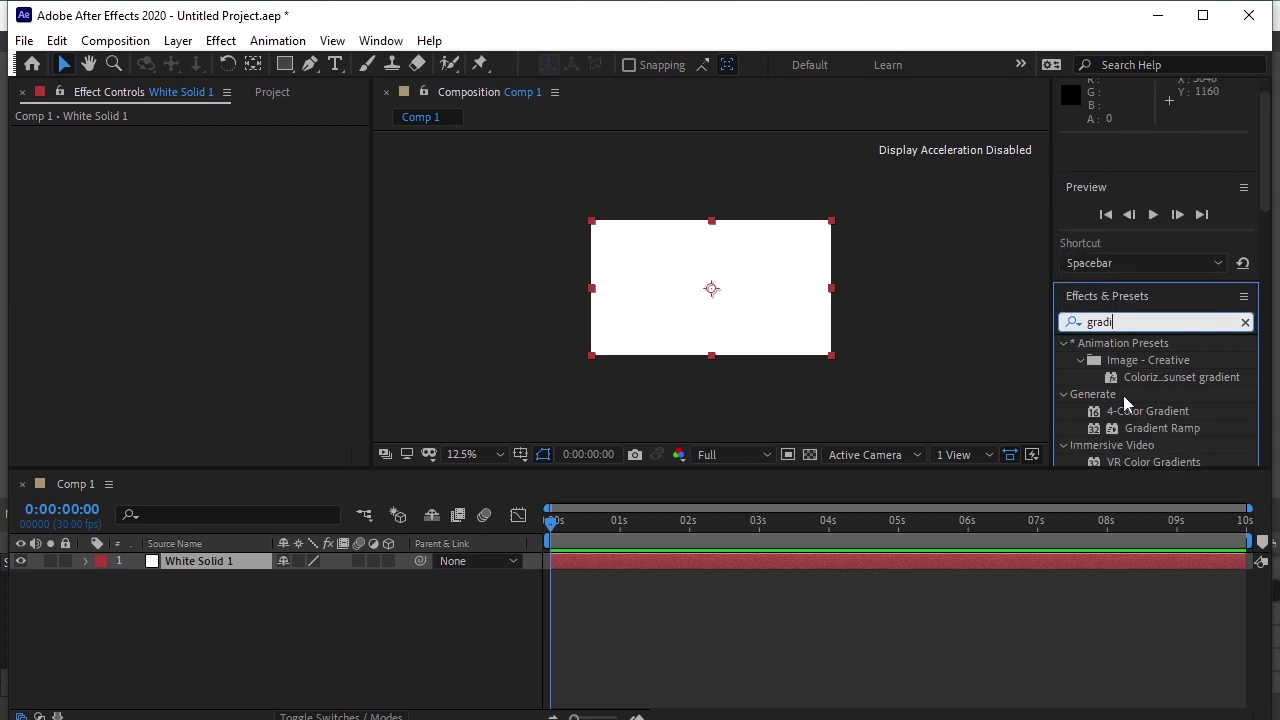
pyautogui.click(1159, 430)
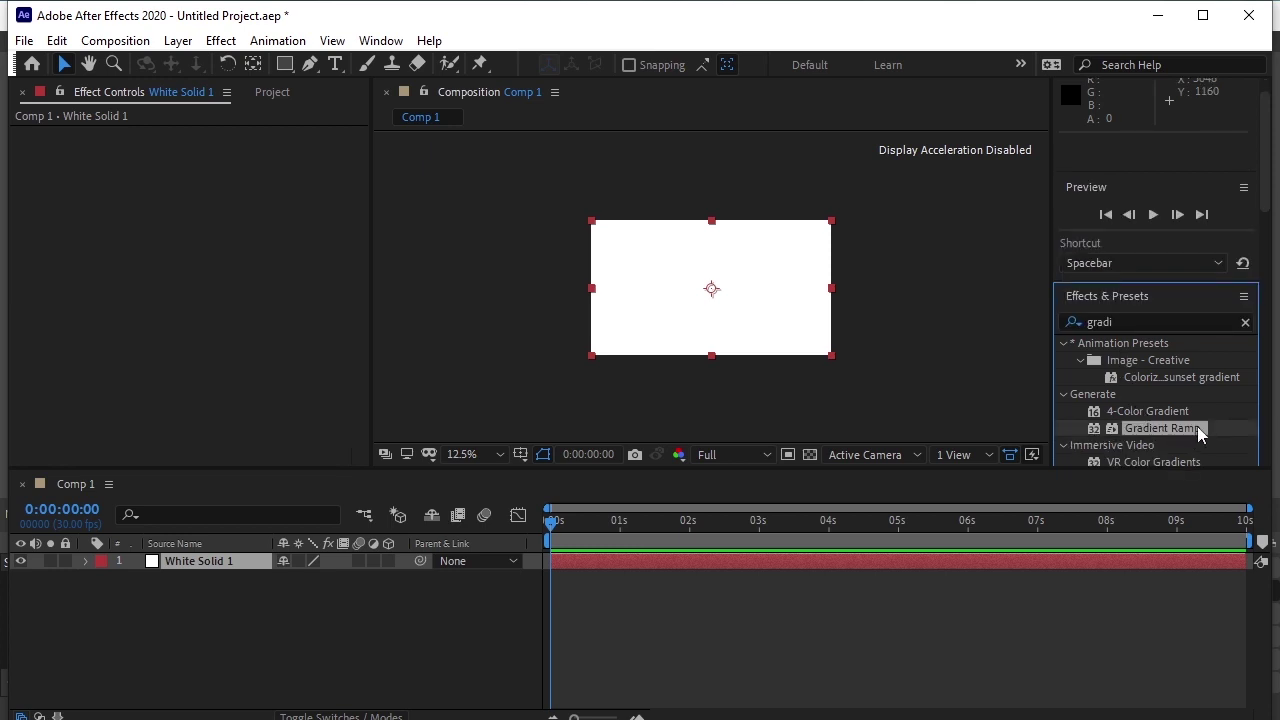
pyautogui.moveTo(1198, 432); pyautogui.dragTo(743, 289)
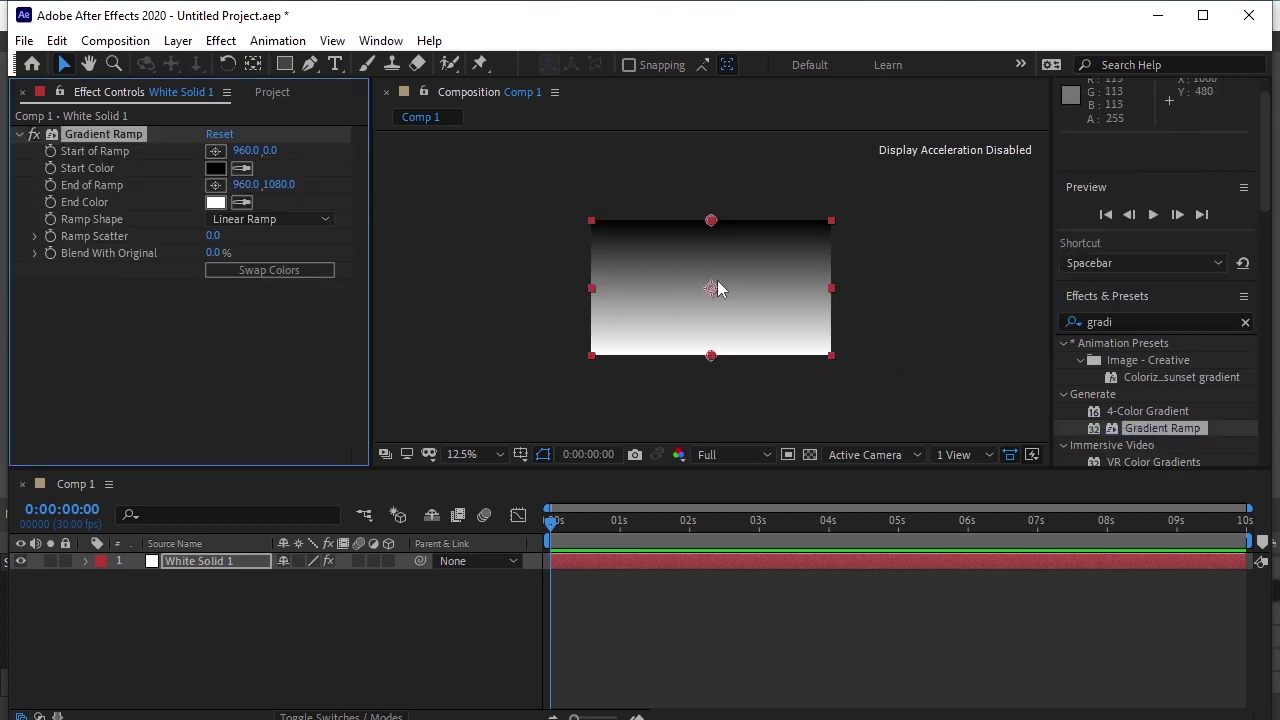
pyautogui.click(491, 454)
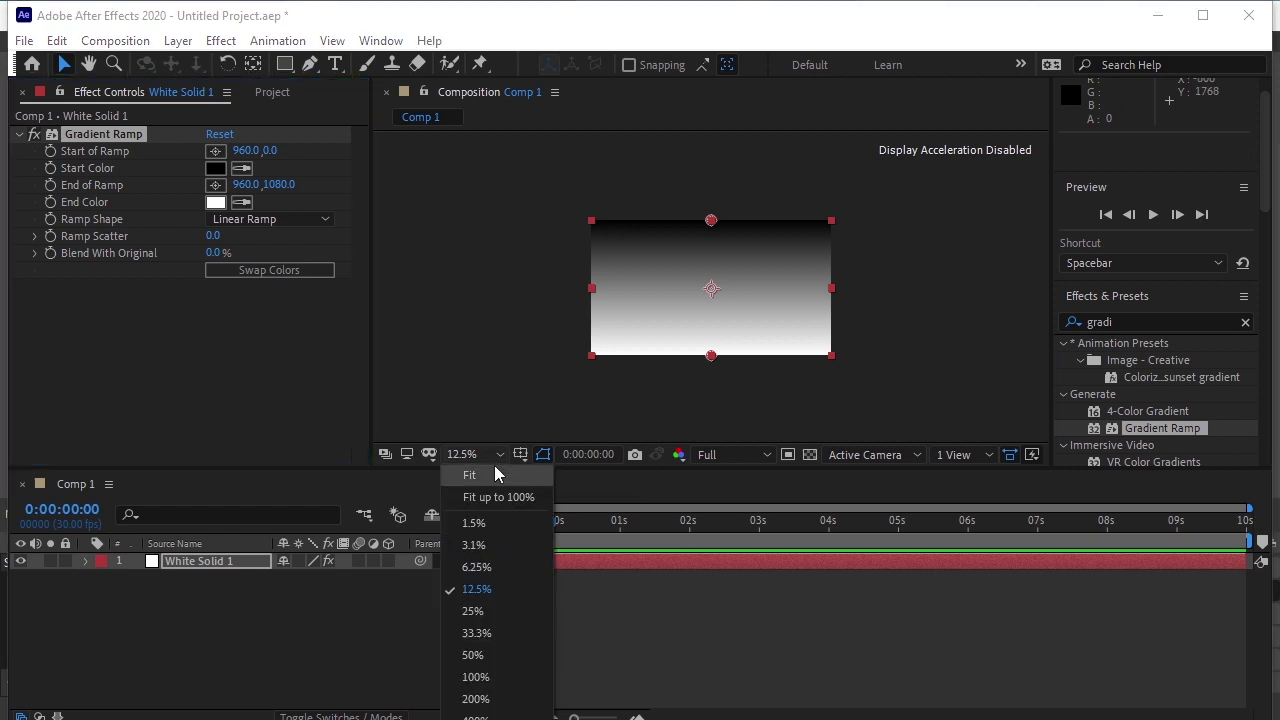
pyautogui.click(495, 474)
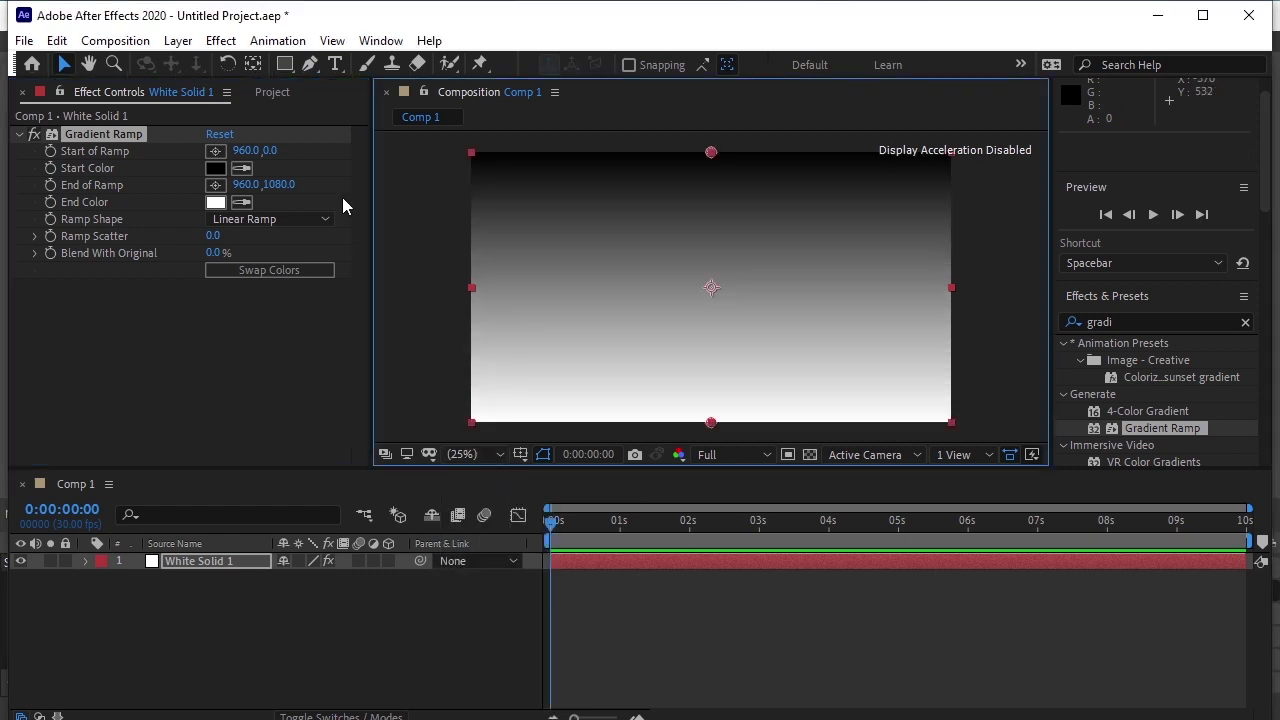
# Set the Gradient Ramp start colour to an olive yellow
pyautogui.click(217, 169)
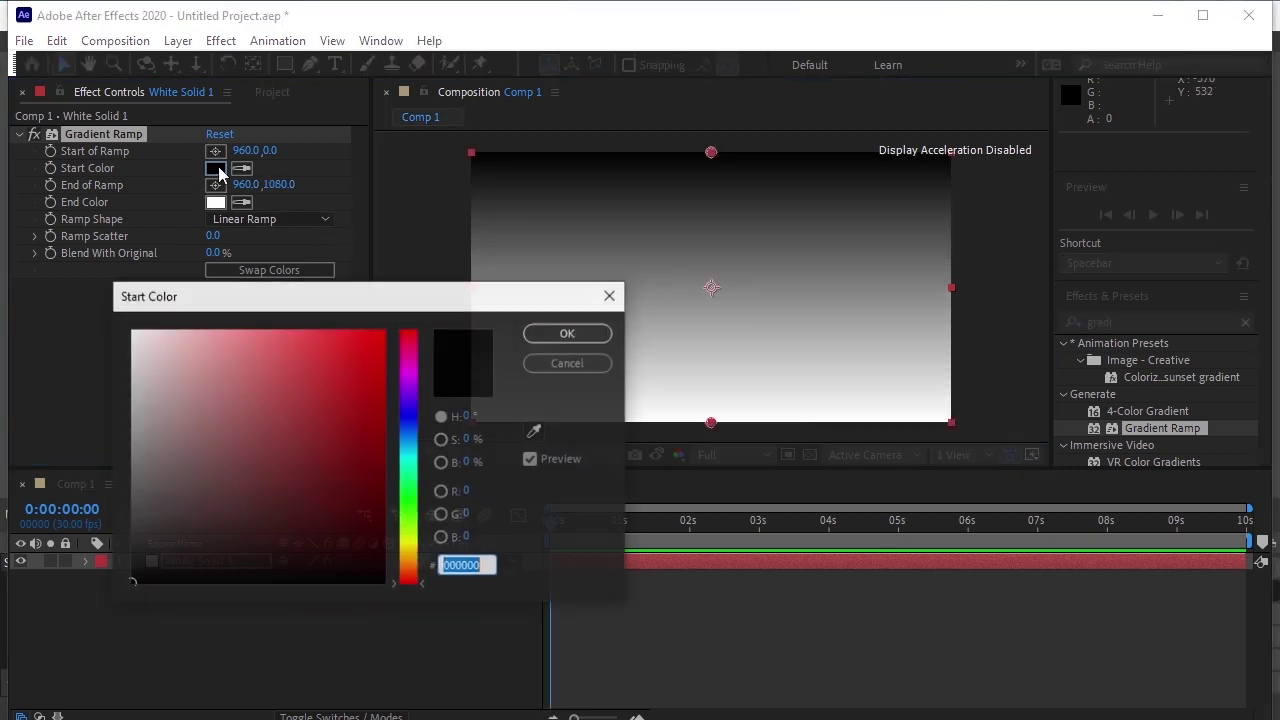
pyautogui.click(408, 546)
pyautogui.click(319, 472)
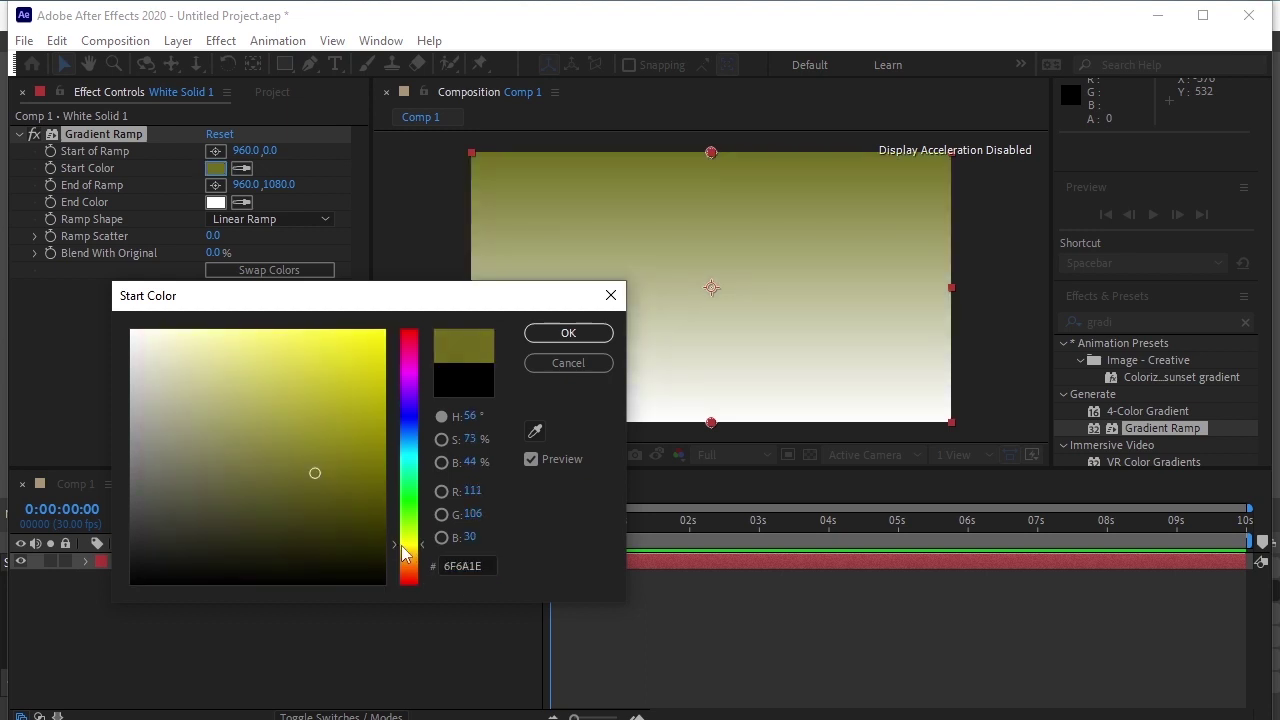
pyautogui.click(402, 547)
pyautogui.click(325, 462)
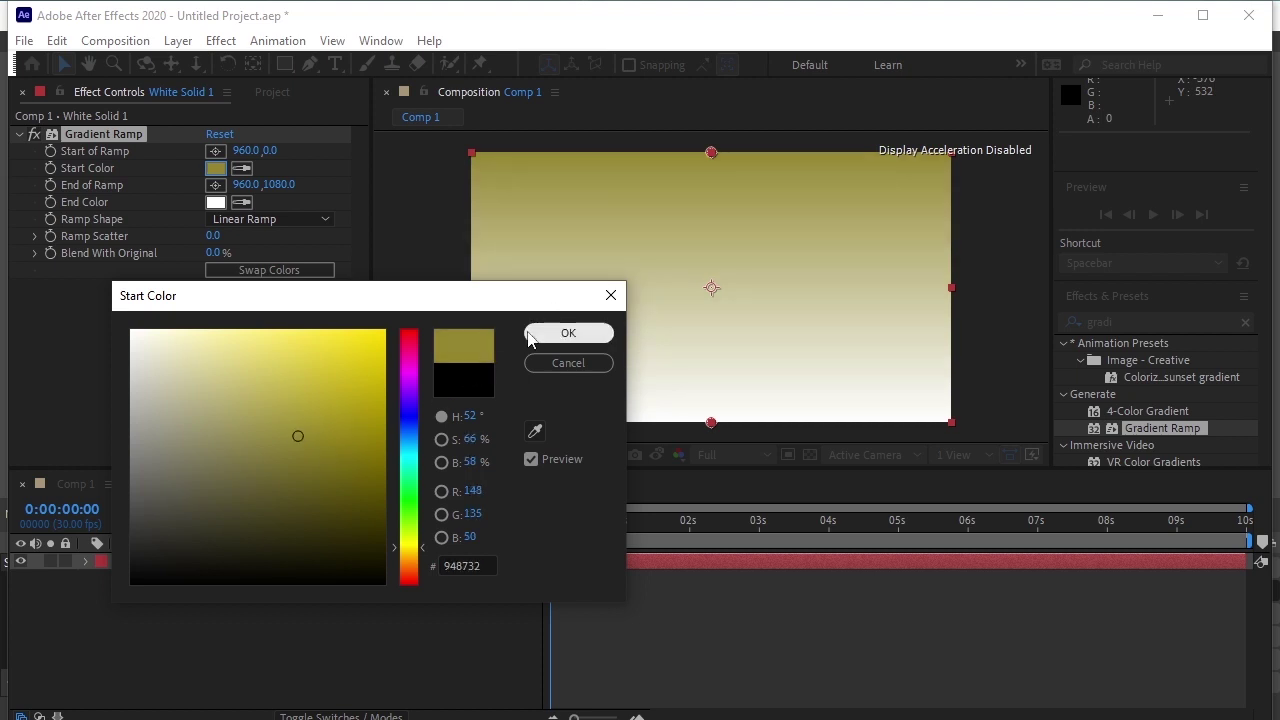
pyautogui.click(568, 333)
# Set the end colour to dark green (#38632B), trying Swap Colors and swapping back
pyautogui.click(213, 203)
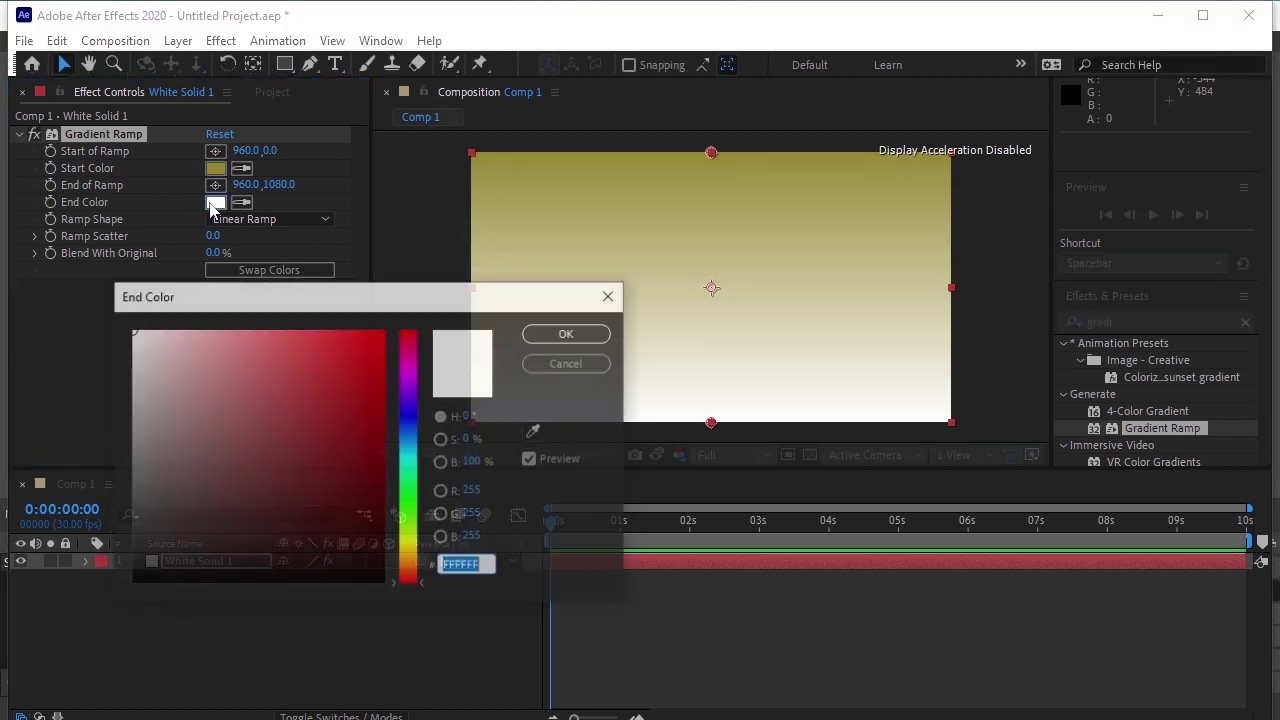
pyautogui.click(415, 513)
pyautogui.click(281, 484)
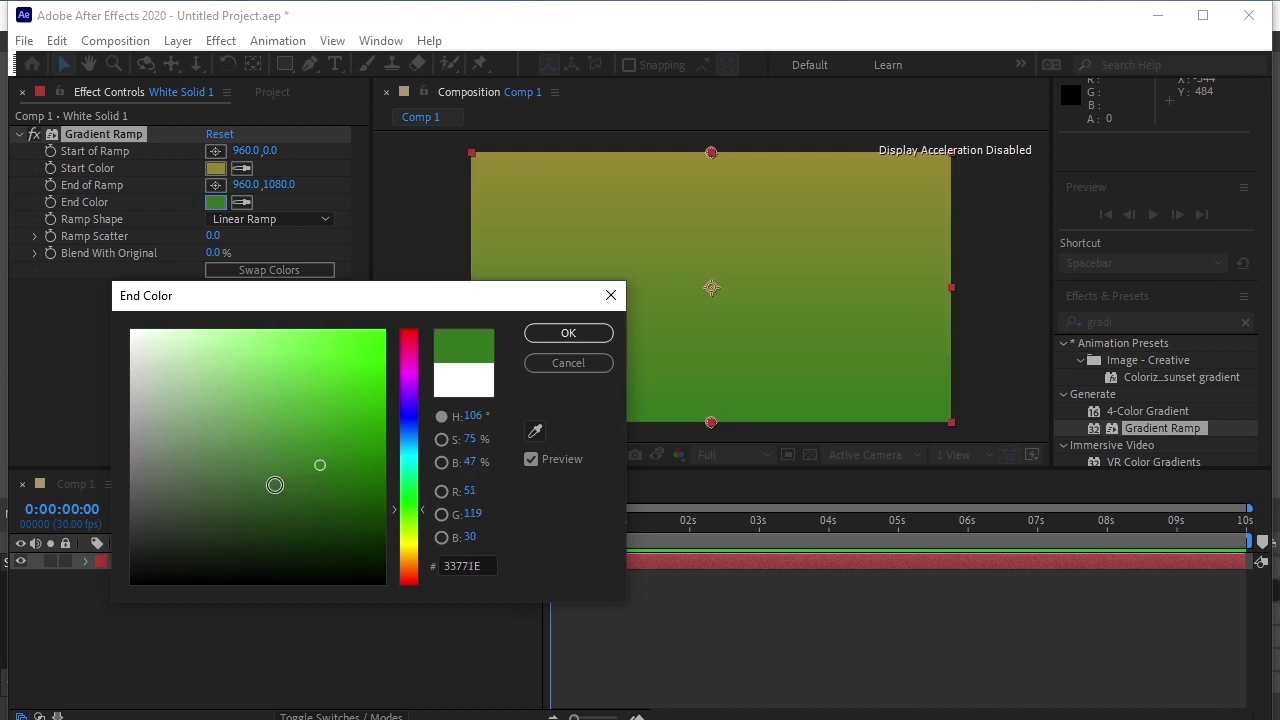
pyautogui.click(568, 335)
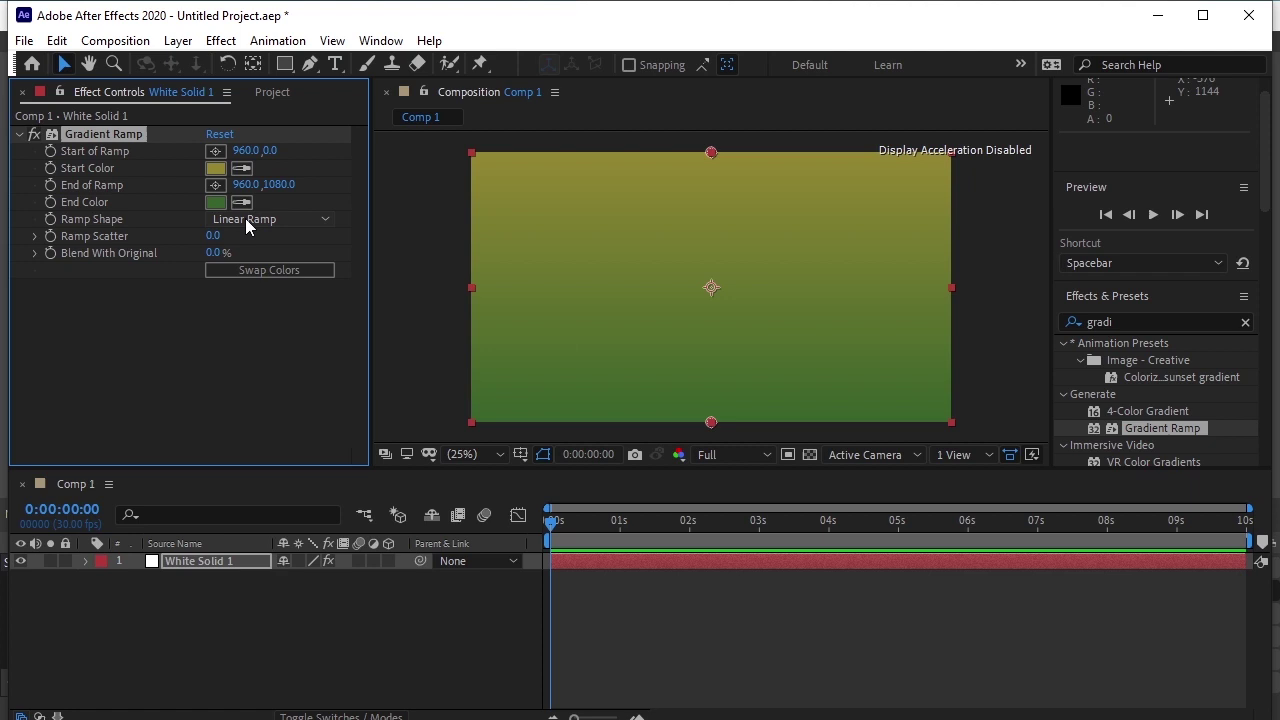
pyautogui.click(272, 271)
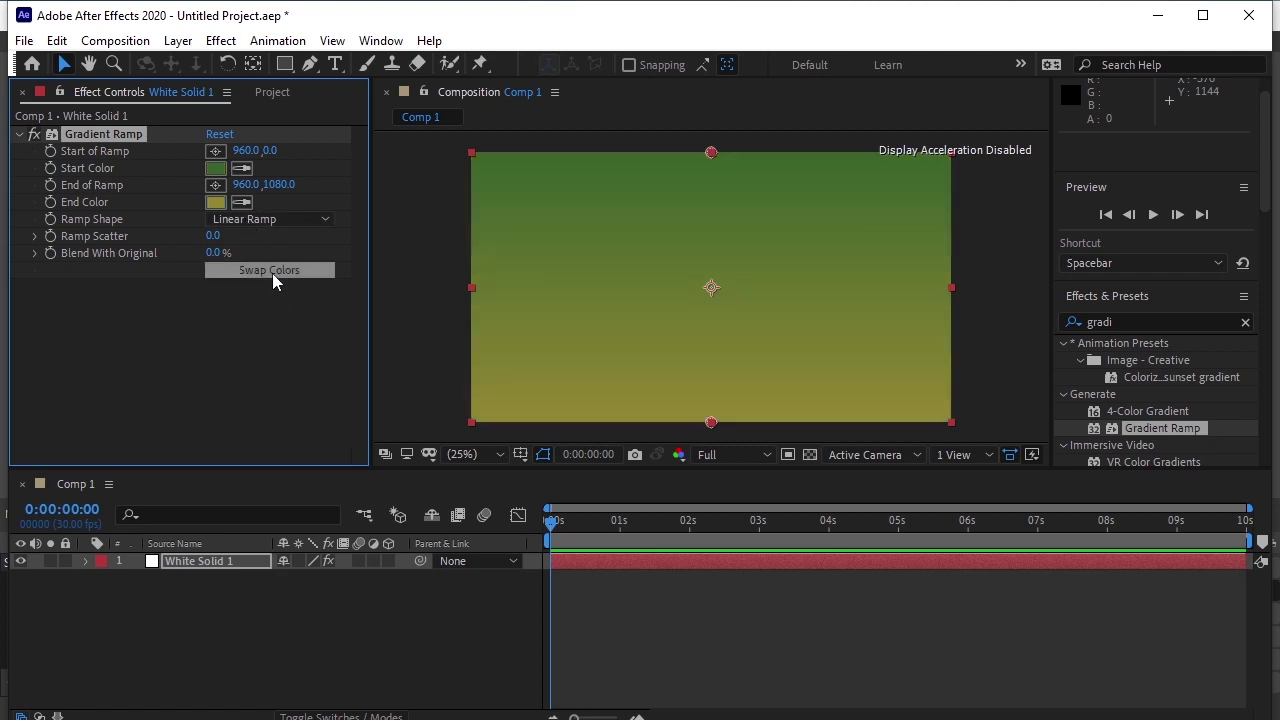
pyautogui.click(272, 272)
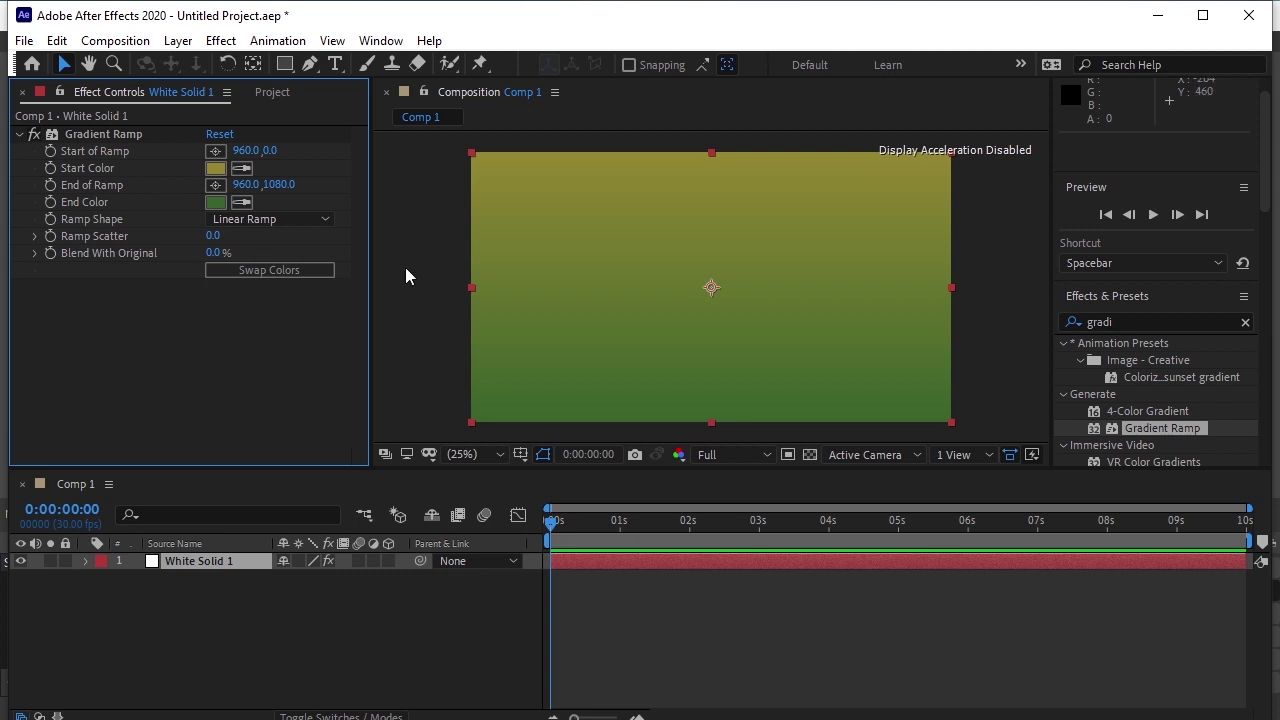
pyautogui.click(475, 603)
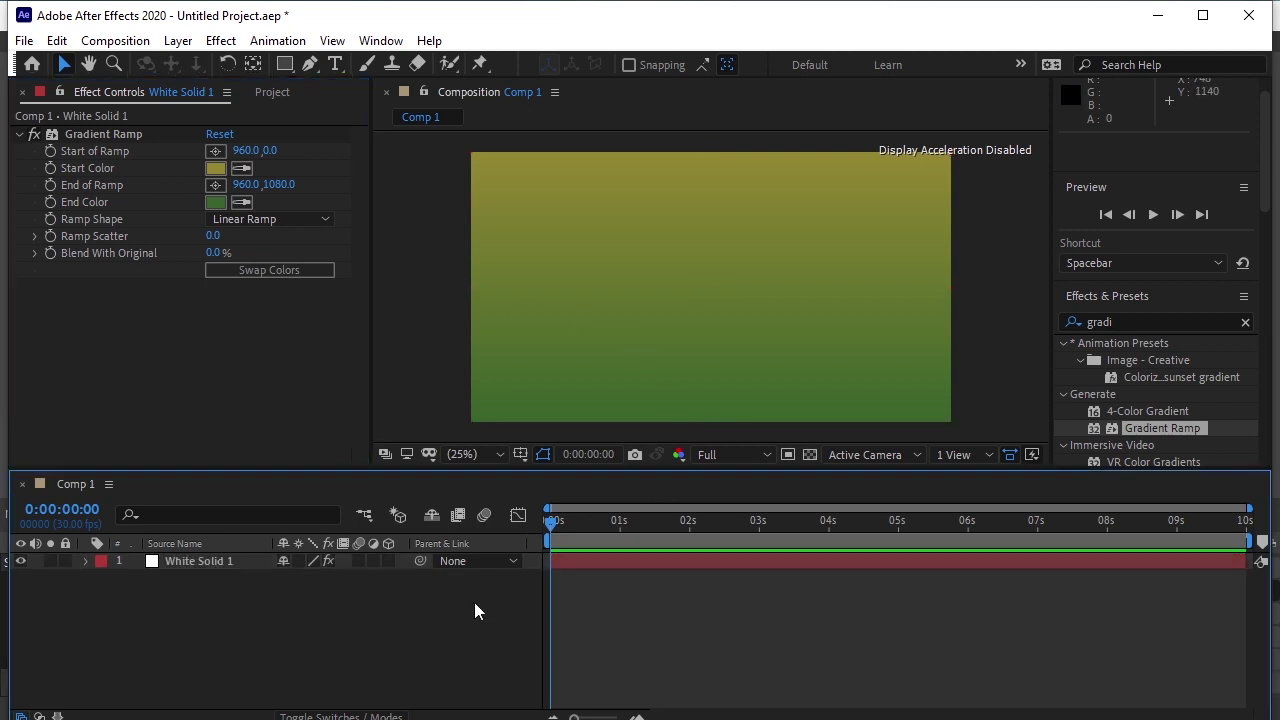
# Import Tree.psd as Composition - Retain Layer Sizes from the Project panel's import menu
pyautogui.click(274, 94)
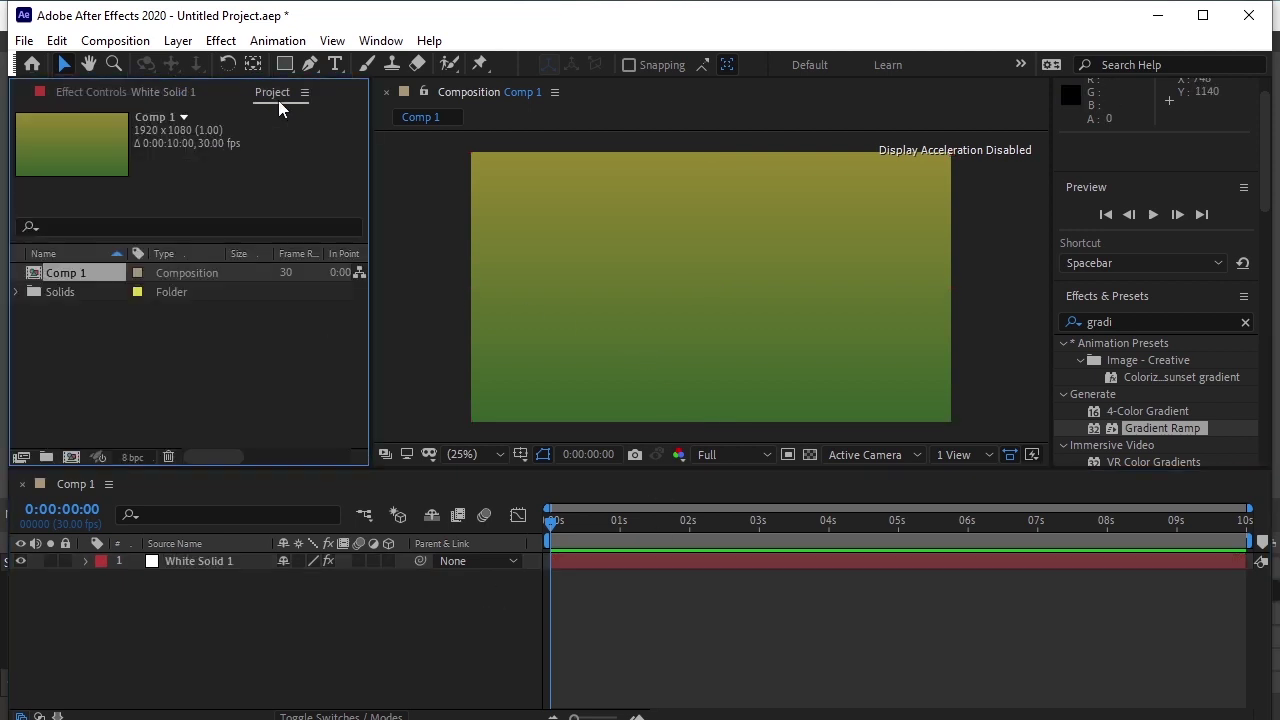
pyautogui.rightClick(221, 327)
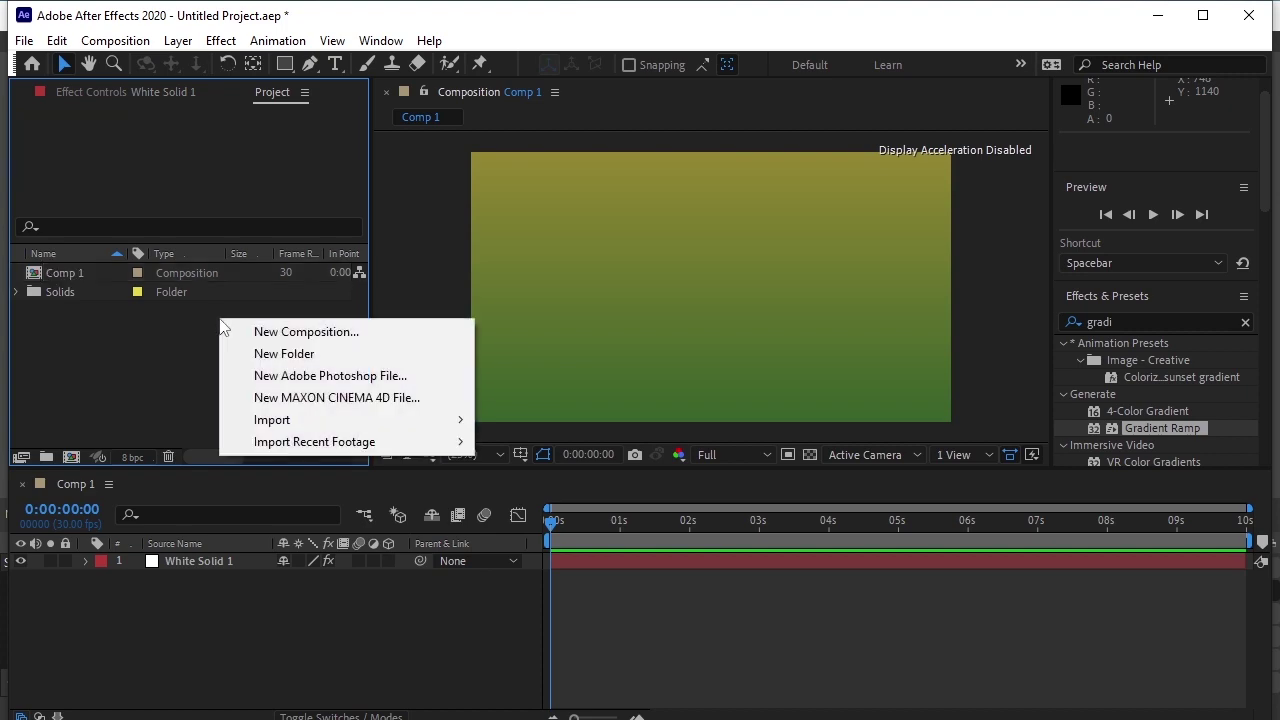
pyautogui.moveTo(294, 424)
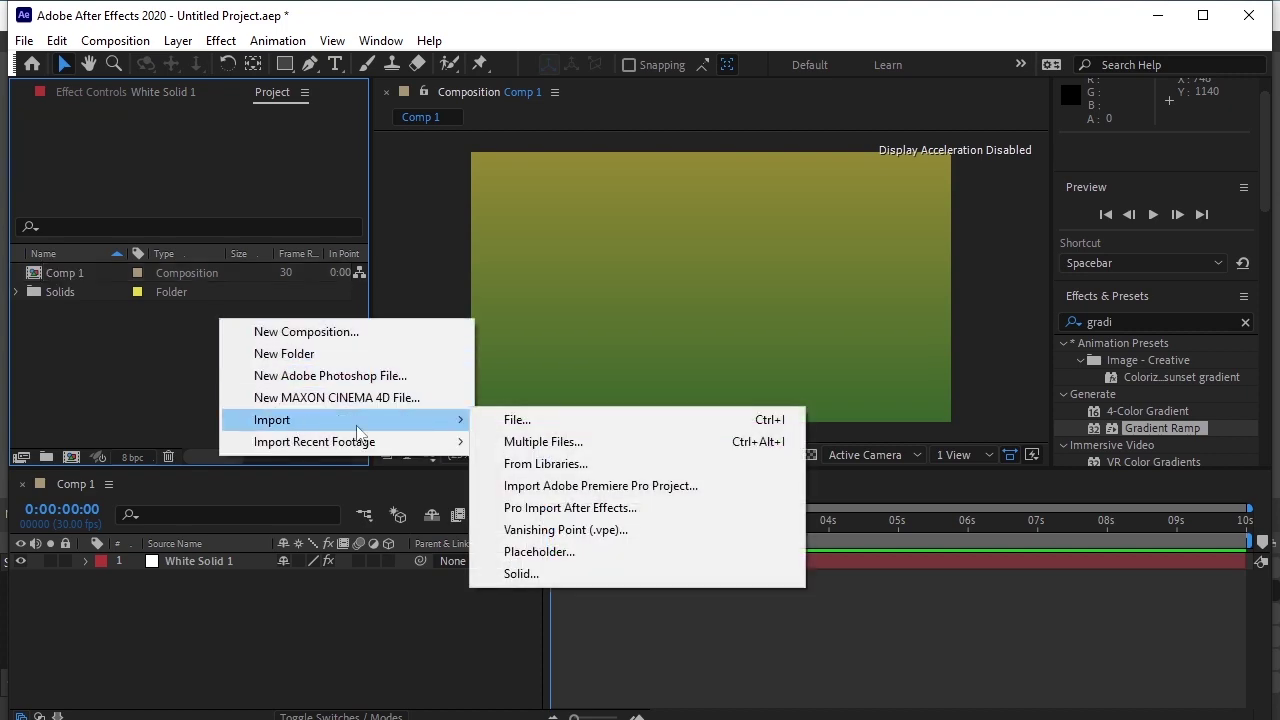
pyautogui.click(496, 425)
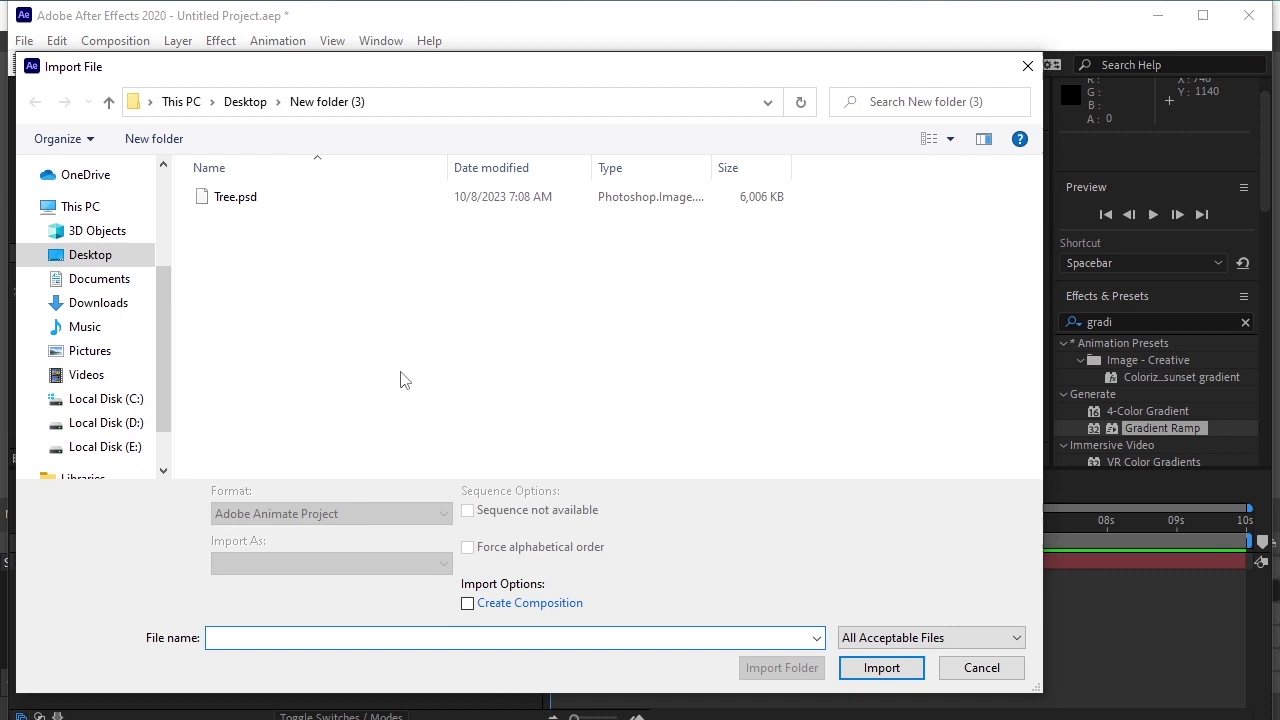
pyautogui.click(337, 200)
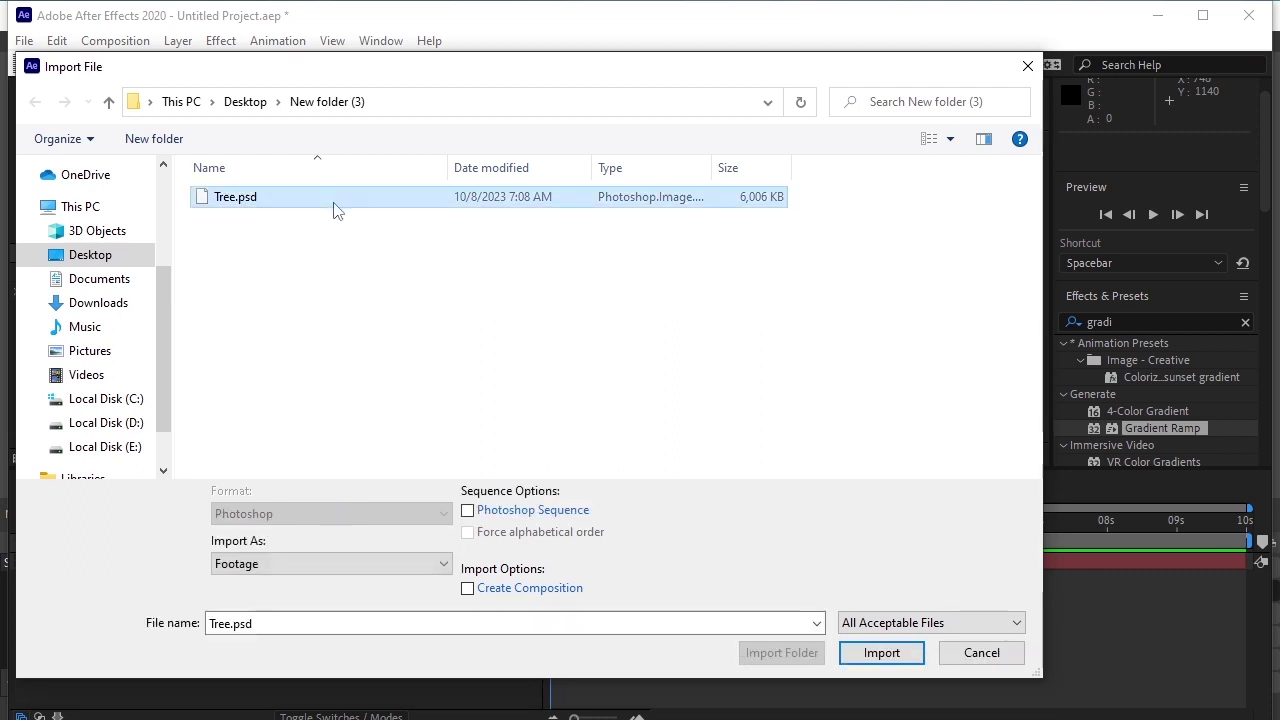
pyautogui.click(343, 566)
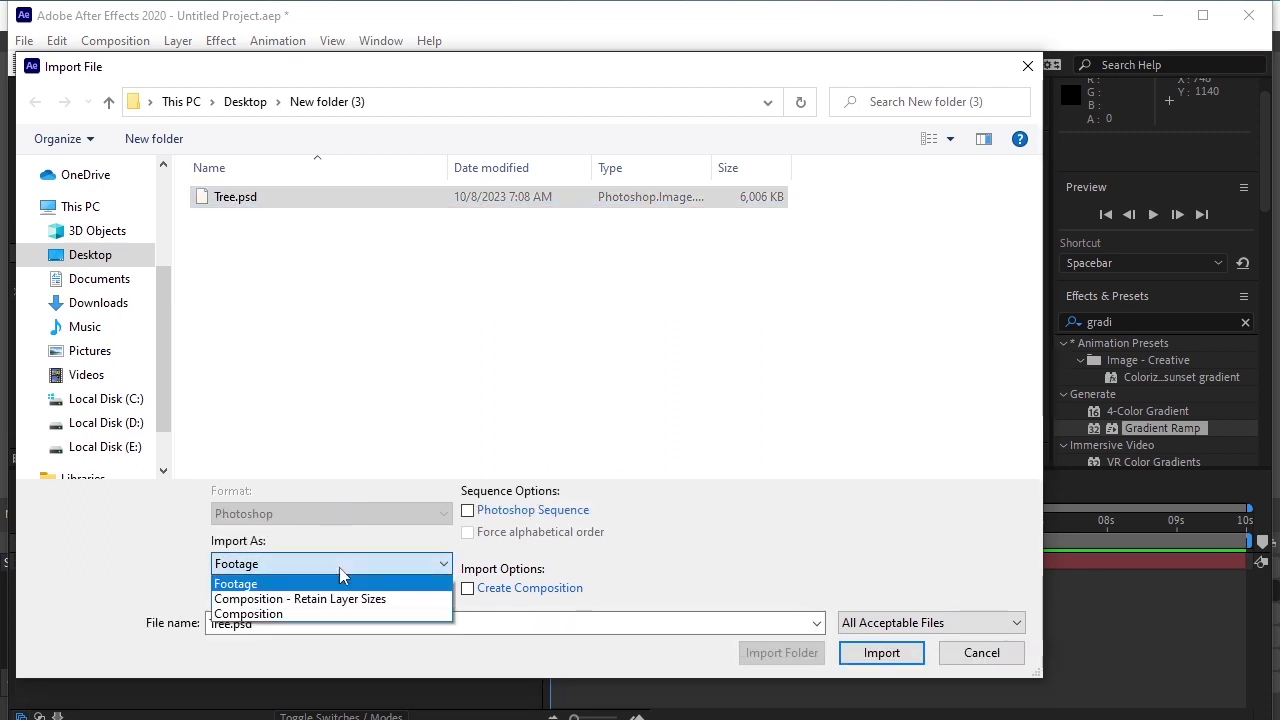
pyautogui.click(427, 603)
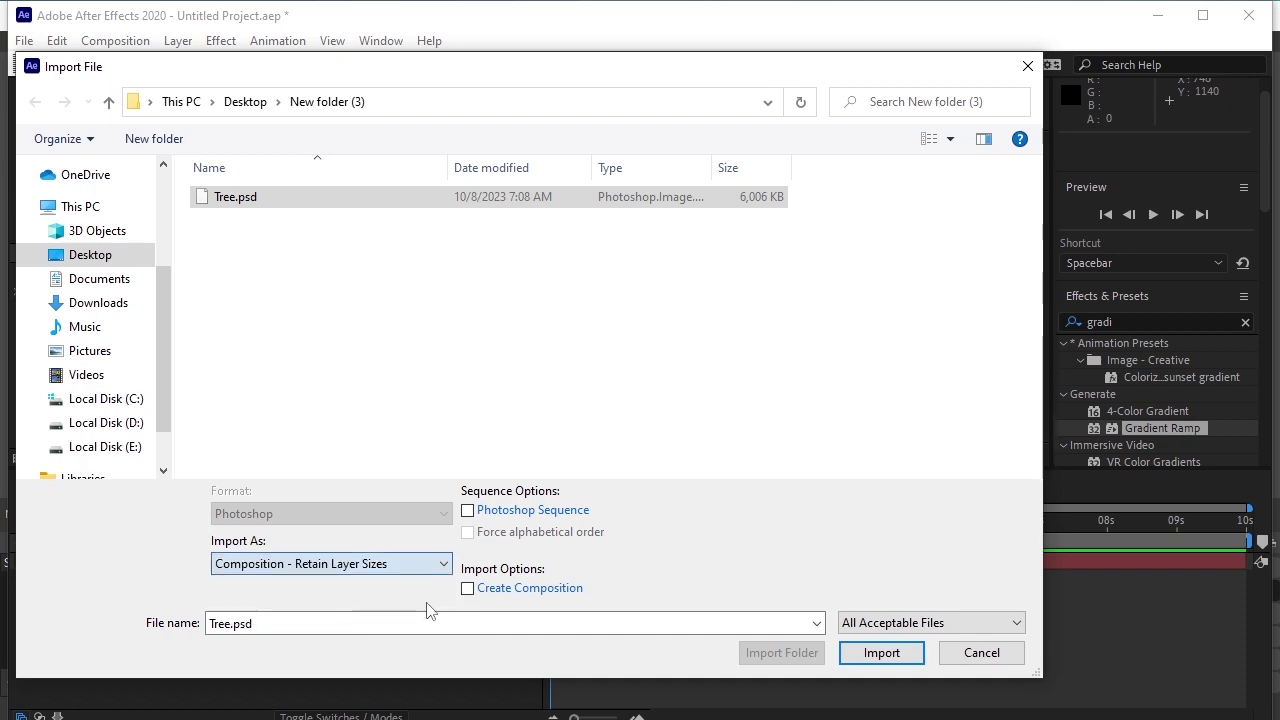
pyautogui.click(882, 655)
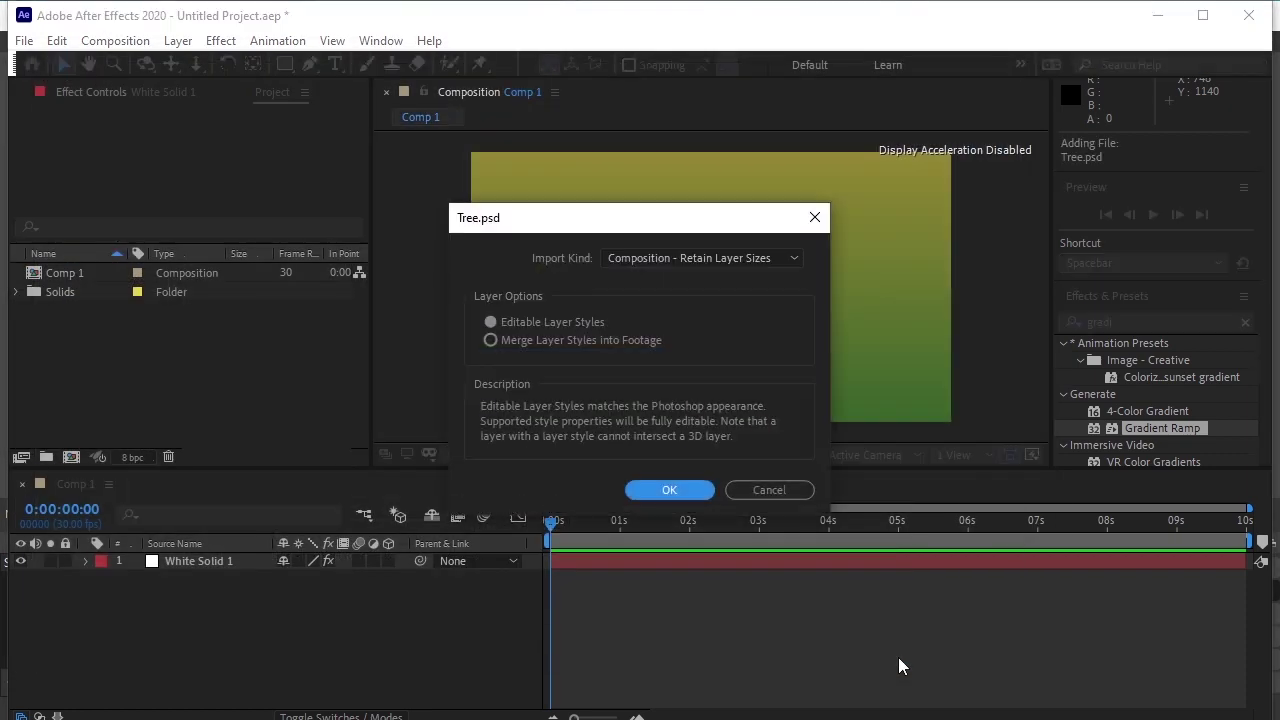
pyautogui.click(668, 489)
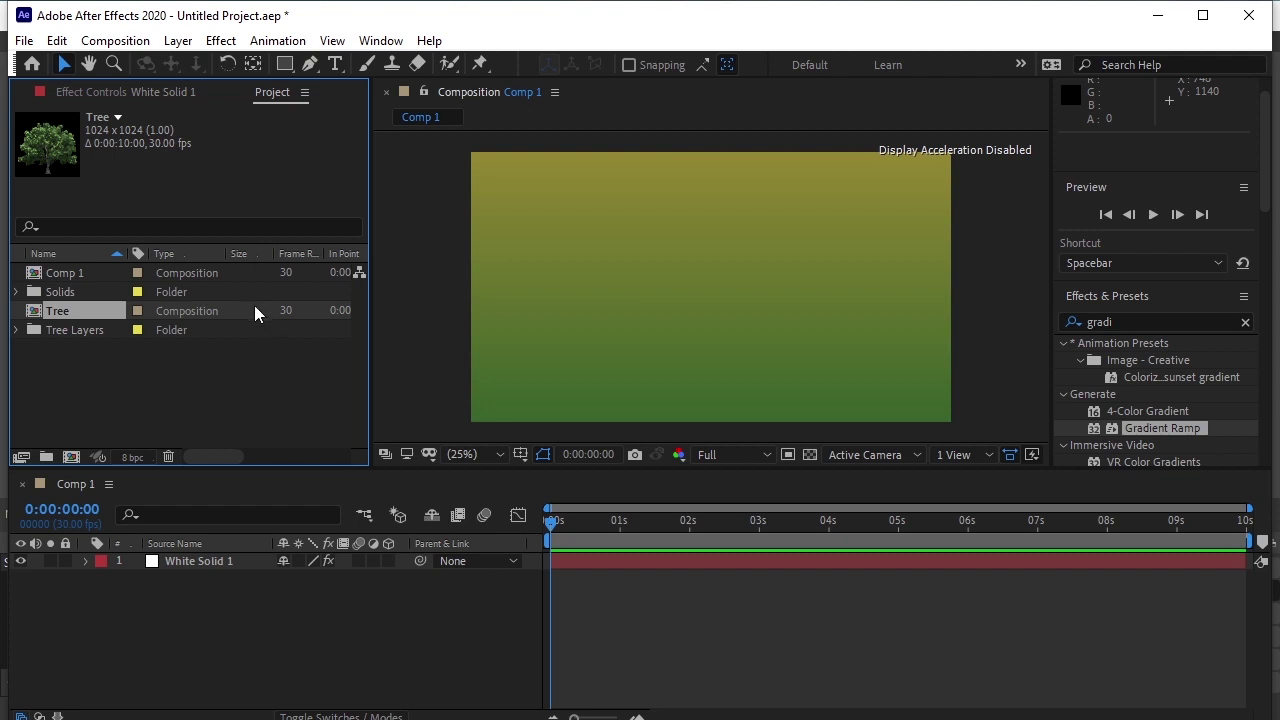
# Add the Tree composition to Comp 1's timeline and open it
pyautogui.moveTo(254, 310); pyautogui.dragTo(244, 556)
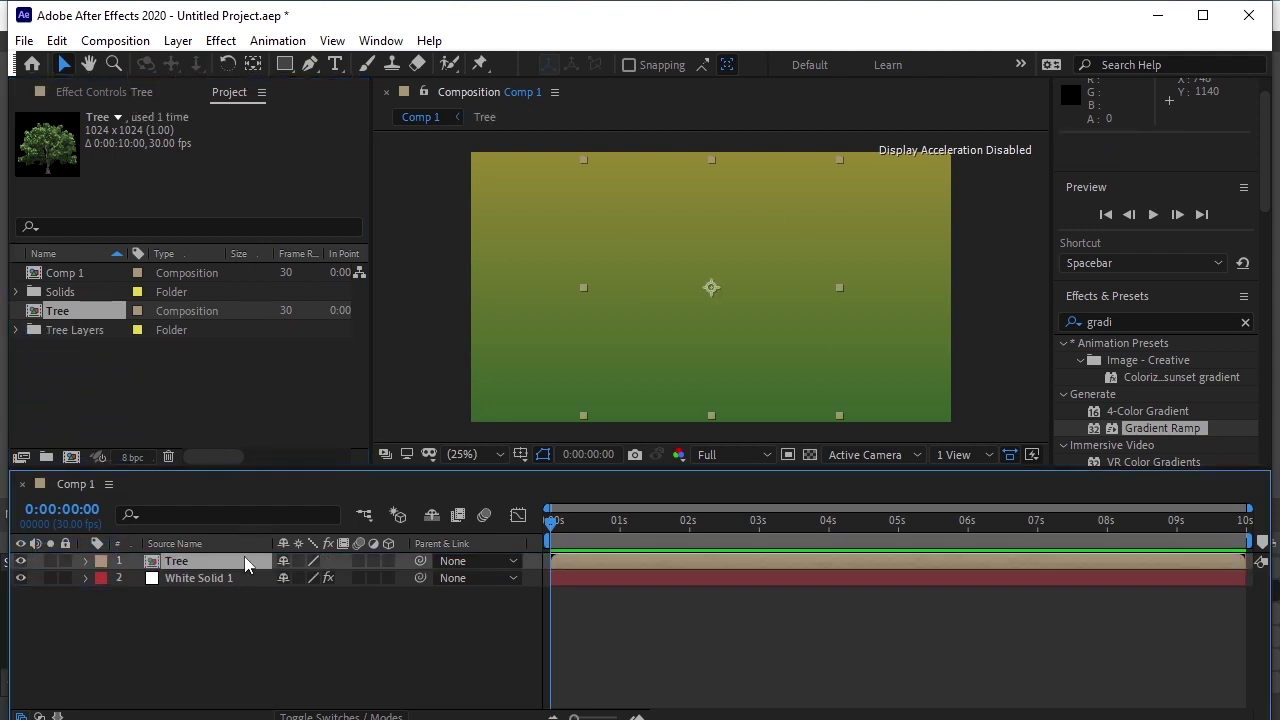
pyautogui.doubleClick(150, 563)
pyautogui.scroll(-7, 287, 604)
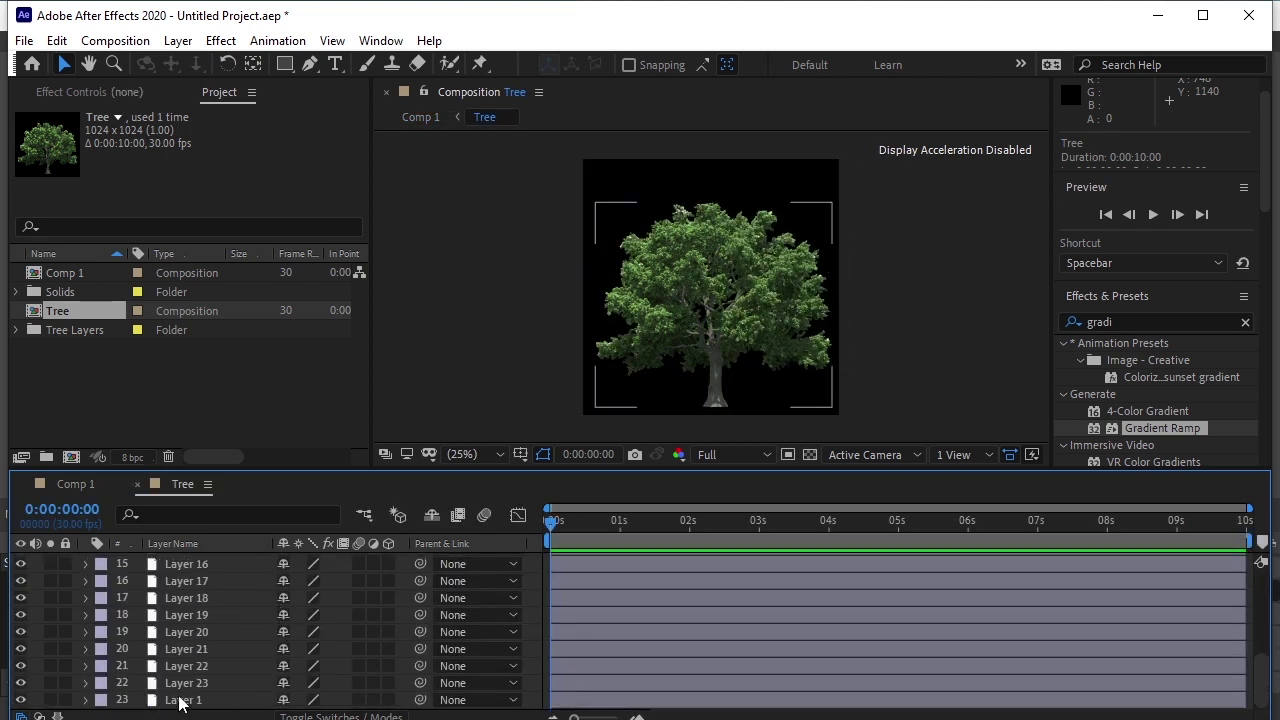
# Toggle the trunk Layer 1's visibility off and back on, then select Layer 2
pyautogui.click(20, 700)
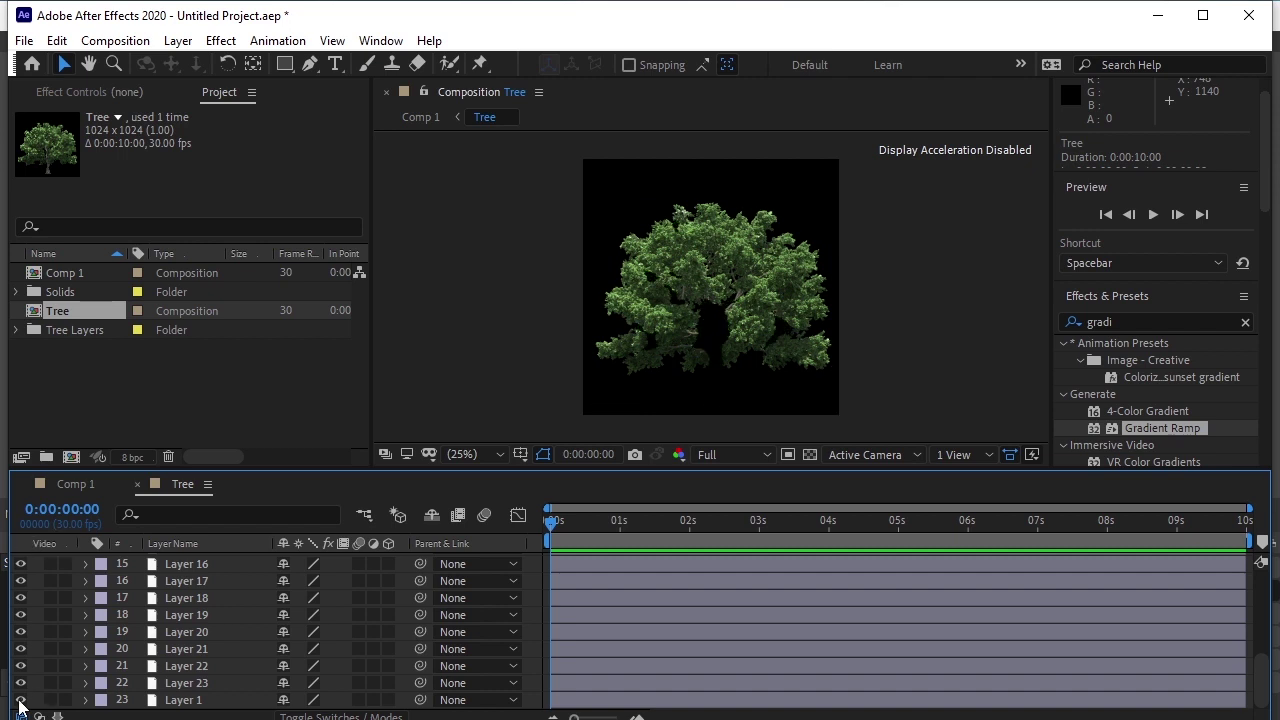
pyautogui.click(20, 700)
pyautogui.click(20, 700)
pyautogui.click(20, 700)
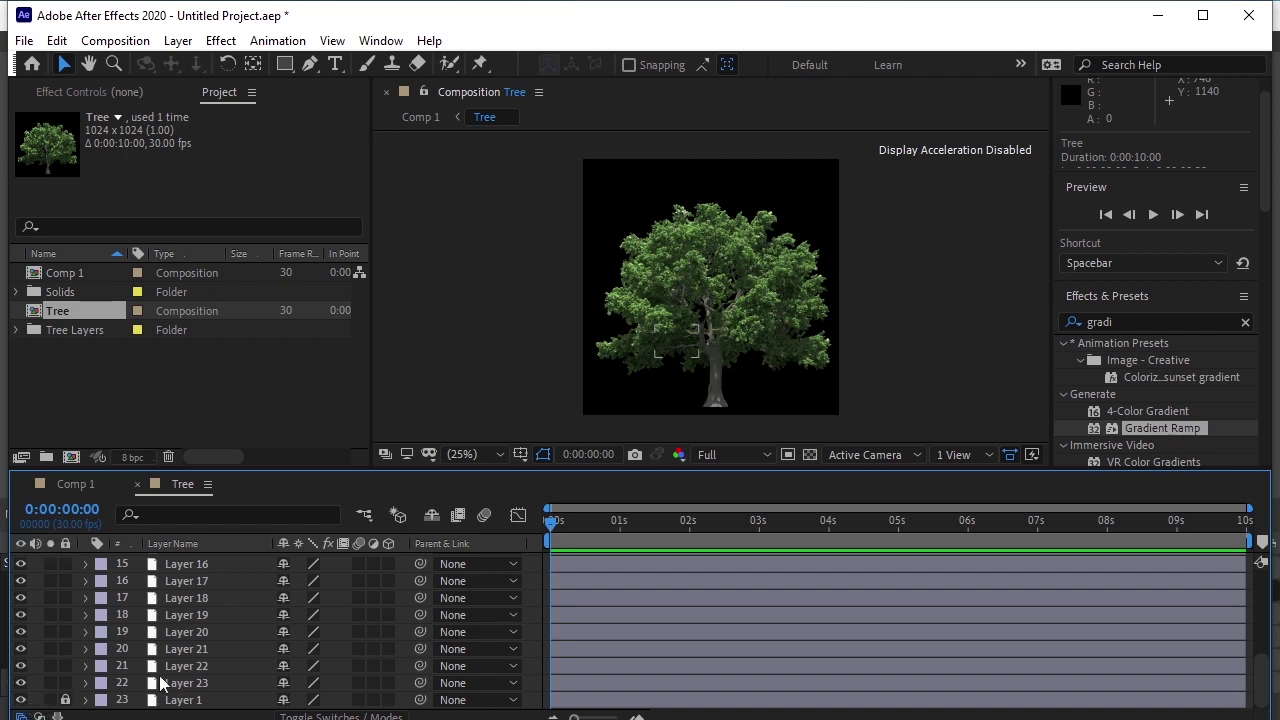
pyautogui.scroll(5, 228, 636)
pyautogui.click(238, 558)
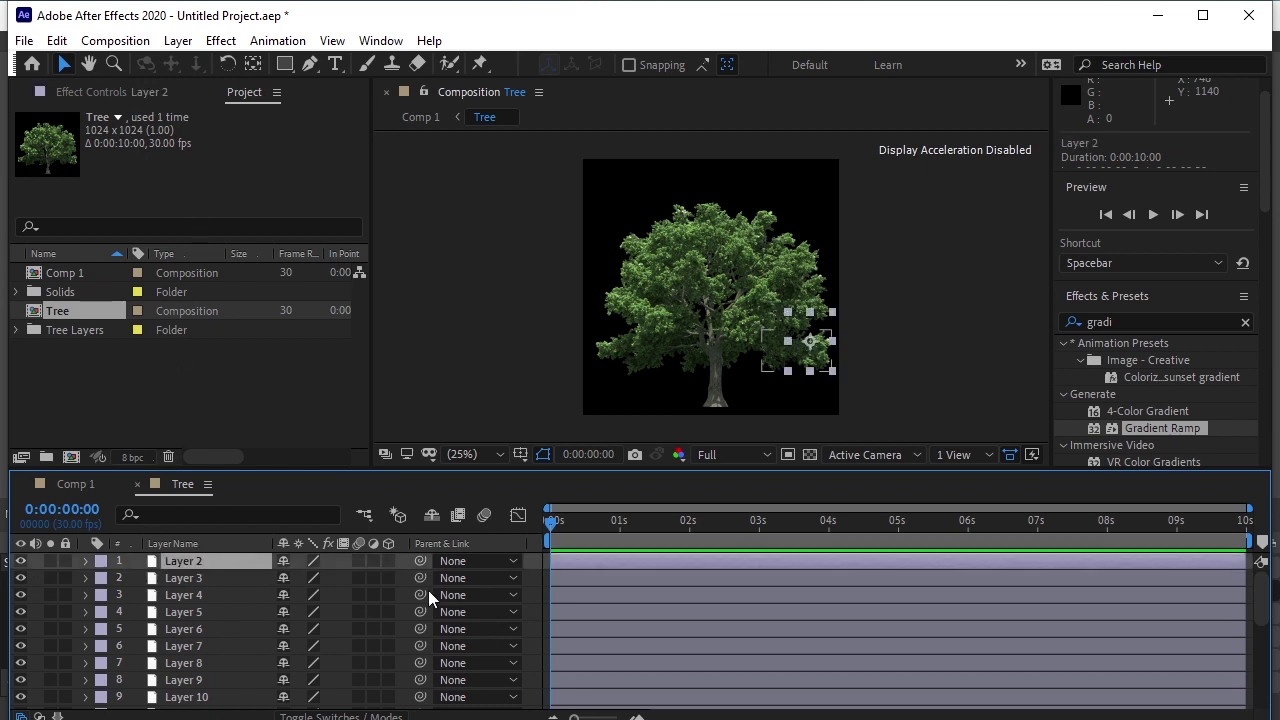
# Add the expression wiggle(2,4) to Layer 2's Scale property
pyautogui.press('s')
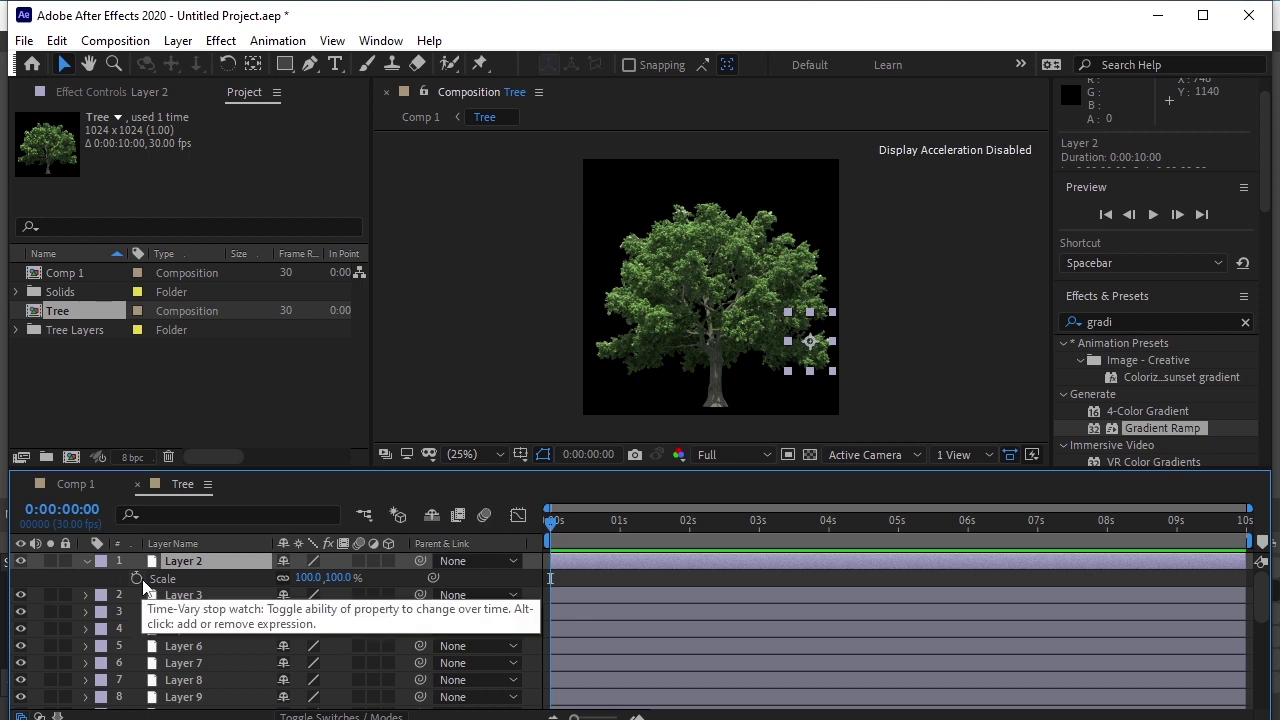
pyautogui.keyDown('alt'); pyautogui.click(138, 579); pyautogui.keyUp('alt')
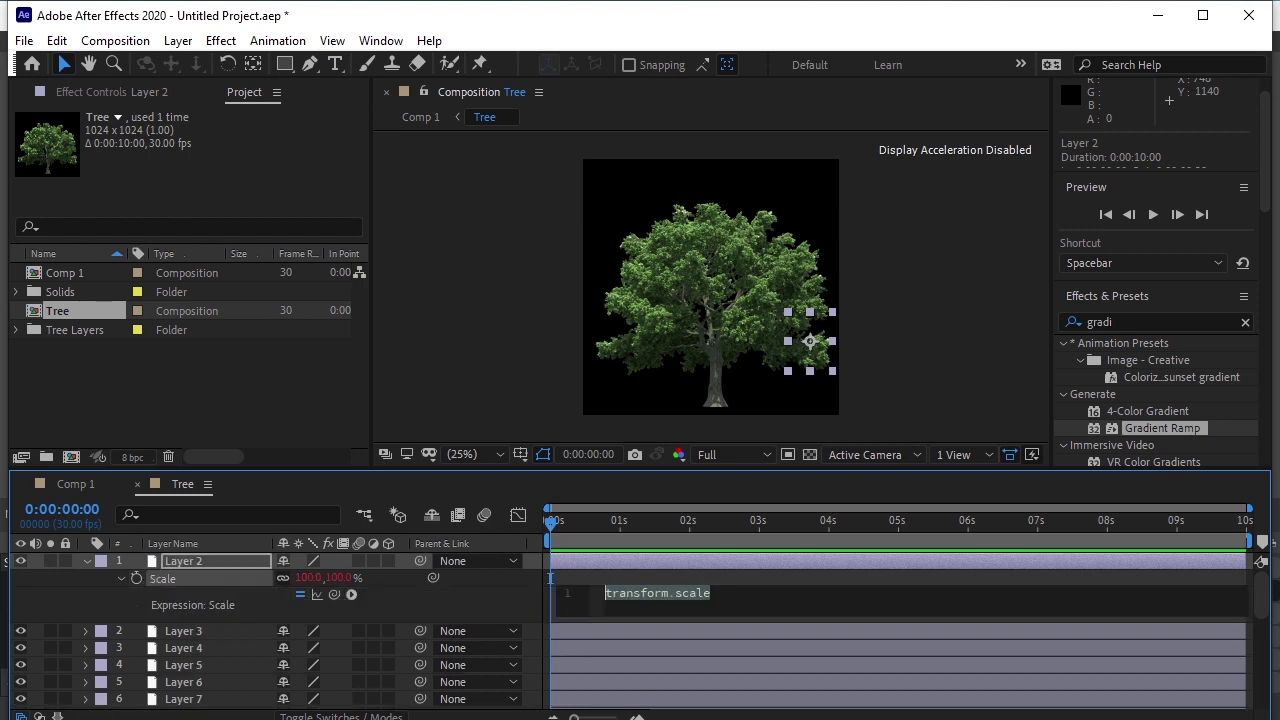
pyautogui.write('wiggl')
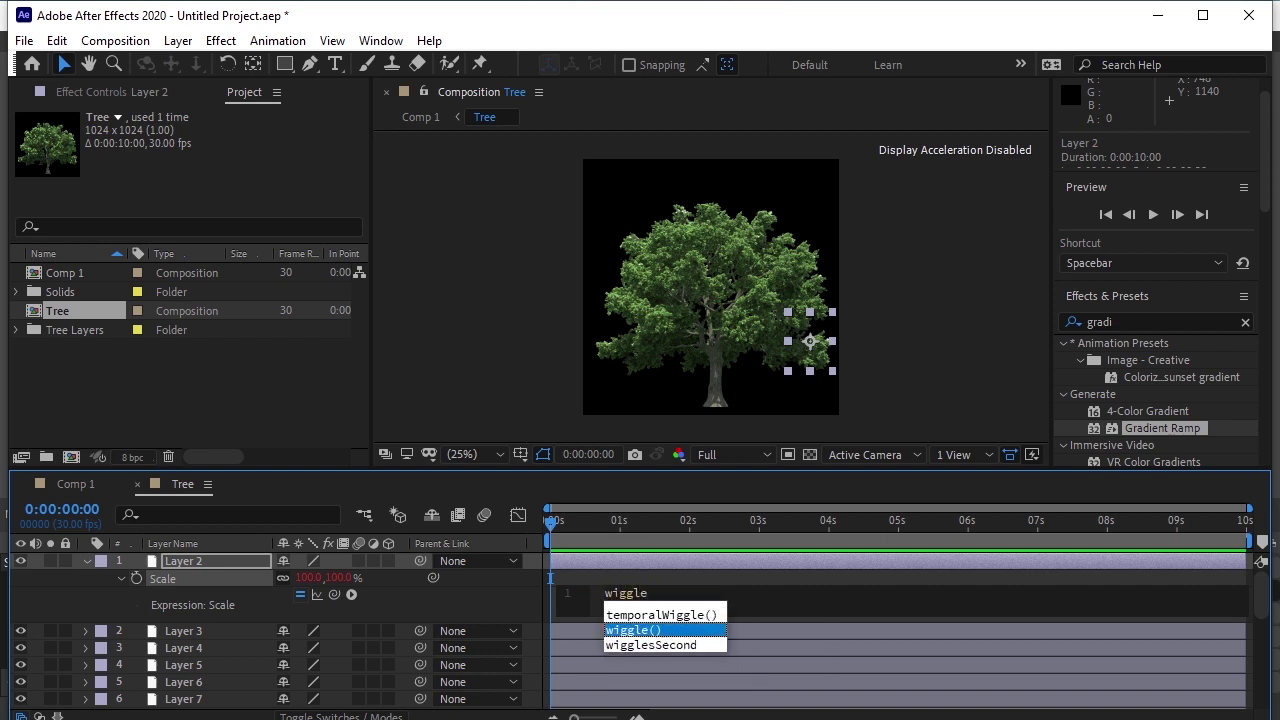
pyautogui.write('e')
pyautogui.press('Return')
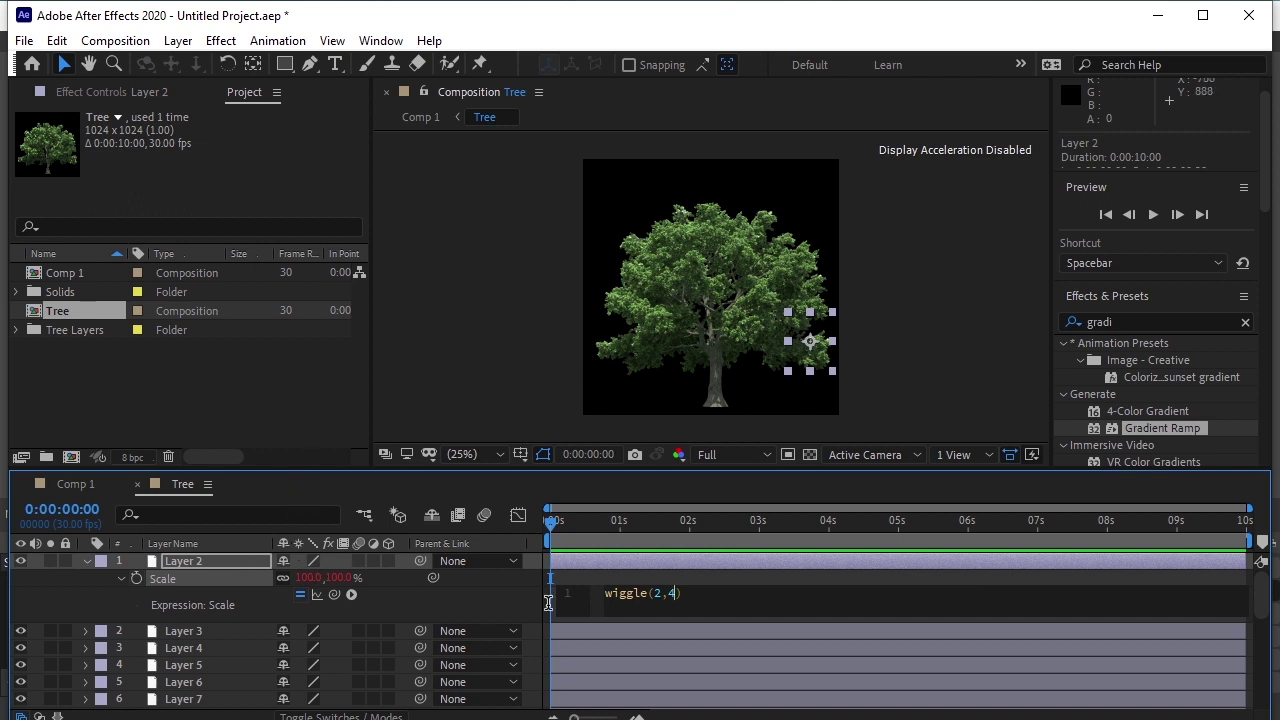
pyautogui.click(489, 373)
pyautogui.press('space')
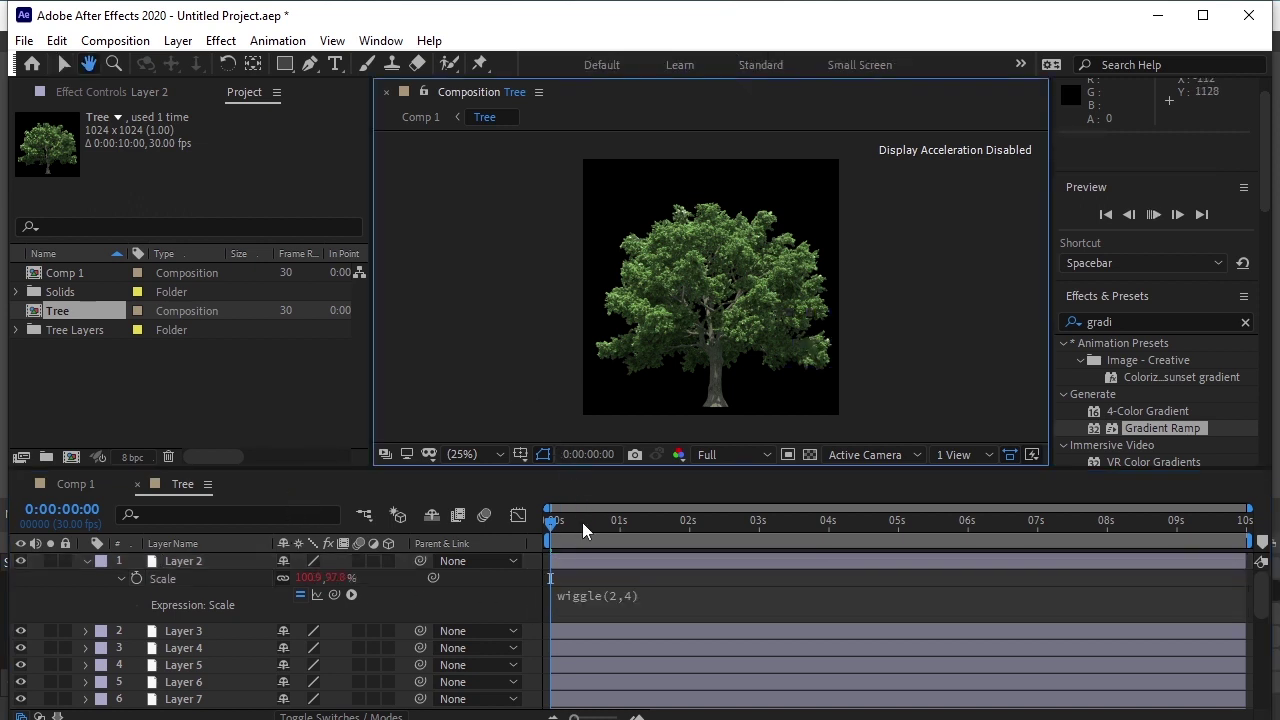
pyautogui.scroll(4, 827, 359)
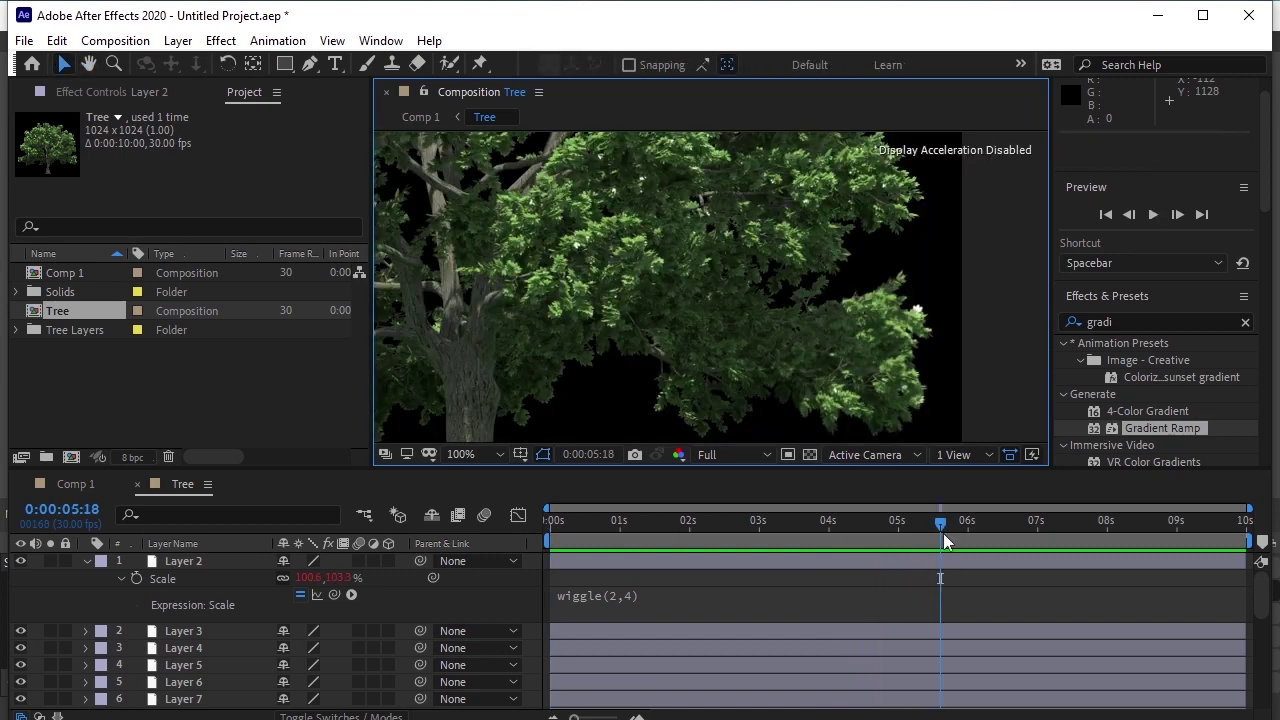
pyautogui.press('space')
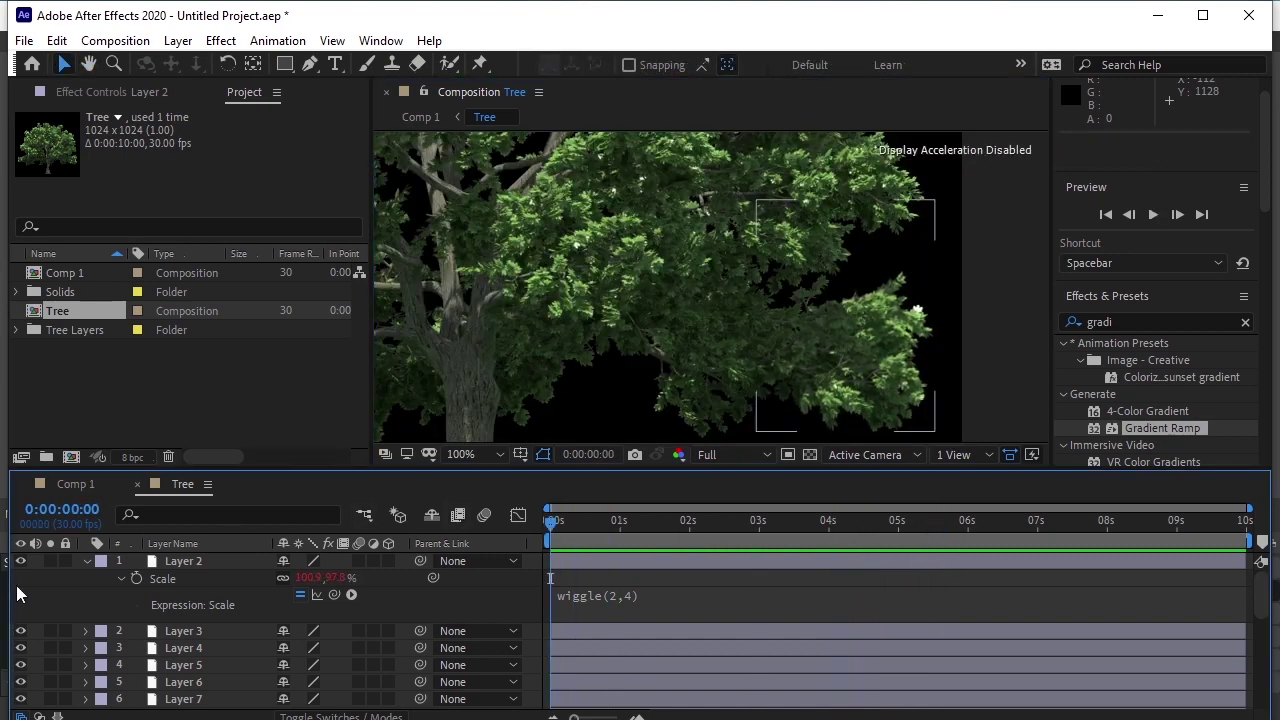
pyautogui.click(183, 578)
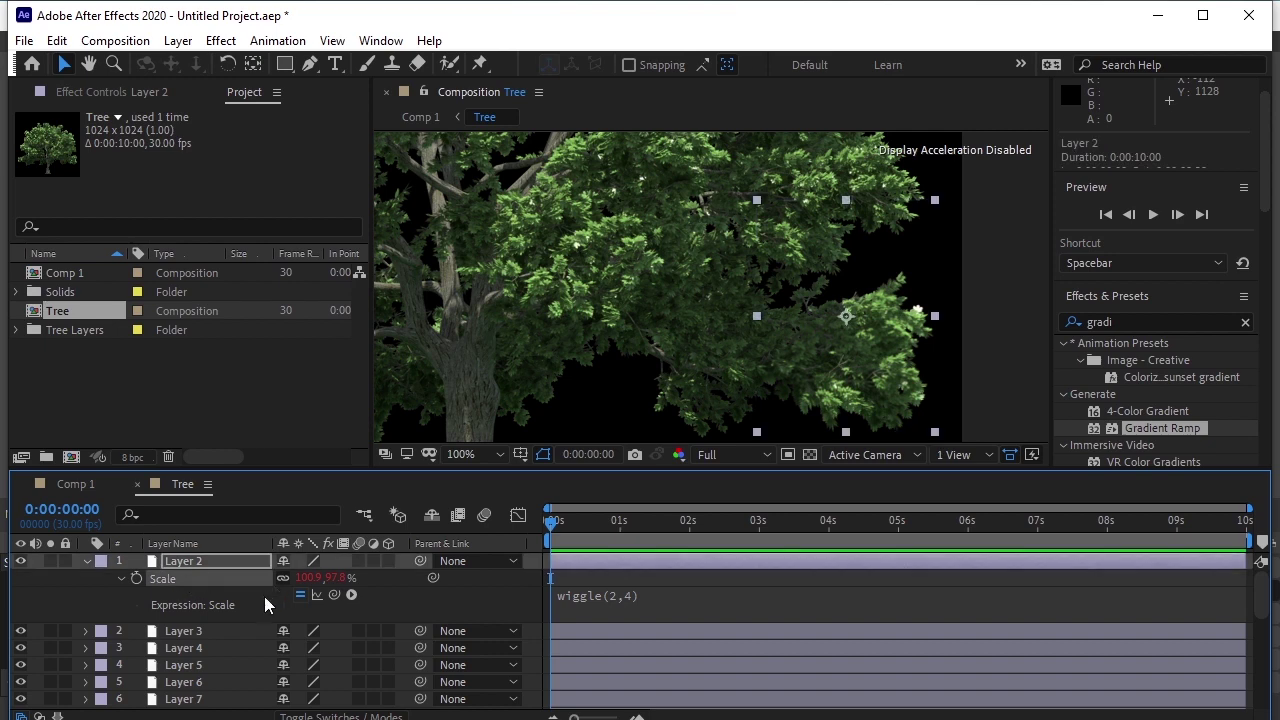
# Collapse Layer 2 and select Layers 3 through 23 together
pyautogui.click(87, 560)
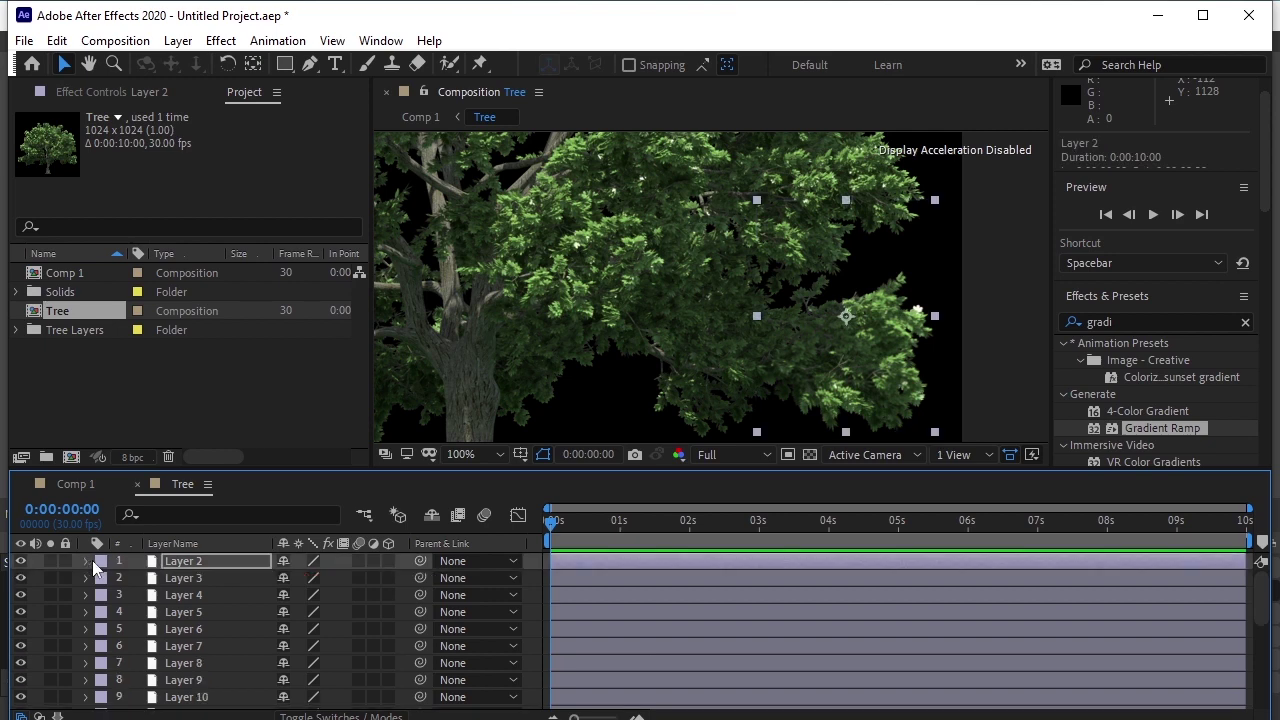
pyautogui.click(180, 581)
pyautogui.scroll(-5, 198, 630)
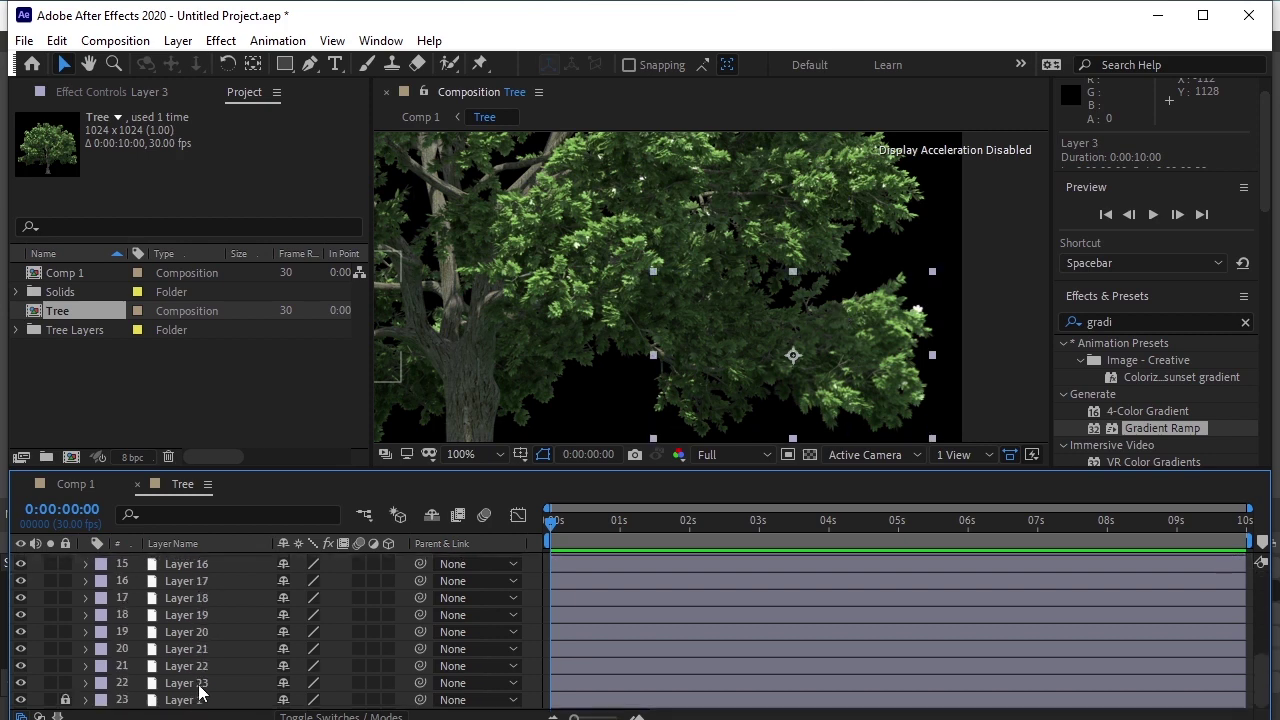
pyautogui.keyDown('shift'); pyautogui.click(199, 686); pyautogui.keyUp('shift')
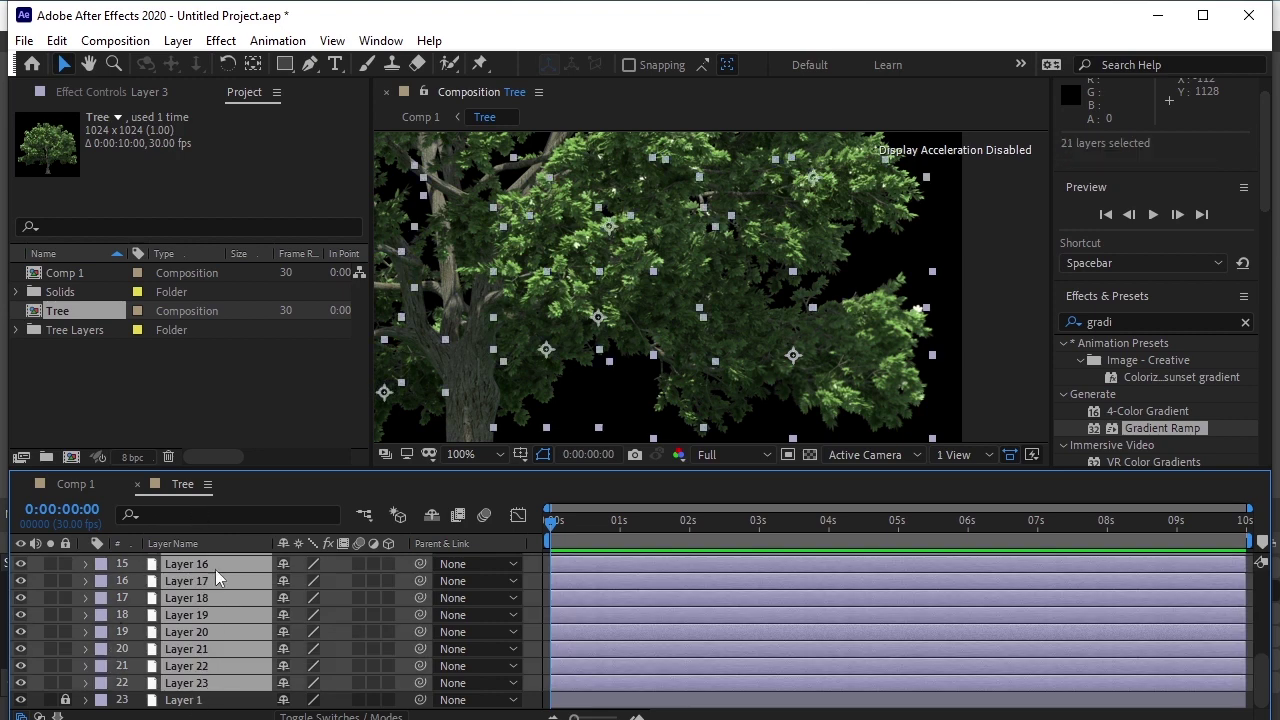
# Fit the whole tree in the viewer, deselect the layers, and preview the foliage animation
pyautogui.click(289, 561)
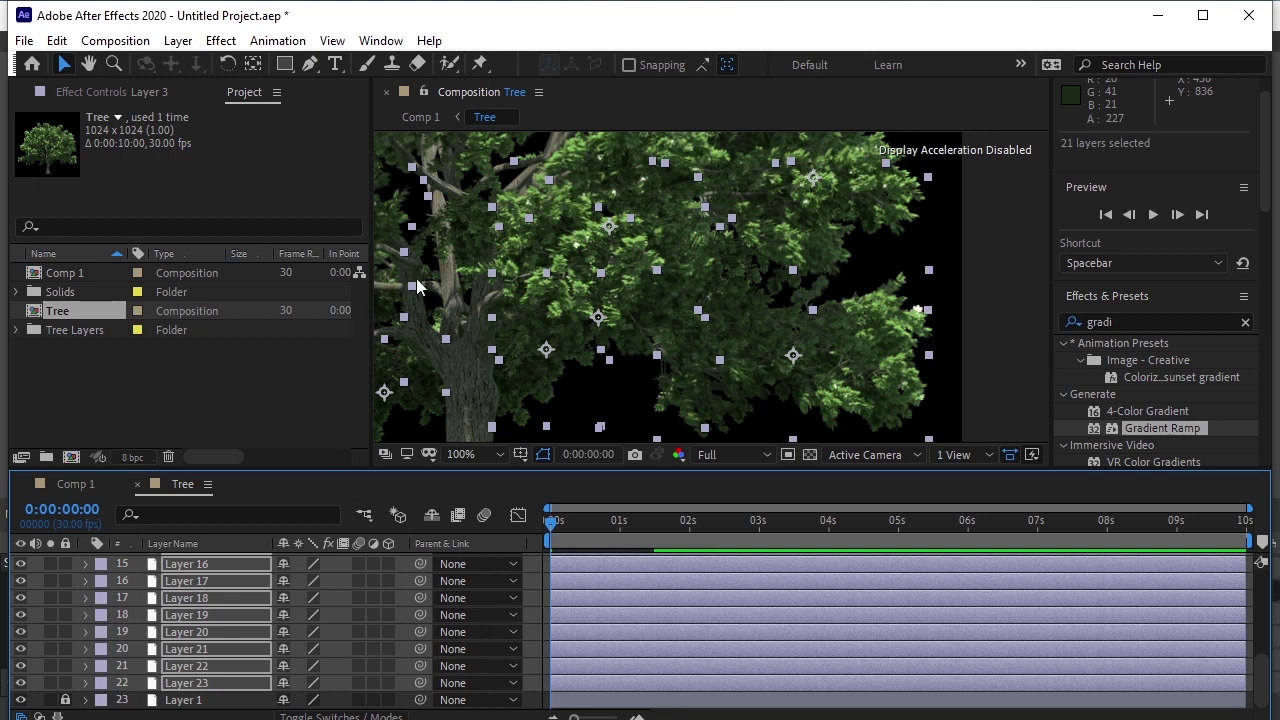
pyautogui.click(450, 456)
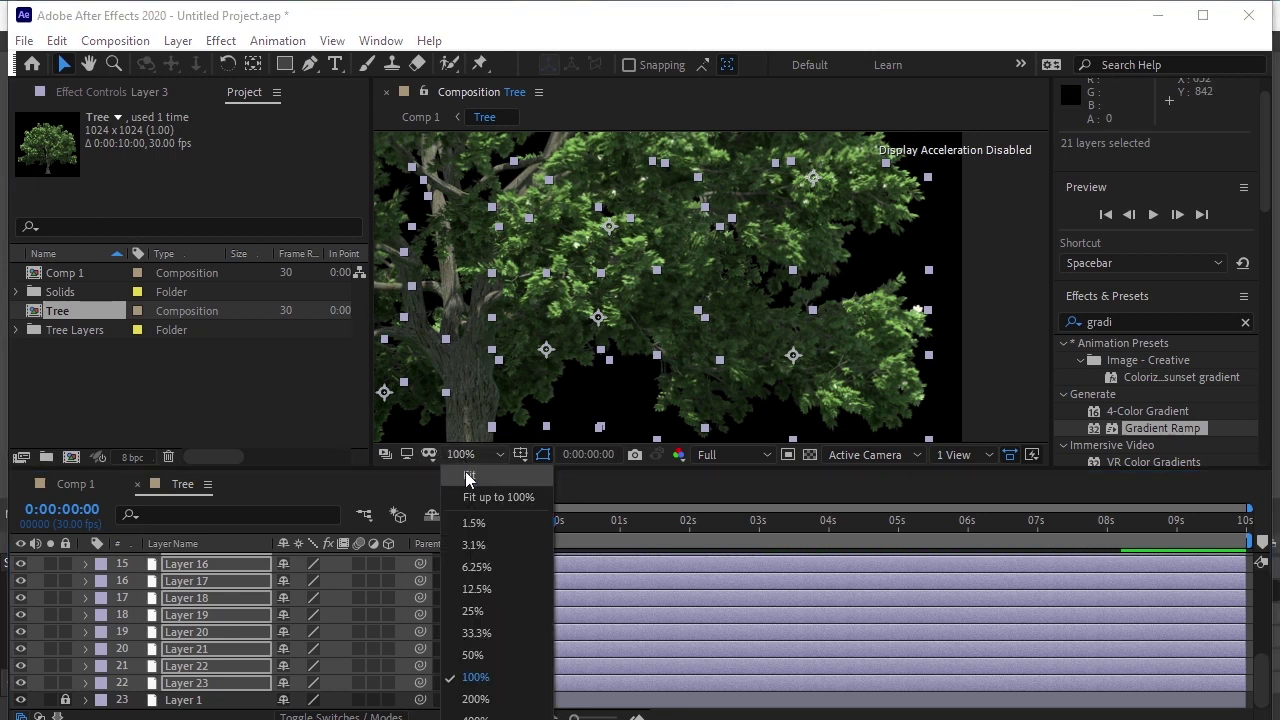
pyautogui.click(465, 472)
pyautogui.click(474, 353)
pyautogui.press('space')
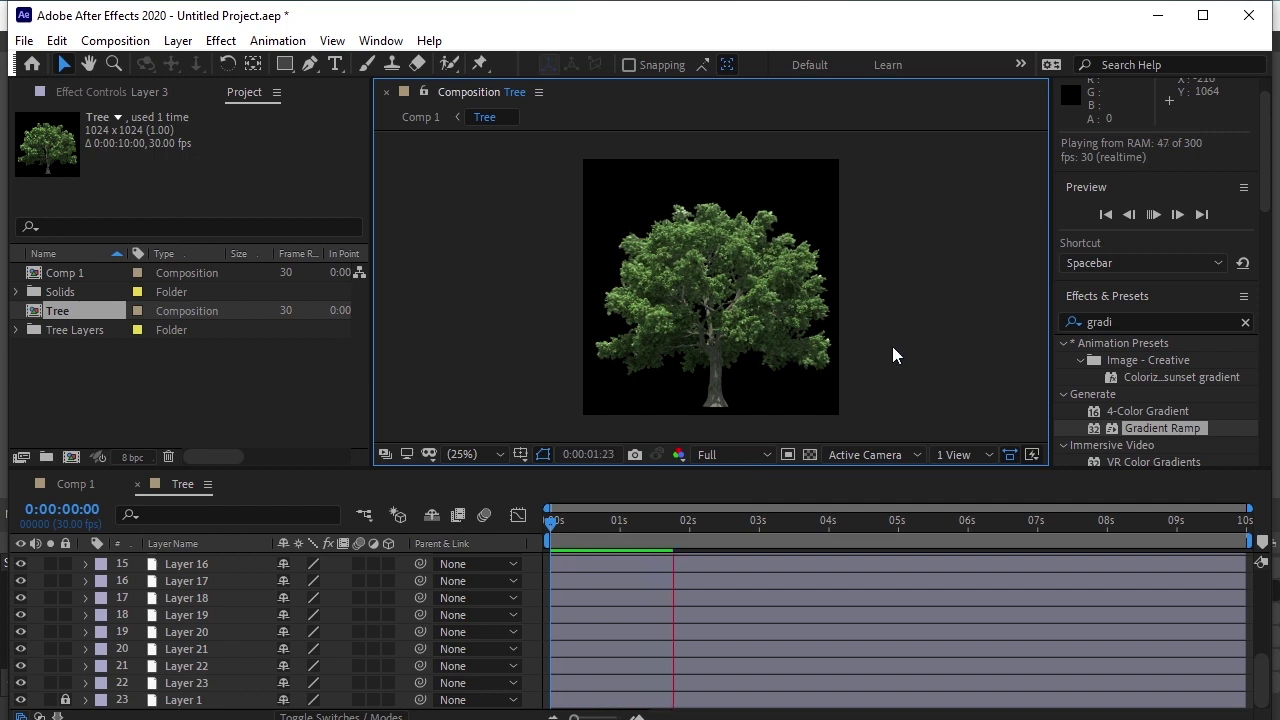
pyautogui.click(771, 522)
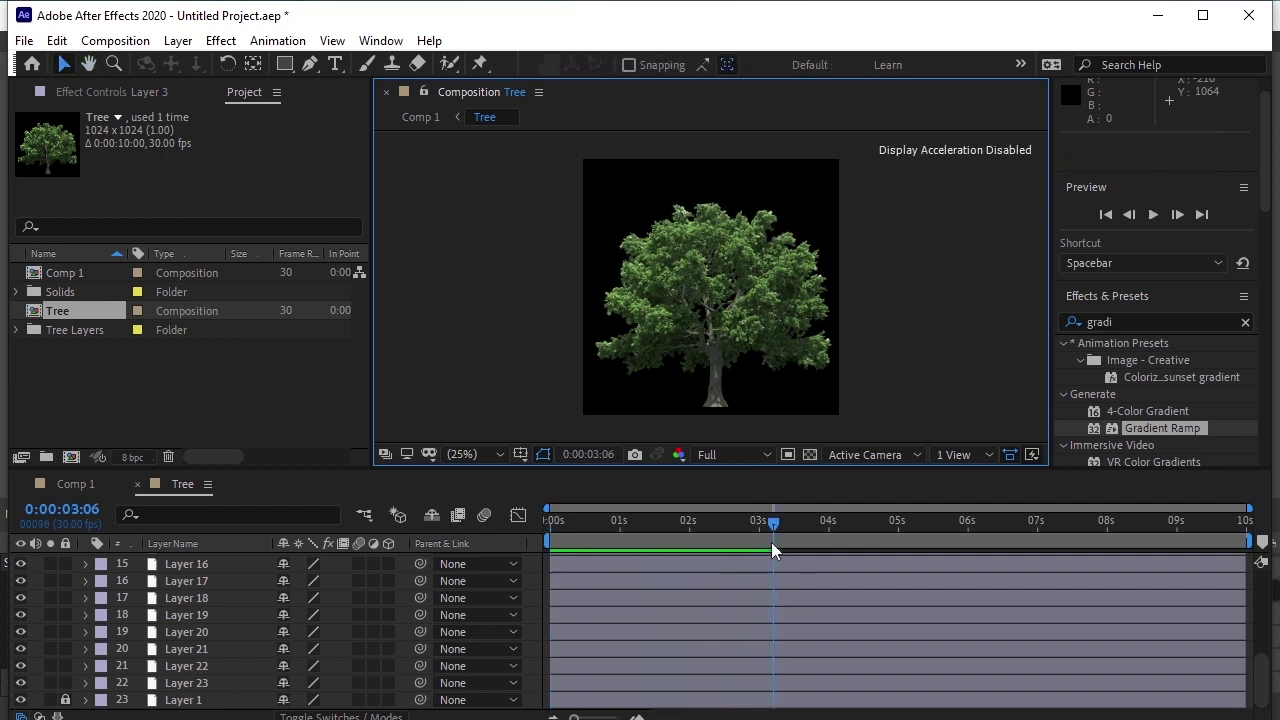
pyautogui.click(596, 521)
# Return to frame 0 and apply Turbulent Displace, found by searching 'turbu', to Layer 2
pyautogui.press('Home')
pyautogui.scroll(5, 185, 612)
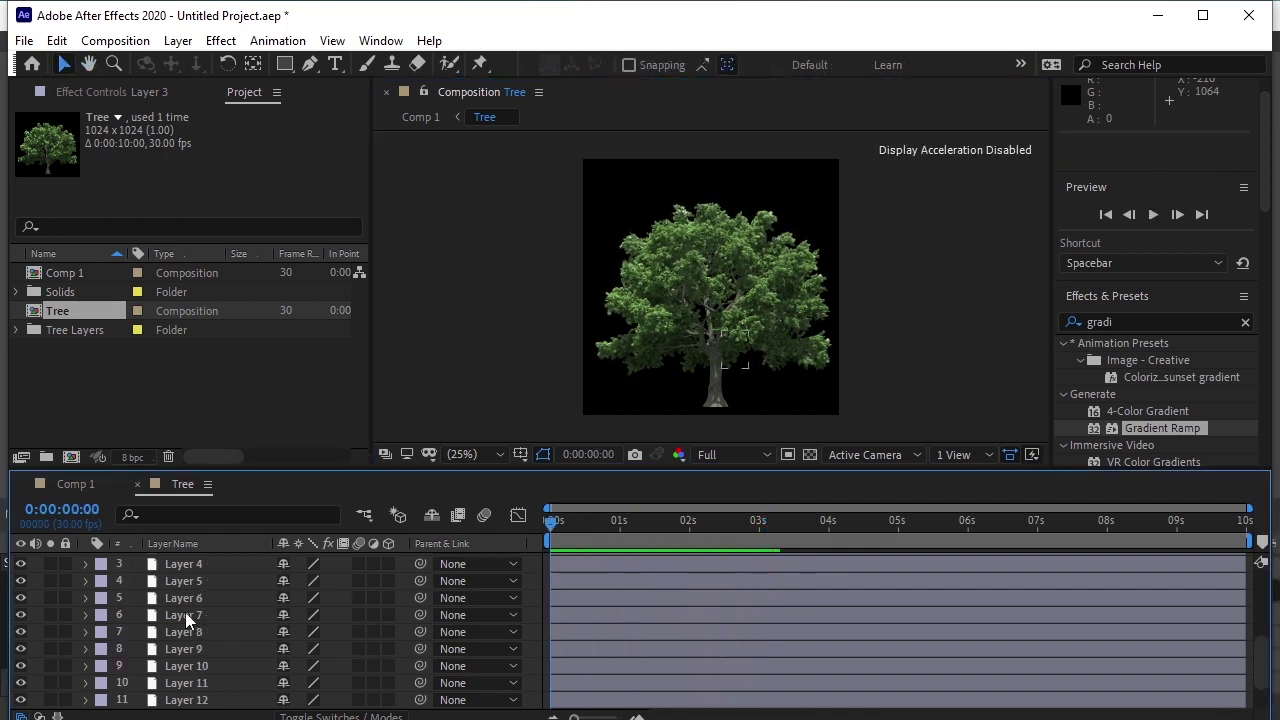
pyautogui.click(203, 560)
pyautogui.click(203, 556)
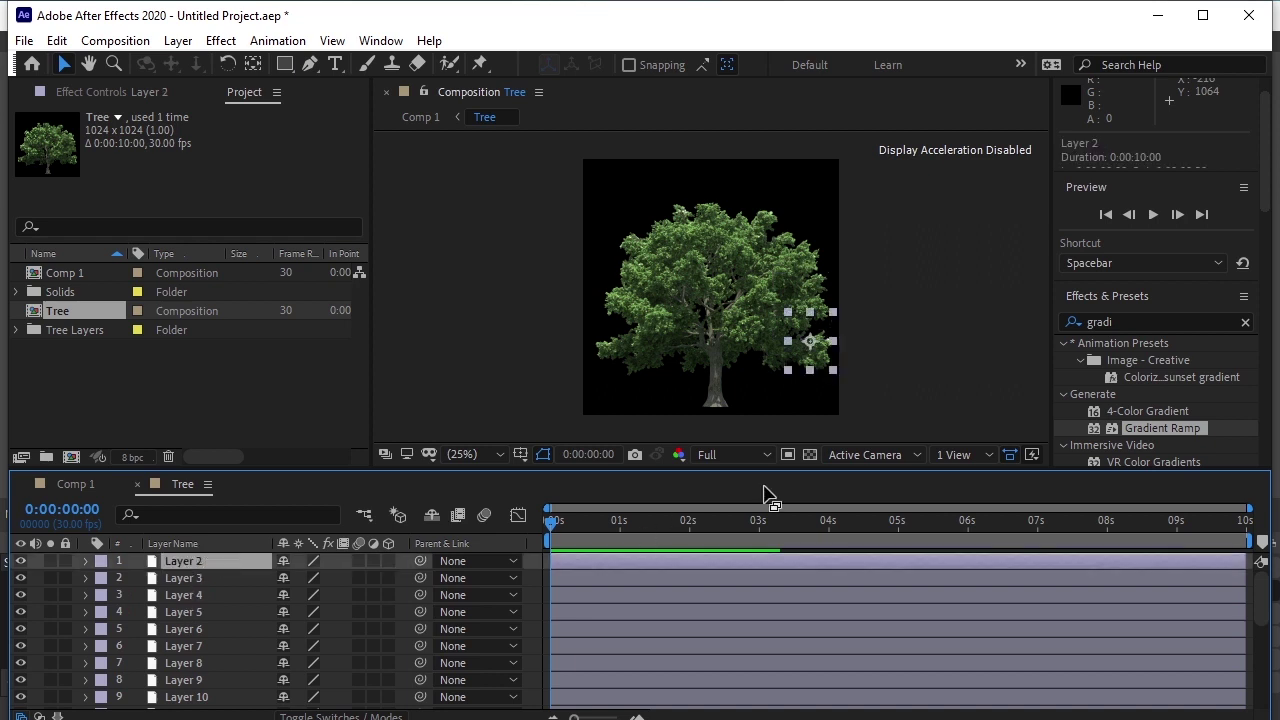
pyautogui.click(1149, 322)
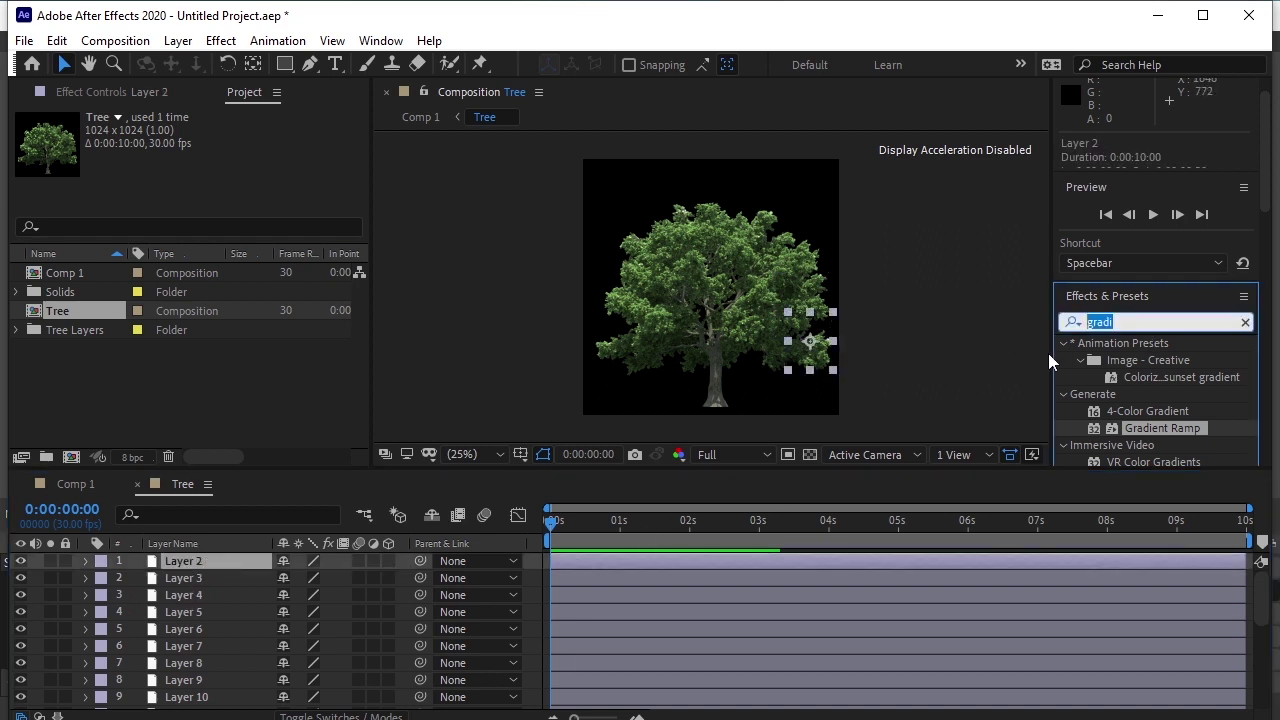
pyautogui.write('tur')
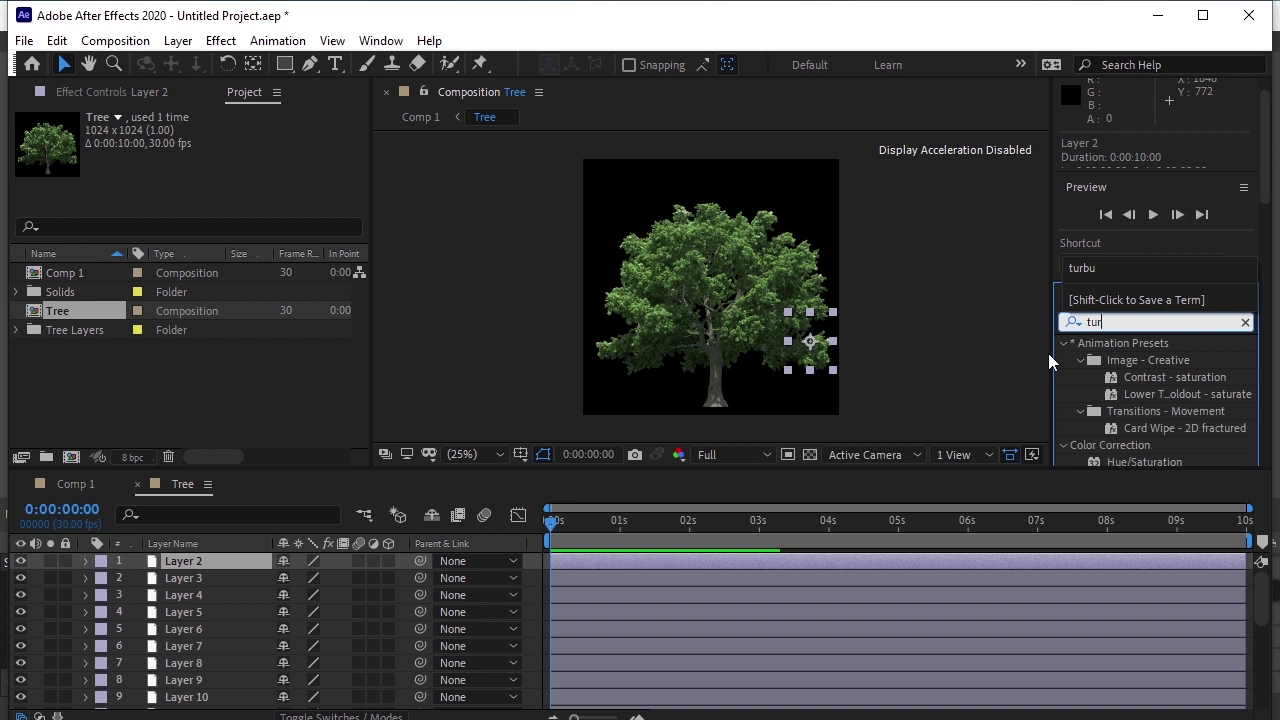
pyautogui.write('bu')
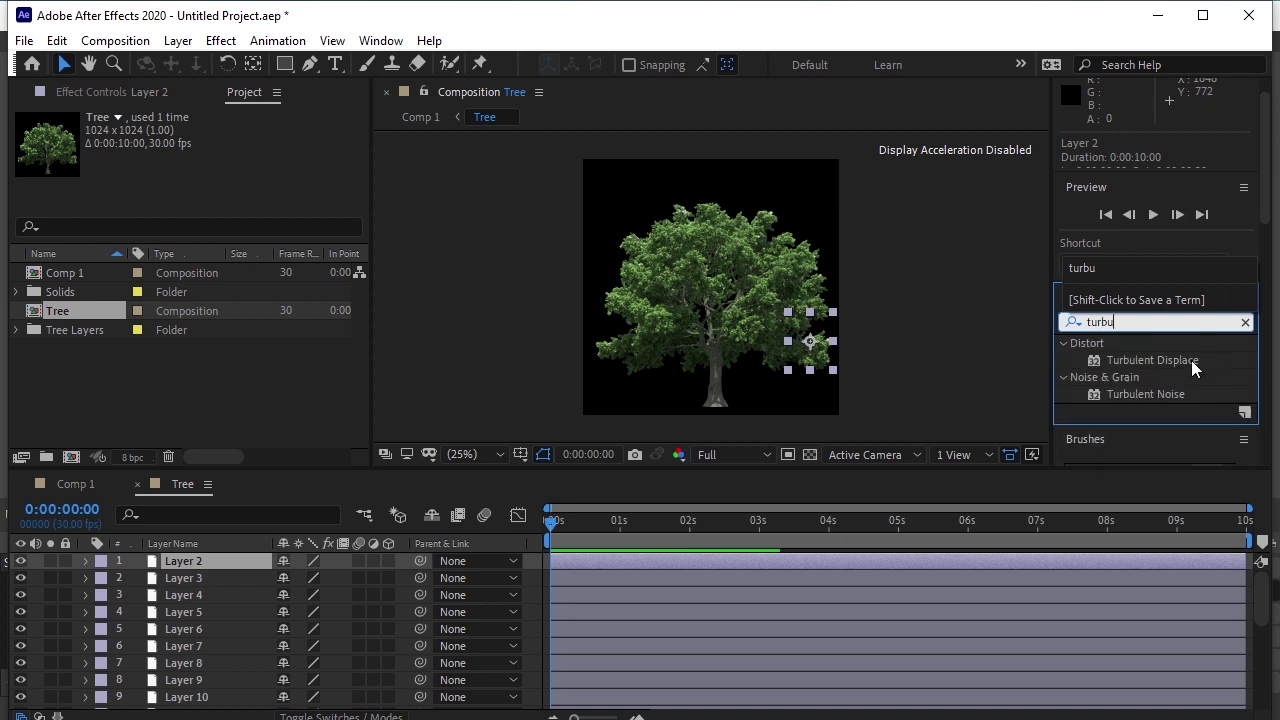
pyautogui.moveTo(1191, 360); pyautogui.dragTo(806, 348)
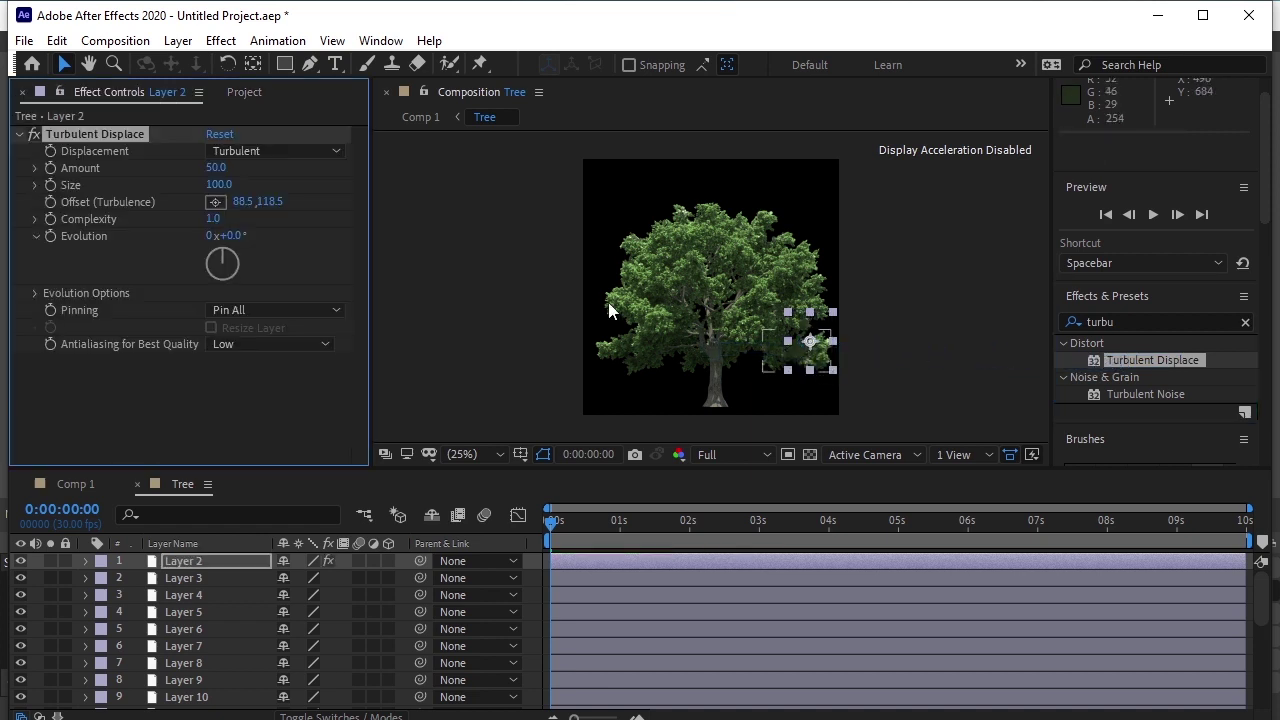
# Set the Turbulent Displace Amount to 50 and Size to 50
pyautogui.click(213, 168)
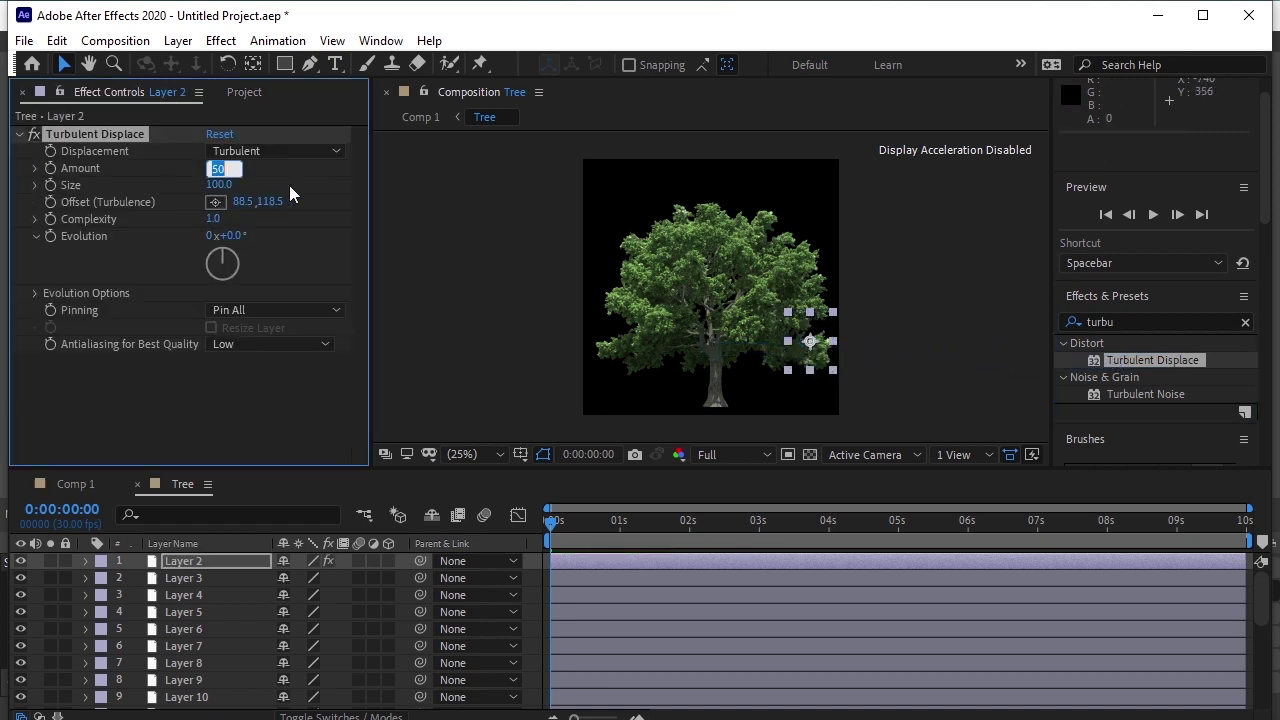
pyautogui.click(225, 184)
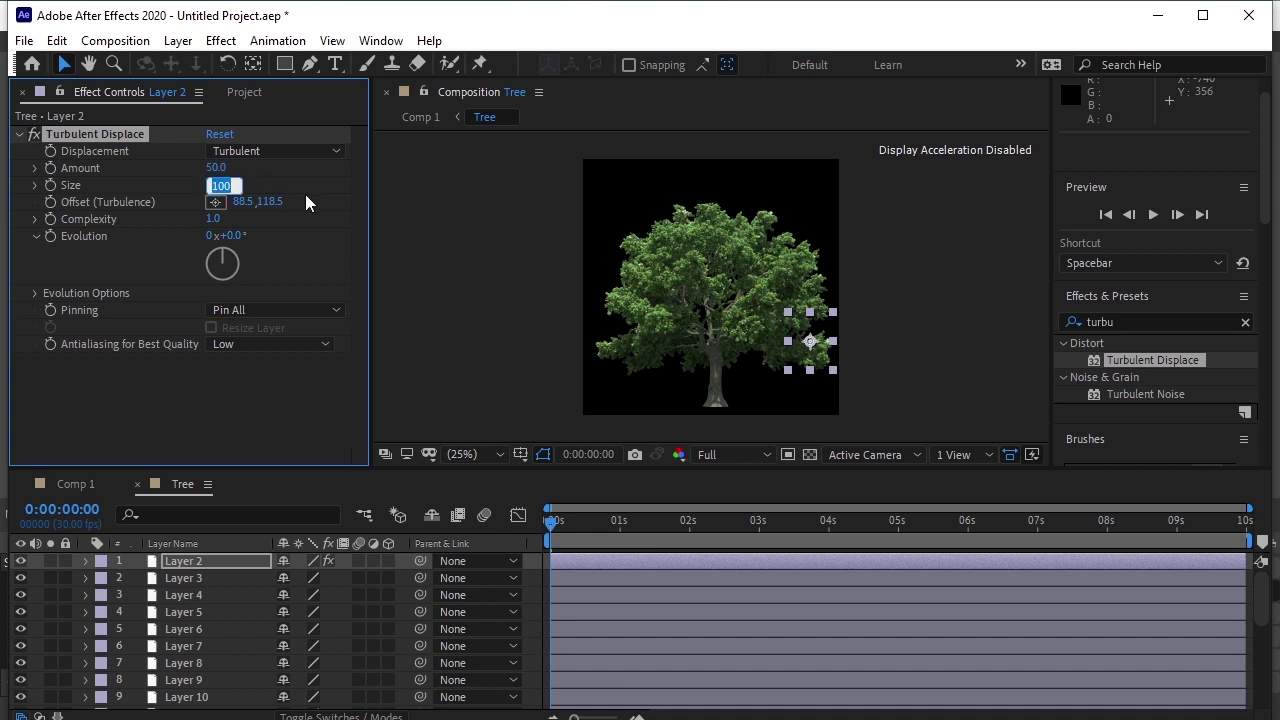
pyautogui.write('1')
pyautogui.press('BackSpace')
pyautogui.write('50')
pyautogui.click(445, 312)
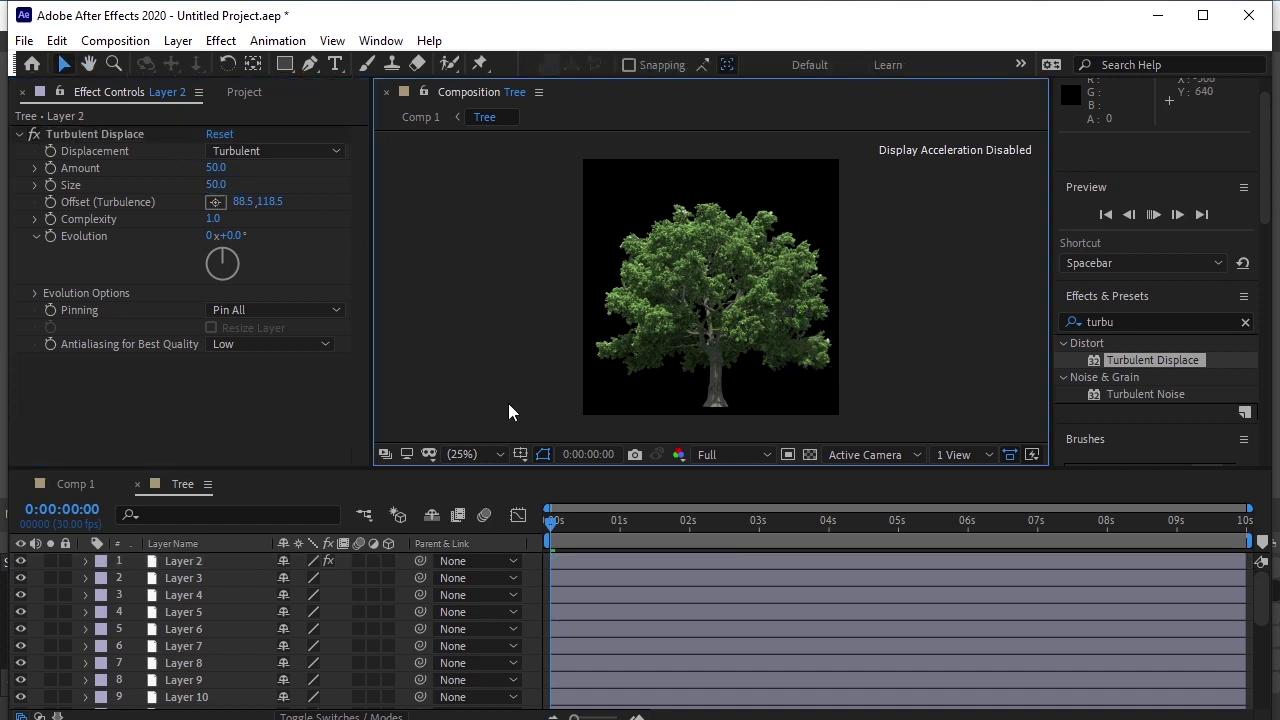
pyautogui.press('space')
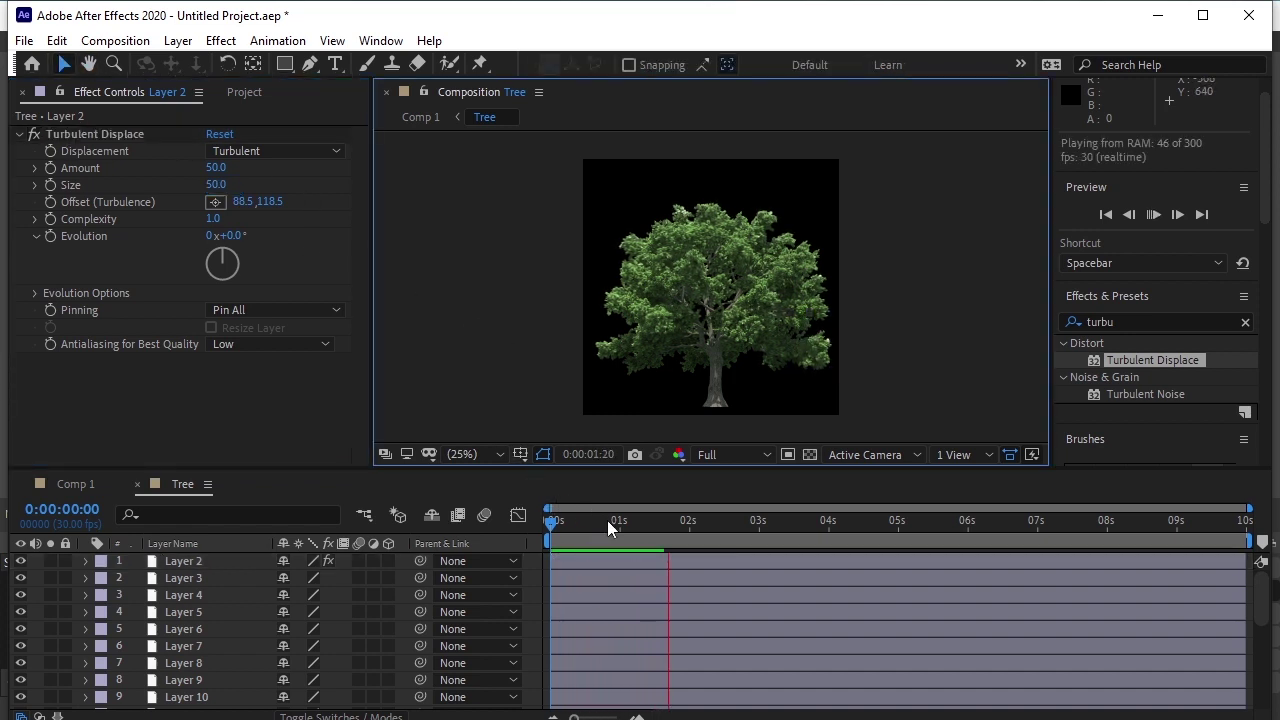
pyautogui.press('space')
pyautogui.moveTo(688, 536); pyautogui.dragTo(539, 551)
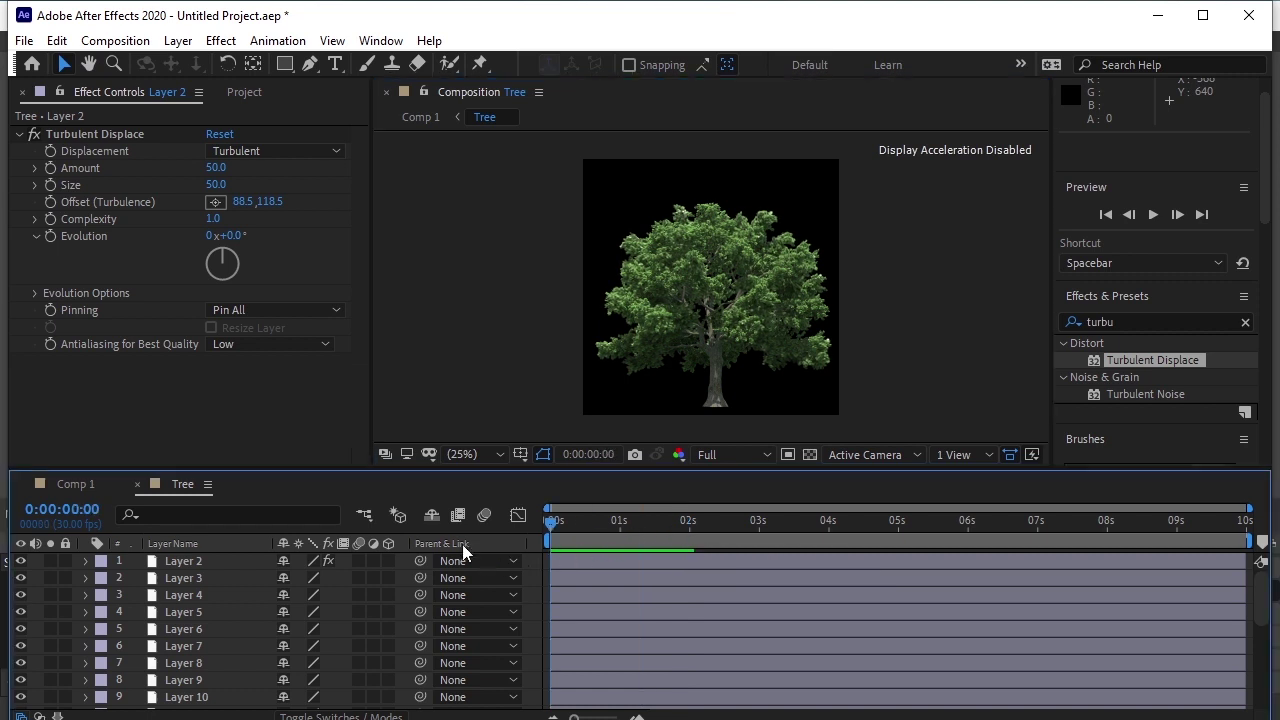
pyautogui.click(82, 133)
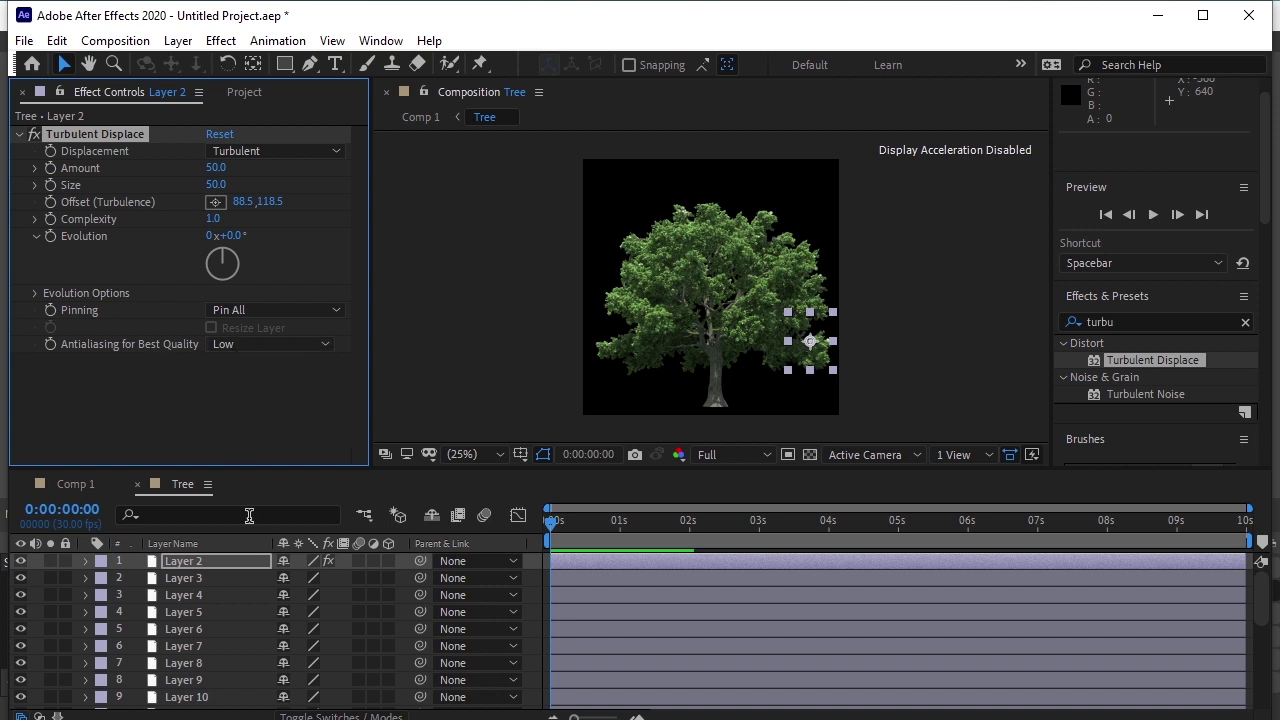
# Paste the Turbulent Displace effect onto Layers 3 through 23, then deselect all layers
pyautogui.click(237, 579)
pyautogui.scroll(-5, 234, 602)
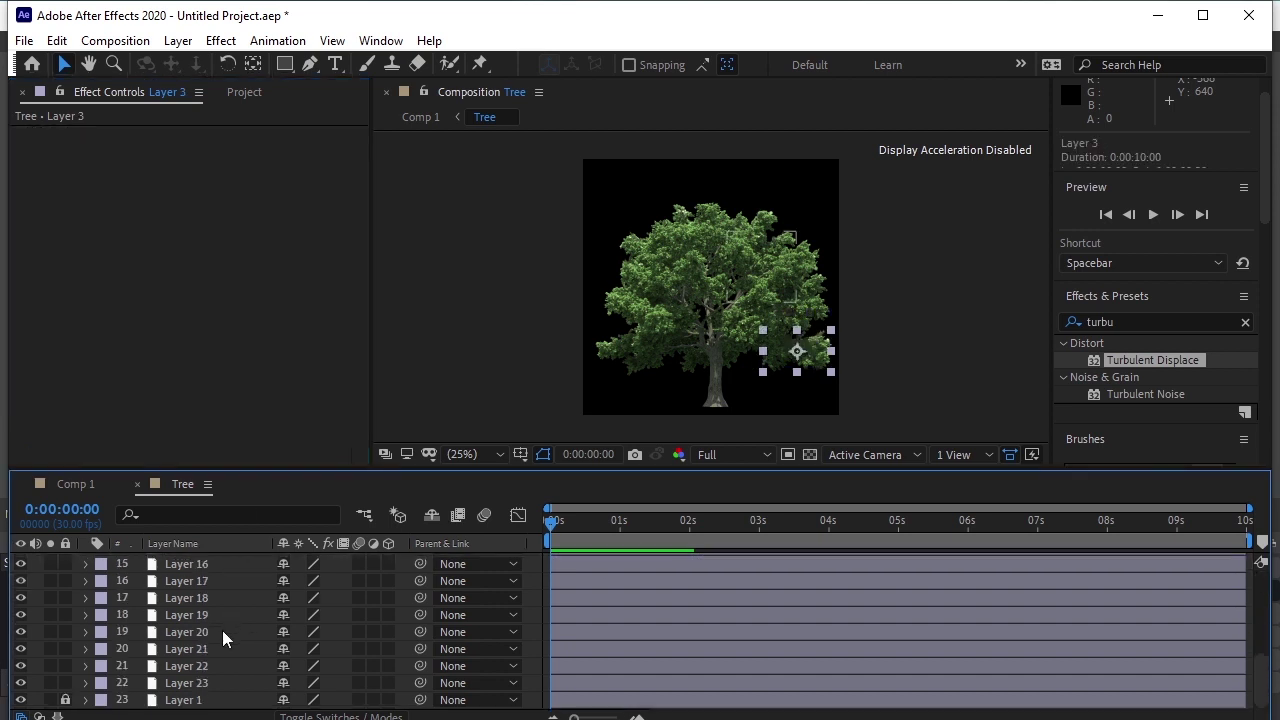
pyautogui.keyDown('shift'); pyautogui.click(213, 688); pyautogui.keyUp('shift')
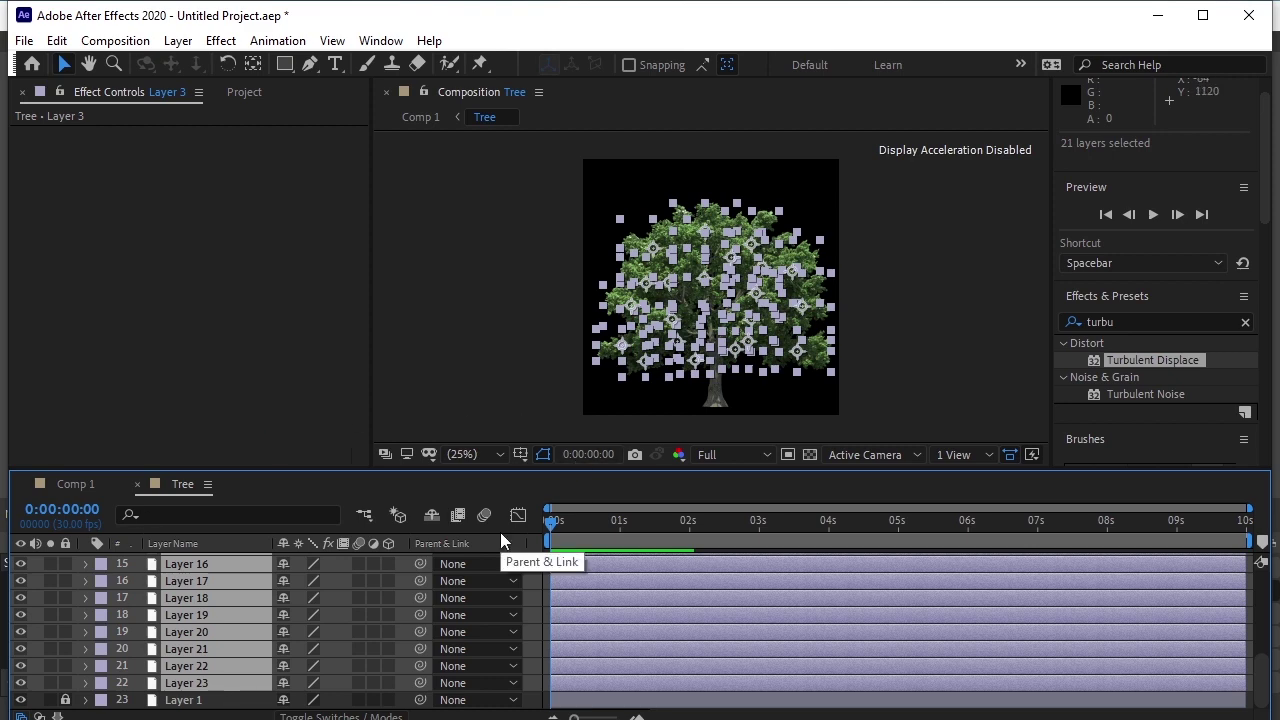
pyautogui.hotkey('ctrl', 'alt', 'shift', 'e')
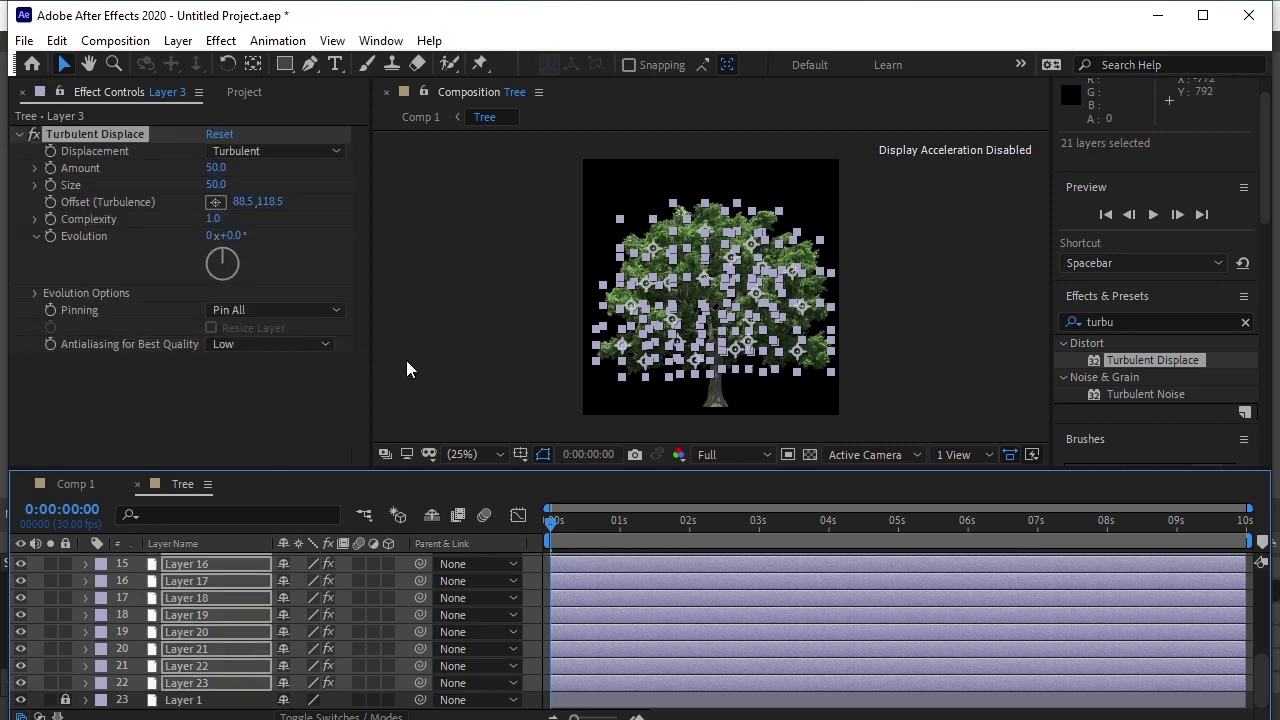
pyautogui.click(443, 372)
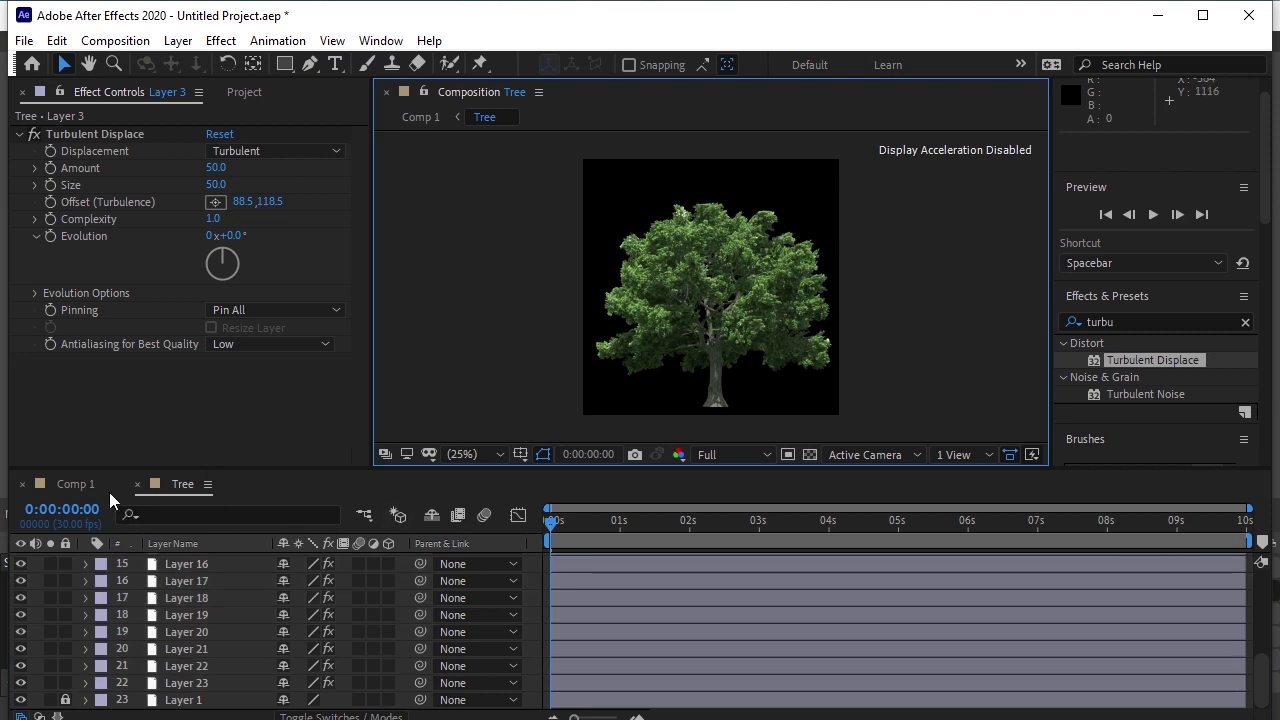
pyautogui.scroll(3, 206, 650)
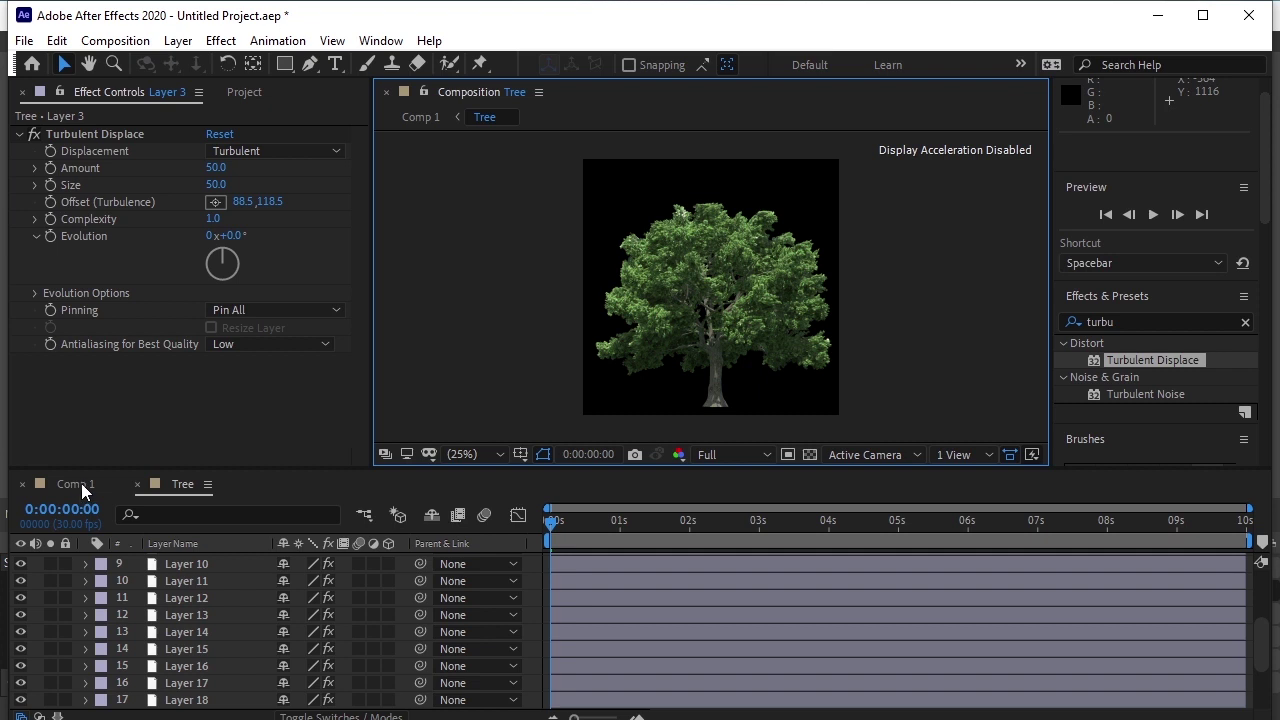
# Switch to Comp 1, enlarge the viewer, and preview the tree over the gradient from frame 0
pyautogui.click(81, 483)
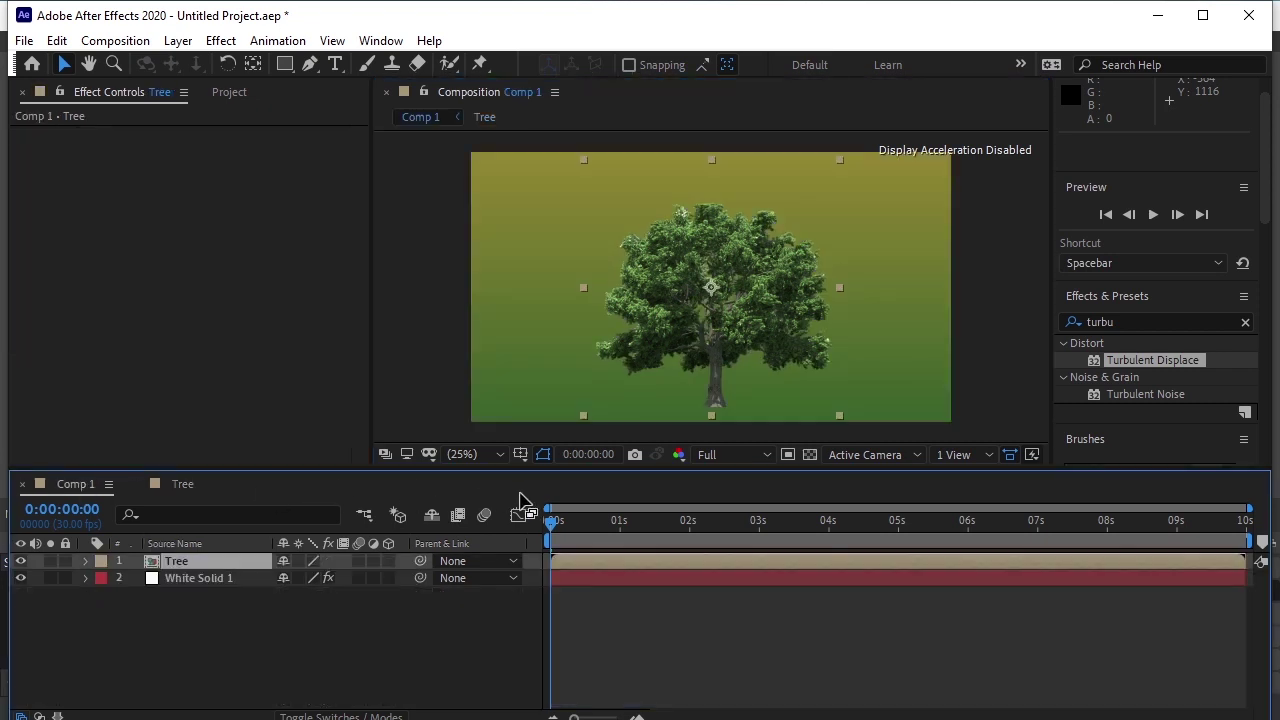
pyautogui.press('space')
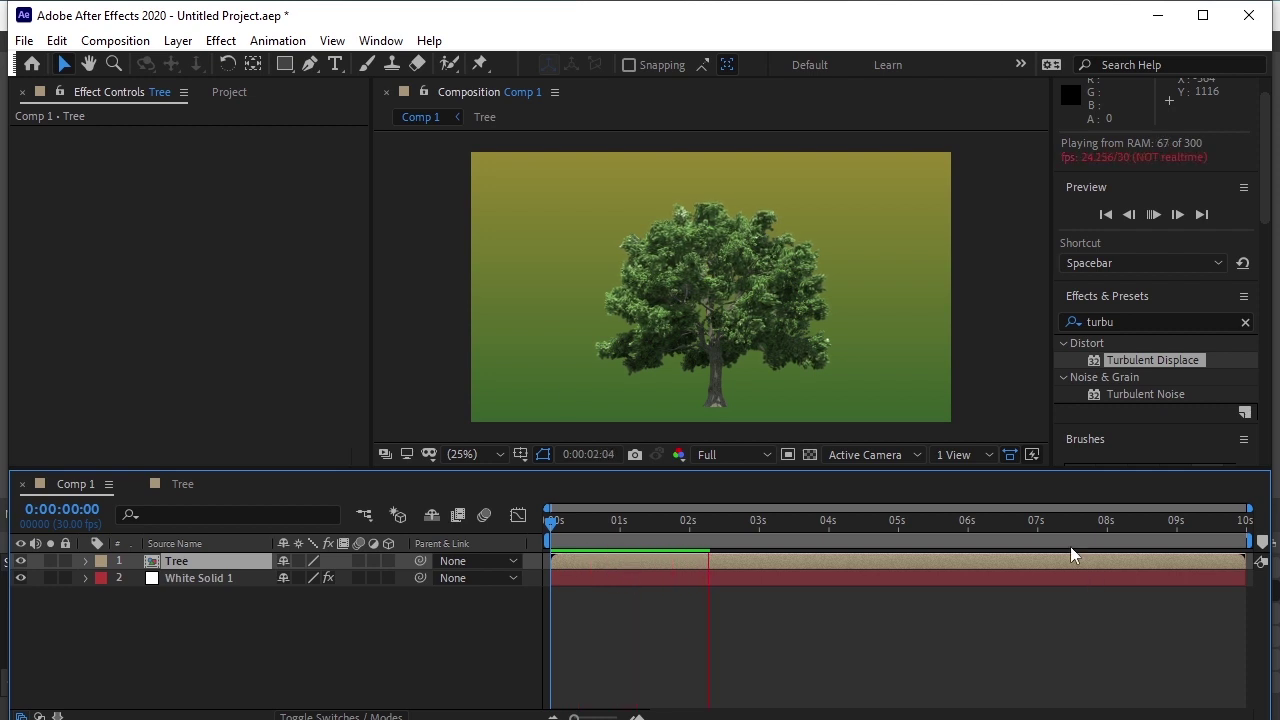
pyautogui.press('space')
pyautogui.moveTo(651, 466); pyautogui.dragTo(651, 548)
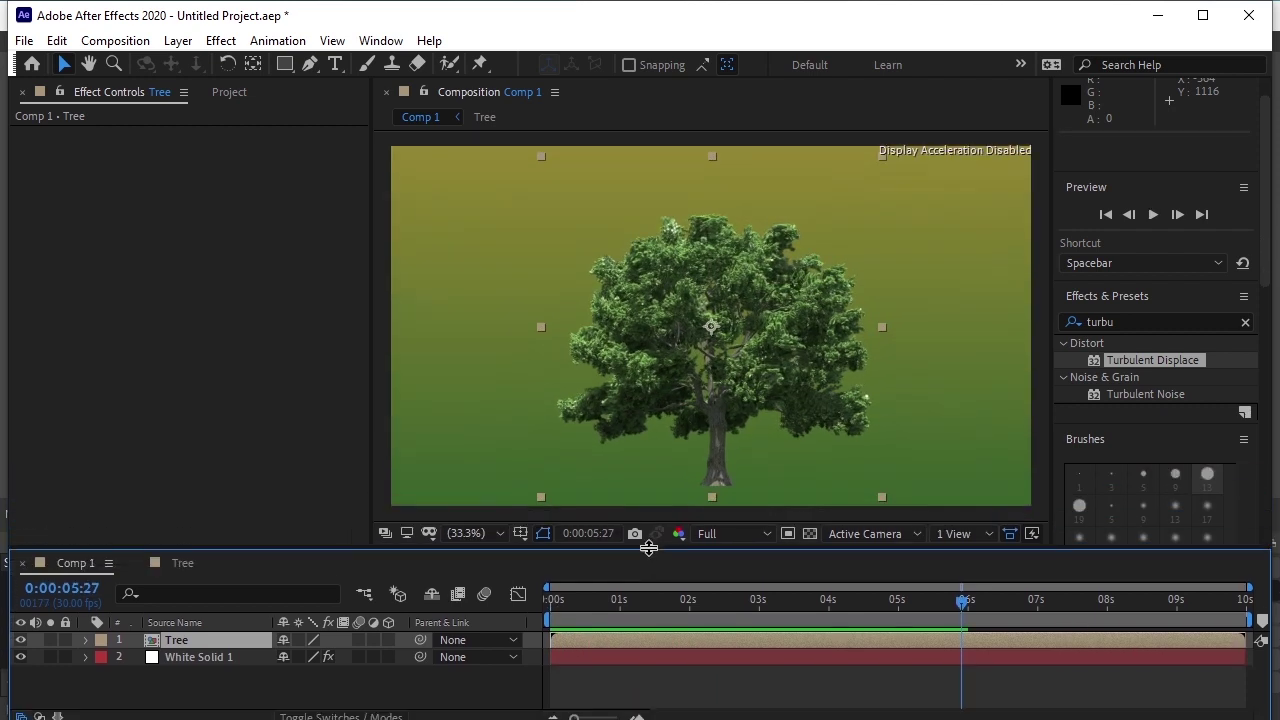
pyautogui.press('Home')
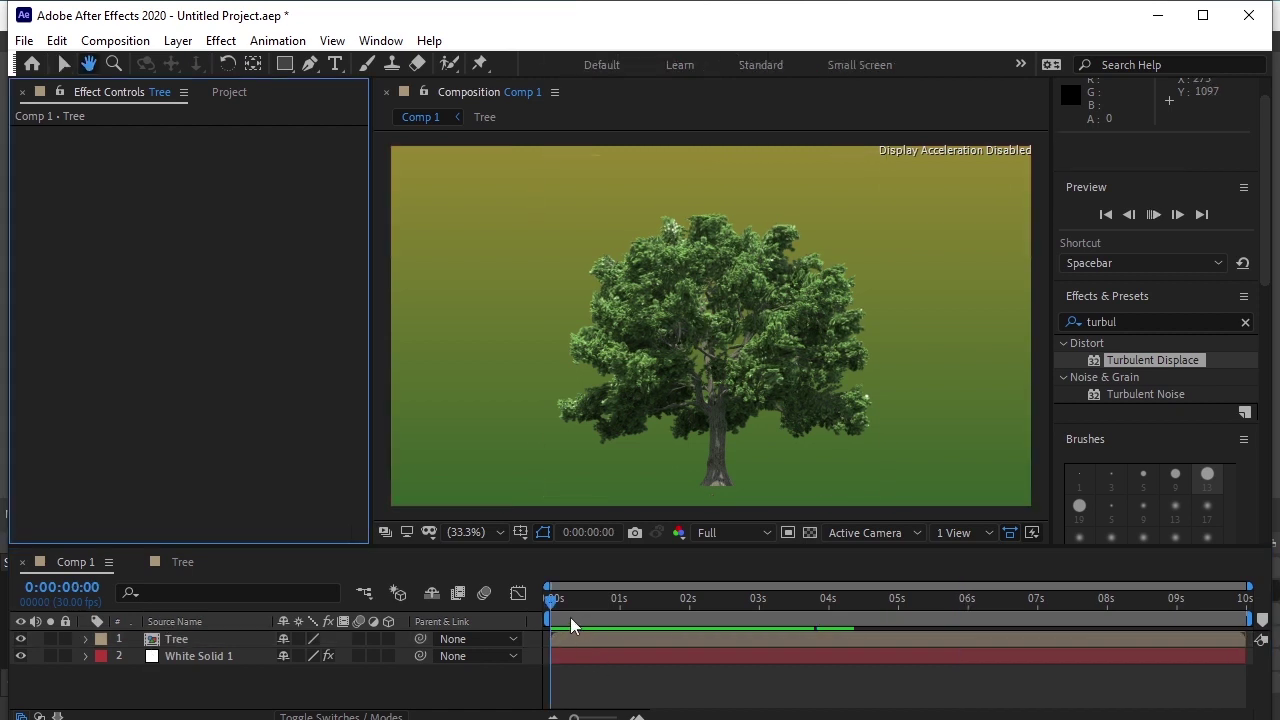
pyautogui.press('space')
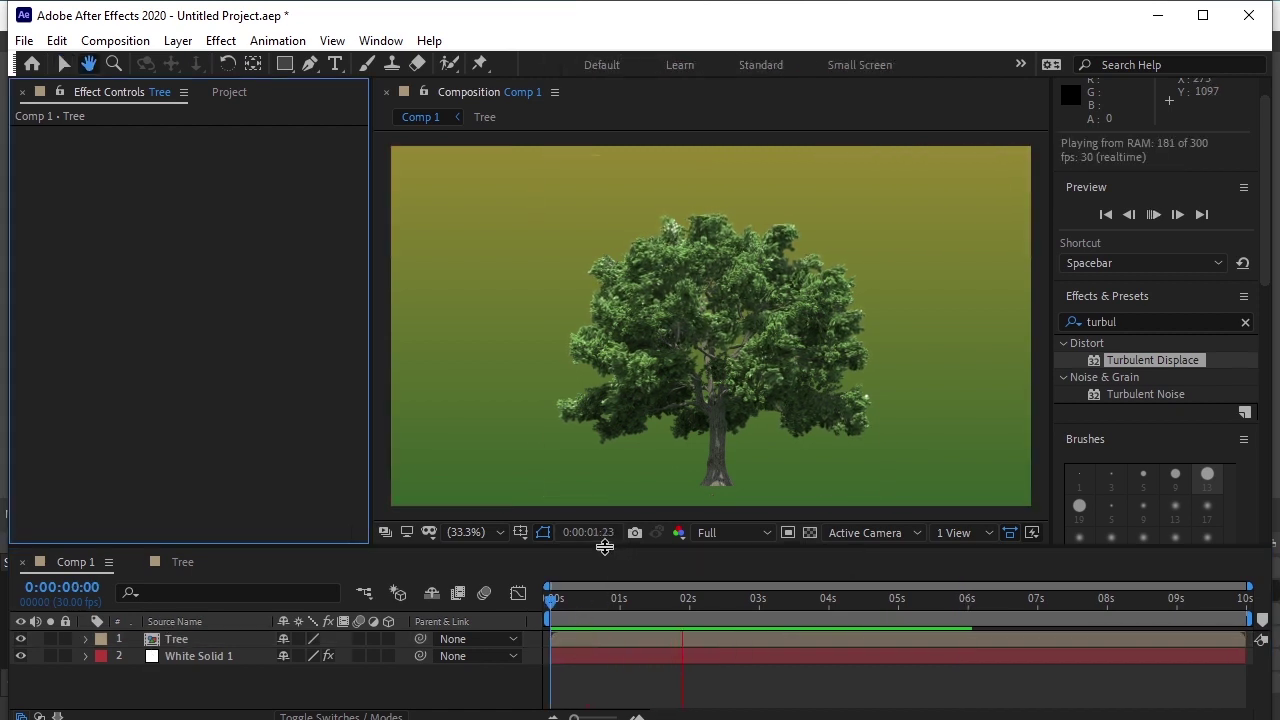
pyautogui.moveTo(605, 549); pyautogui.dragTo(605, 609)
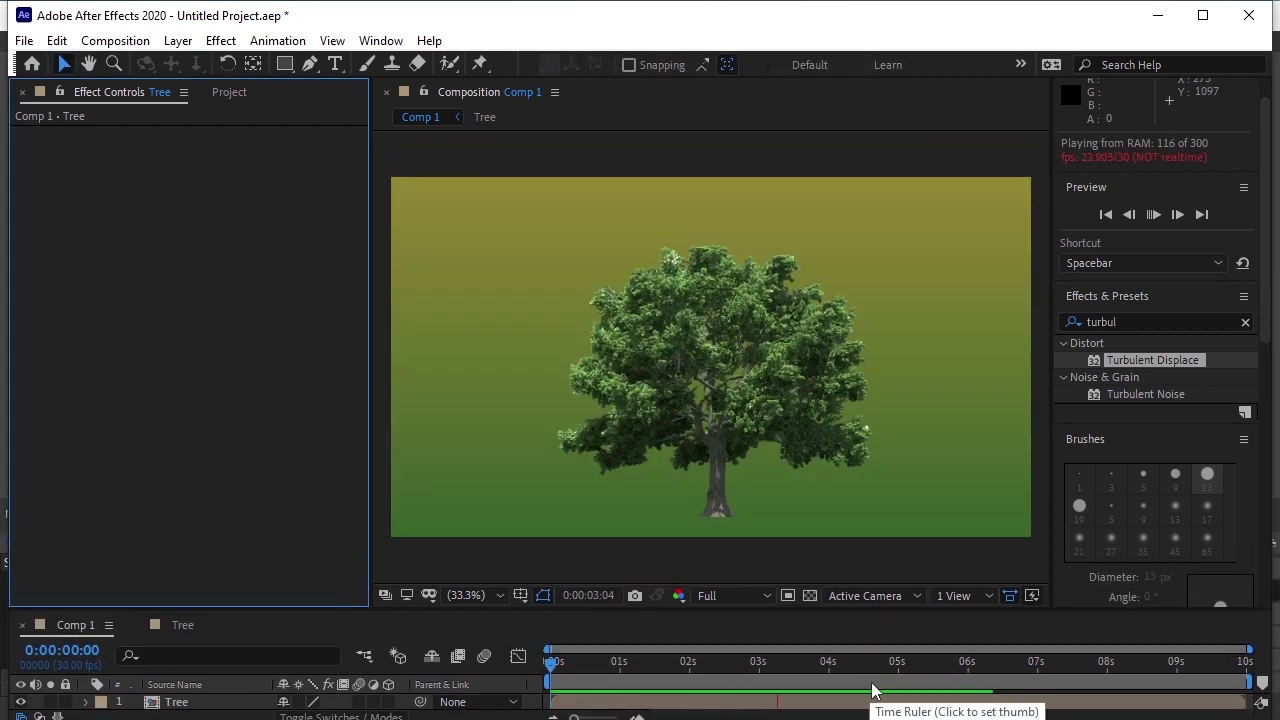